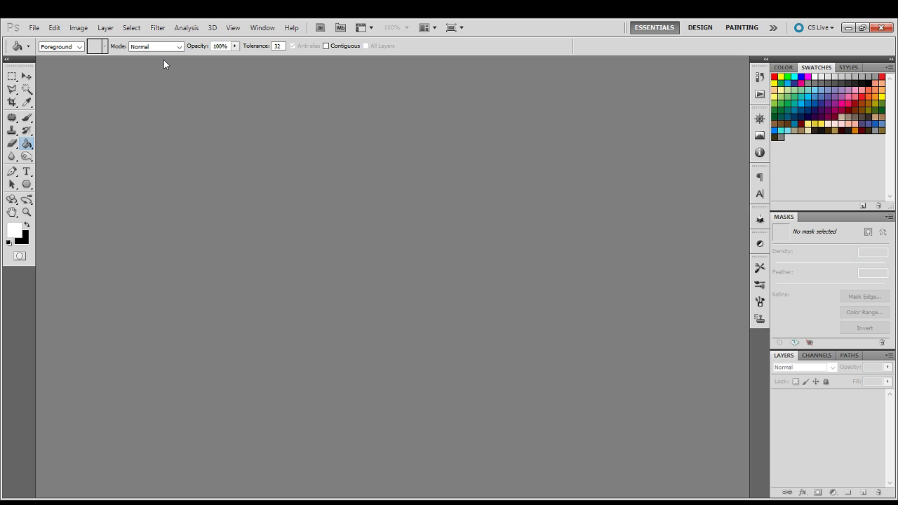
Open the images Deceiver_AO.tga, Deceiver_CB.bmp and Deceiver_UV.bmp.
left_click(33, 31)
left_click(257, 84)
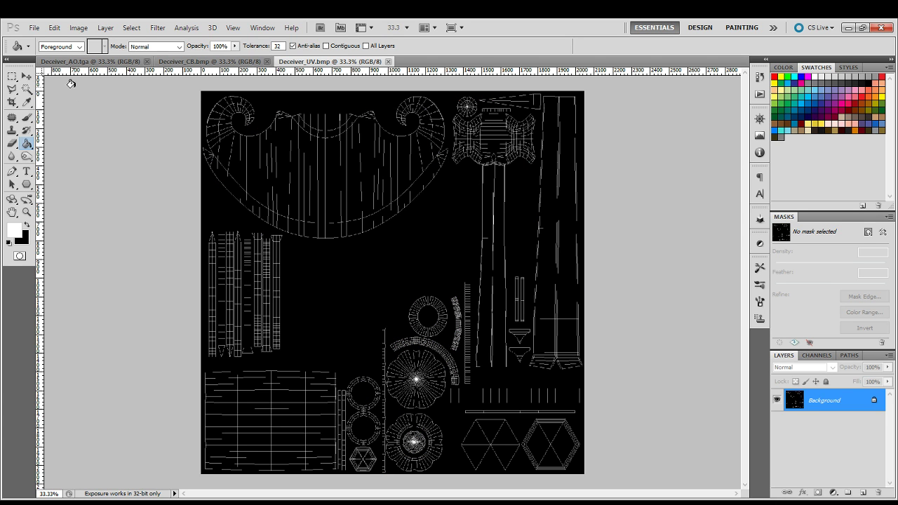
Copy the Deceiver_CB and Deceiver_AO images into Deceiver_UV.bmp as layers, with AO on top, and close both source documents.
key("ctrl+Tab")
key("ctrl+shift+Tab")
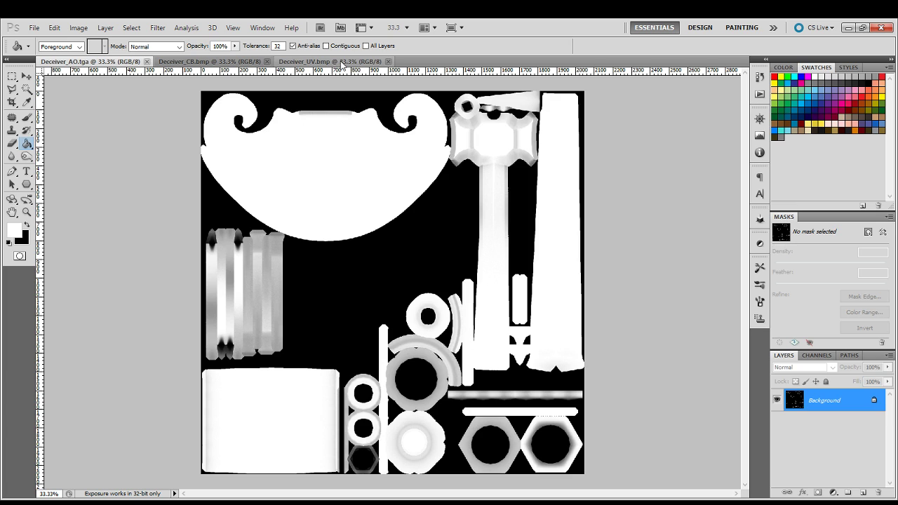
left_click(181, 62)
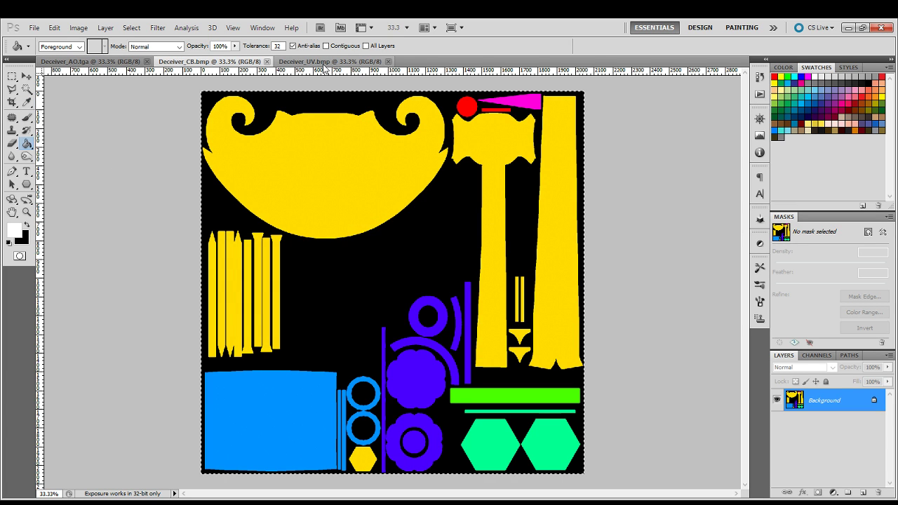
left_click(325, 66)
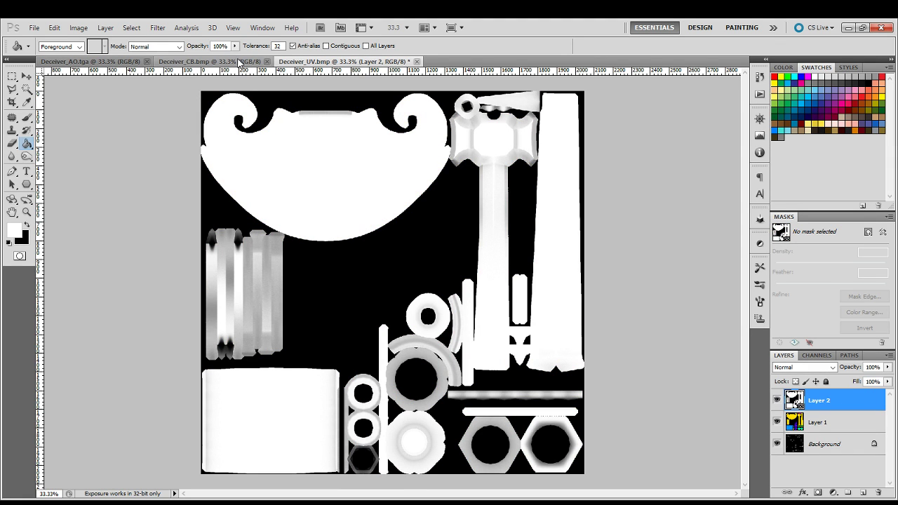
left_click(266, 62)
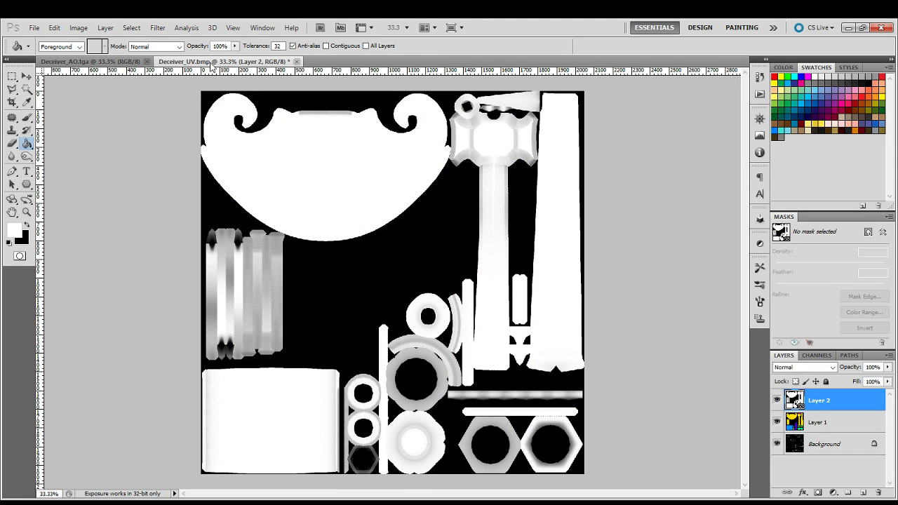
left_click(146, 61)
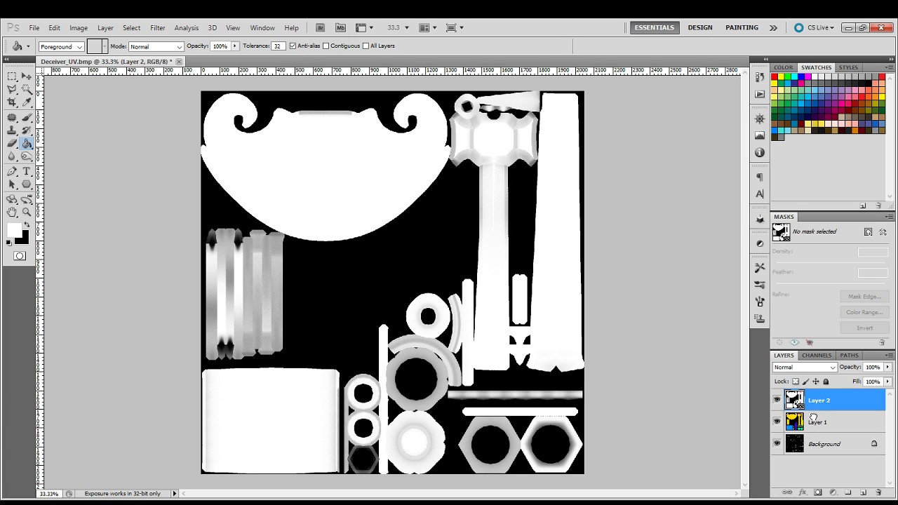
Move Layer 2 below Layer 1 and place a duplicate of the Background layer at the top of the stack.
left_click_drag(813, 416, 863, 492)
left_click_drag(831, 444, 831, 392)
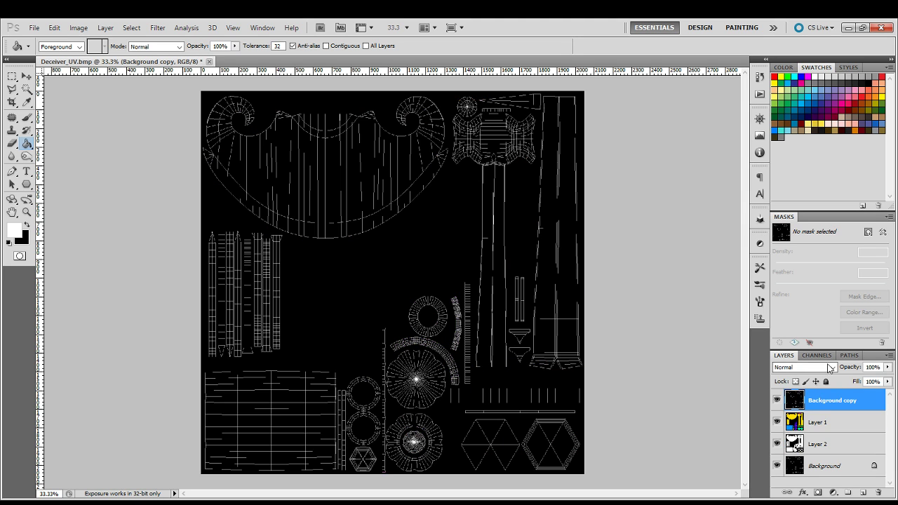
Set the blend mode of the Background copy layer to Screen.
left_click(832, 371)
key("Down")
key("Down")
key("Down")
key("Down")
key("Down")
key("Down")
key("Down")
key("Down")
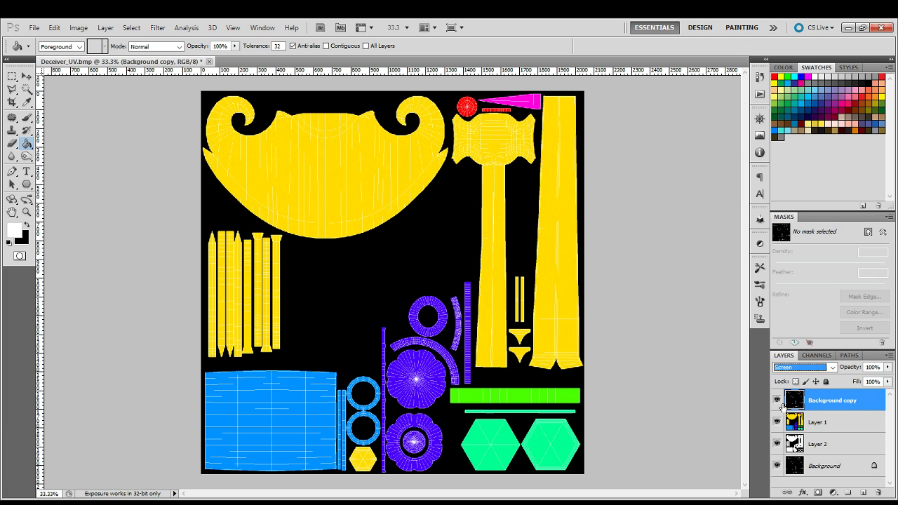
Hide Layer 2, keep Layer 1 visible, and lock and hide the Background copy wireframe layer.
left_click_drag(776, 421, 777, 444)
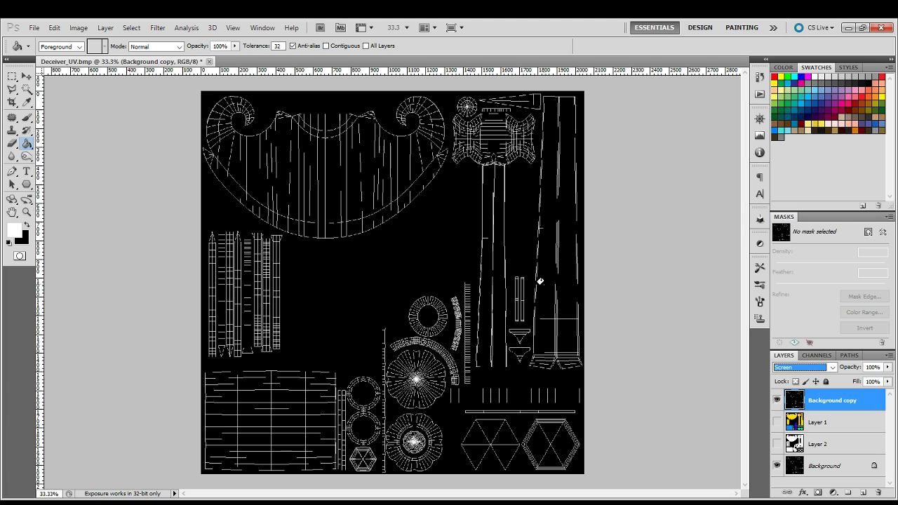
left_click(777, 422)
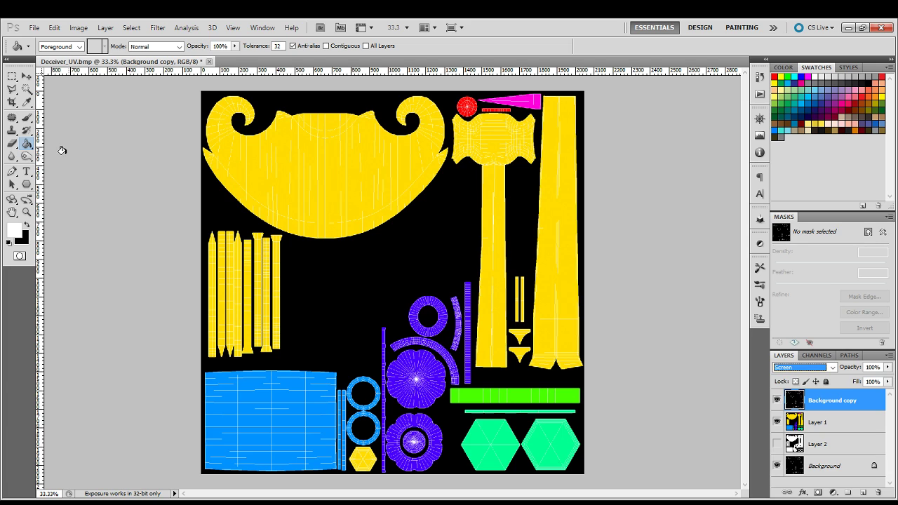
key("m")
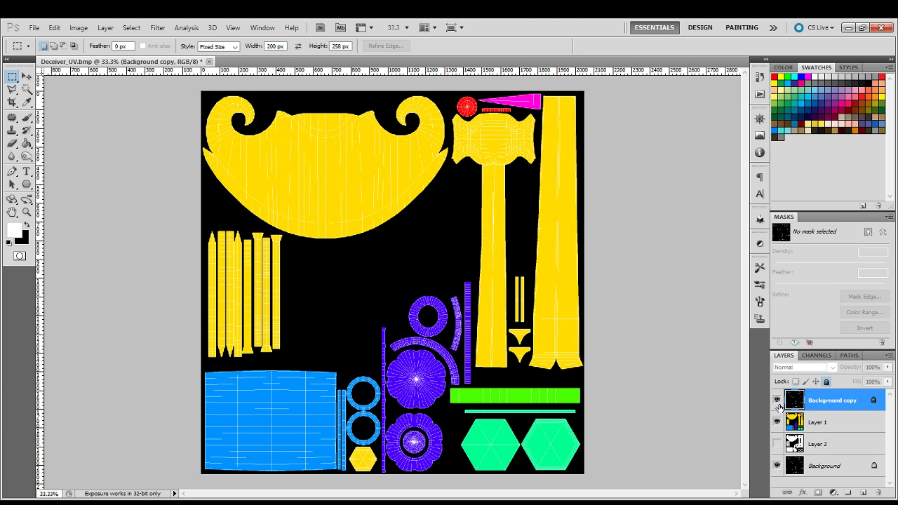
left_click(777, 400)
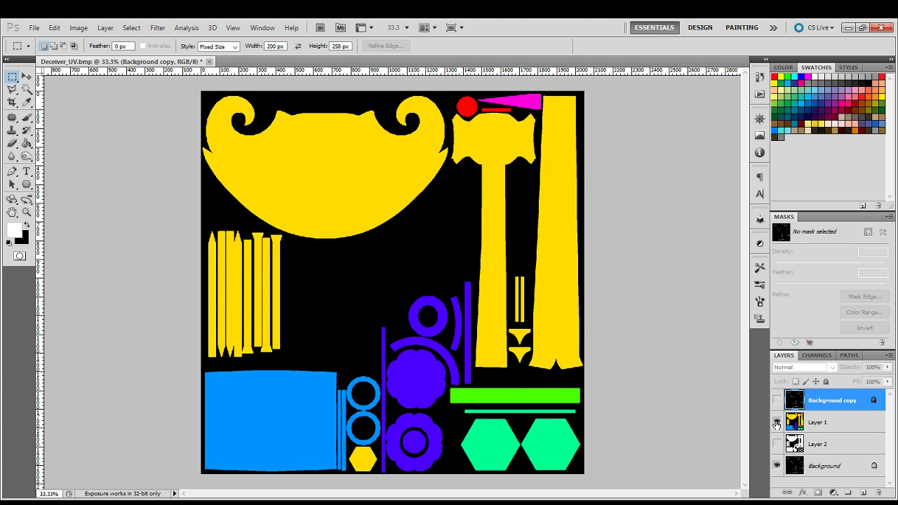
Set Layer 2's blend mode to Multiply while Layer 1 is hidden, and make Layer 1 visible again.
left_click(777, 423)
left_click(777, 444)
left_click(821, 444)
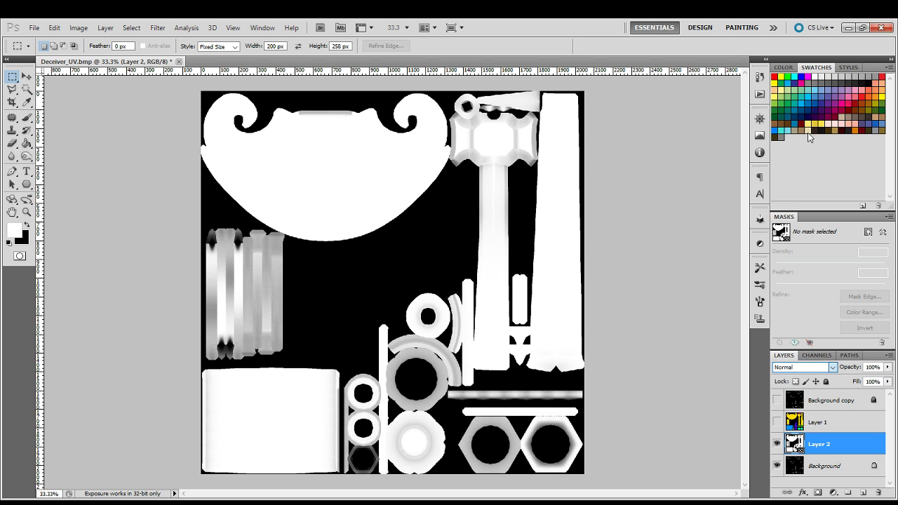
left_click(803, 367)
left_click(800, 409)
left_click(776, 422)
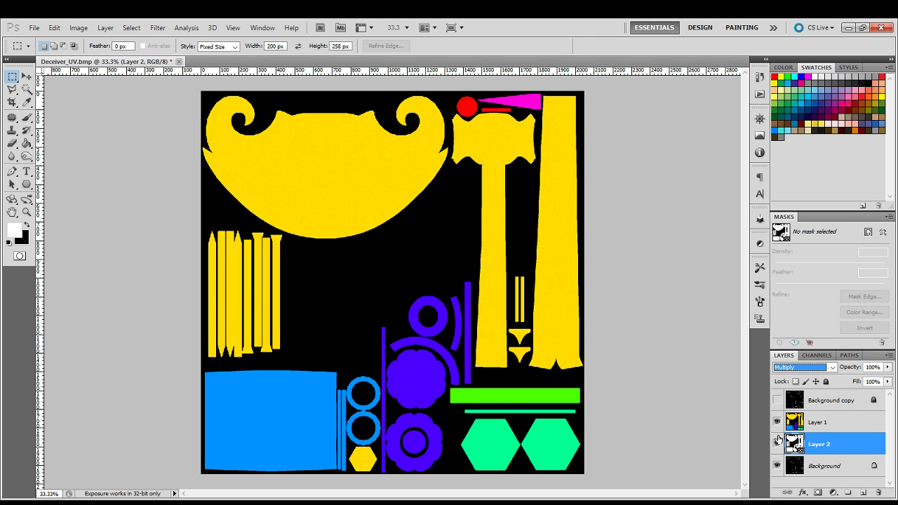
Add an empty layer directly above the Background layer and save the document as Deceiver.psd.
left_click(808, 468)
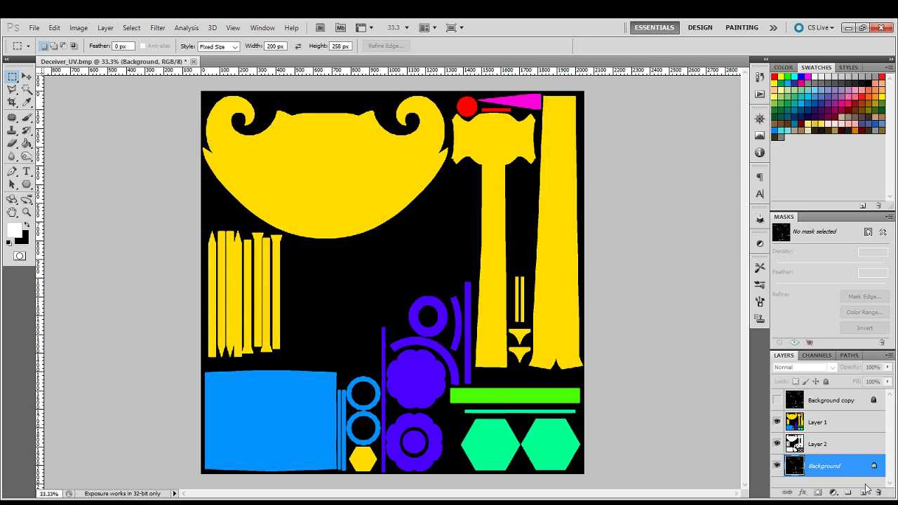
left_click(866, 491)
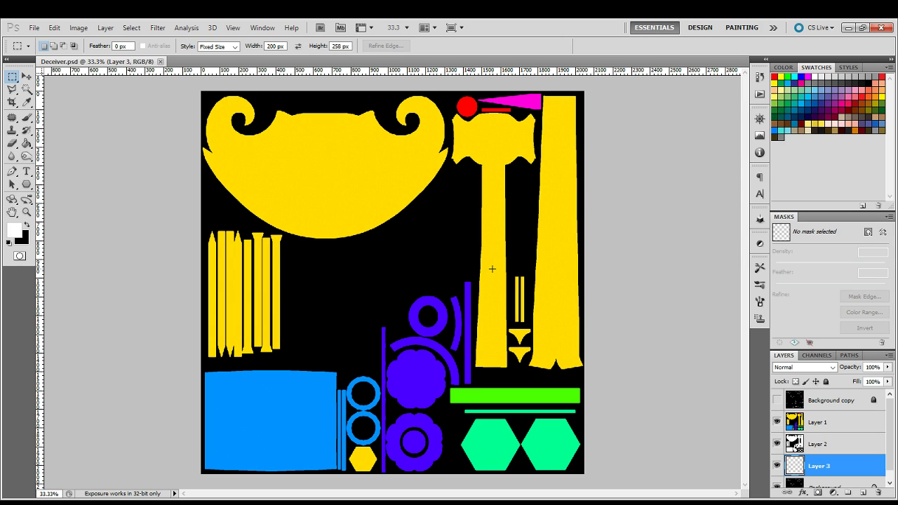
Temporarily hide Layer 1 to examine the multiplied AO layer over the Background wireframe.
key("g")
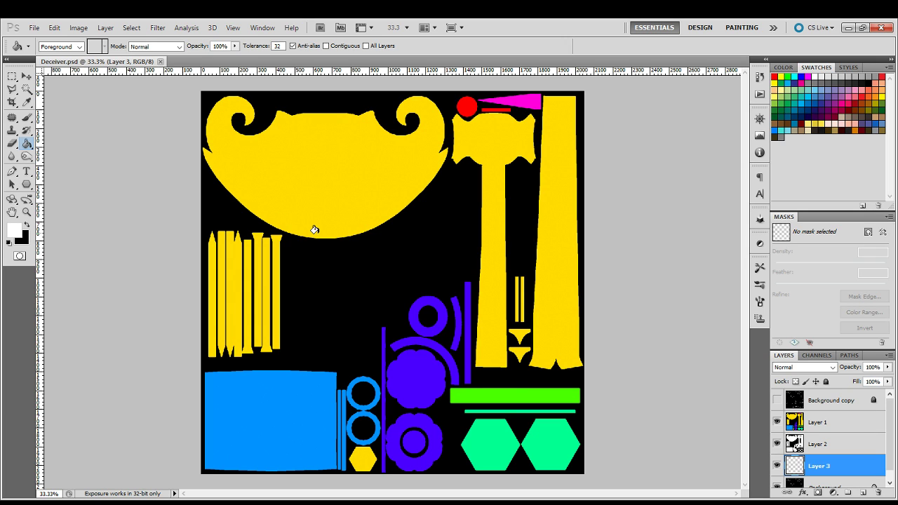
left_click(796, 422)
left_click(776, 421)
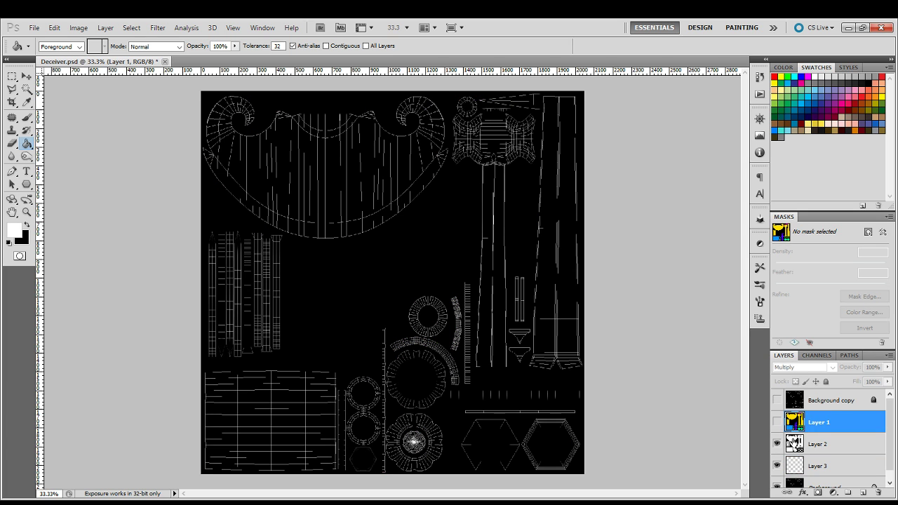
left_click(789, 443)
left_click(776, 422)
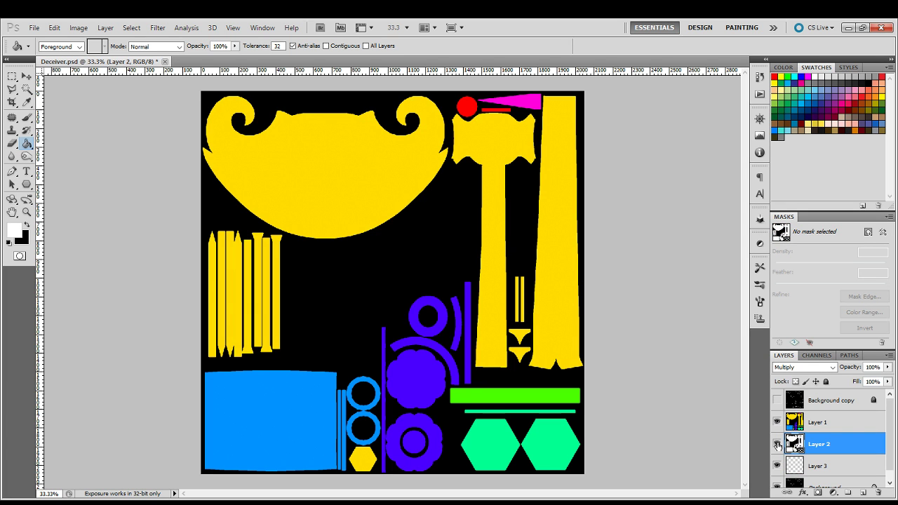
Fill Layer 3 with a dark grey foreground colour.
left_click(799, 466)
key("x")
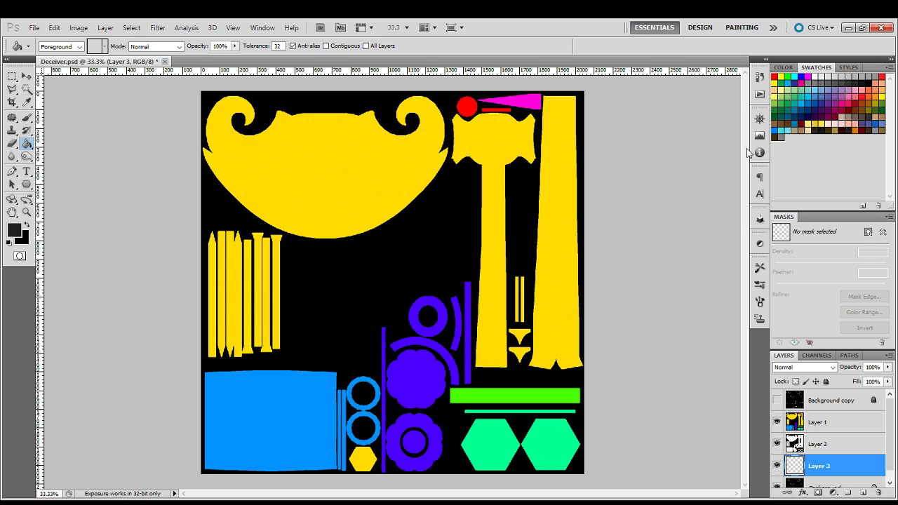
key("alt+BackSpace")
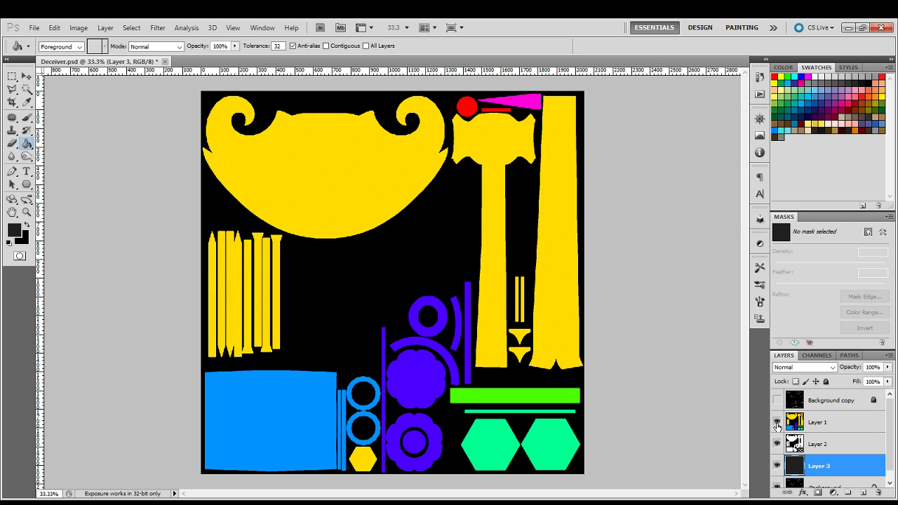
left_click(777, 421)
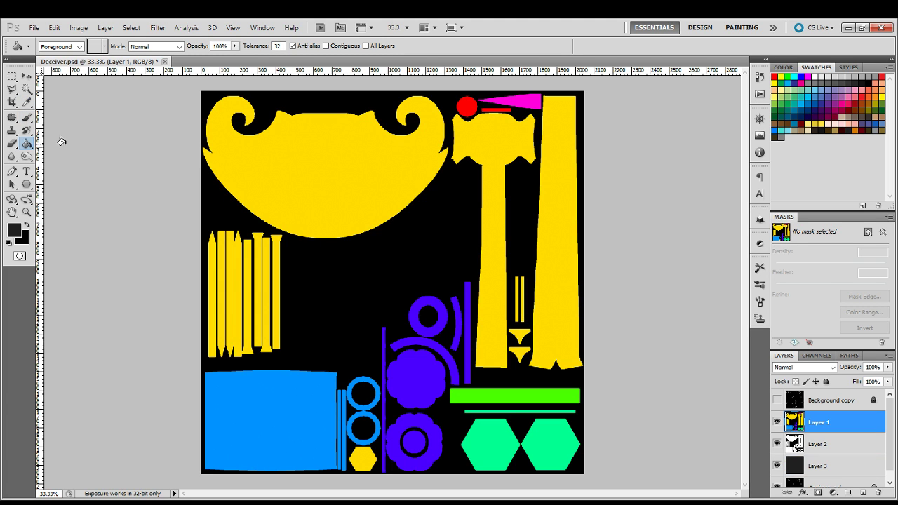
Using the Magic Wand with Contiguous off, select all red, purple and teal areas on Layer 1.
left_click(27, 90)
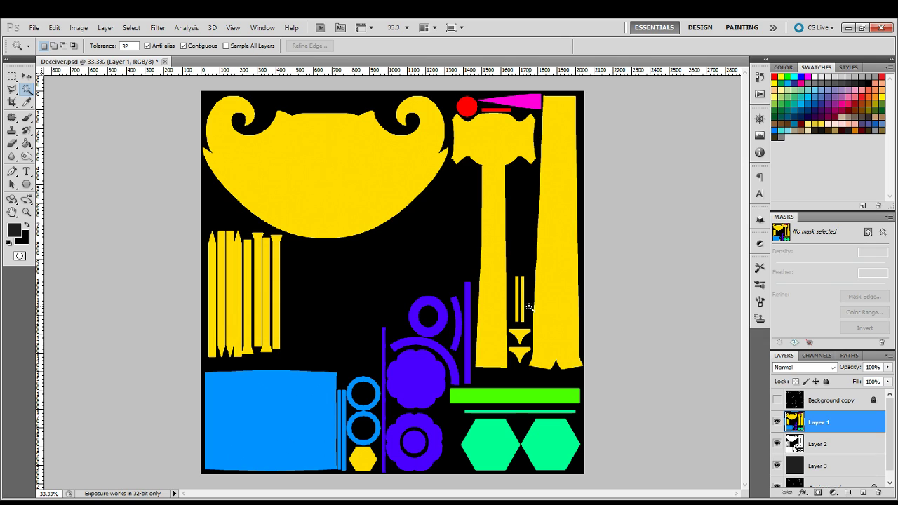
left_click(184, 46)
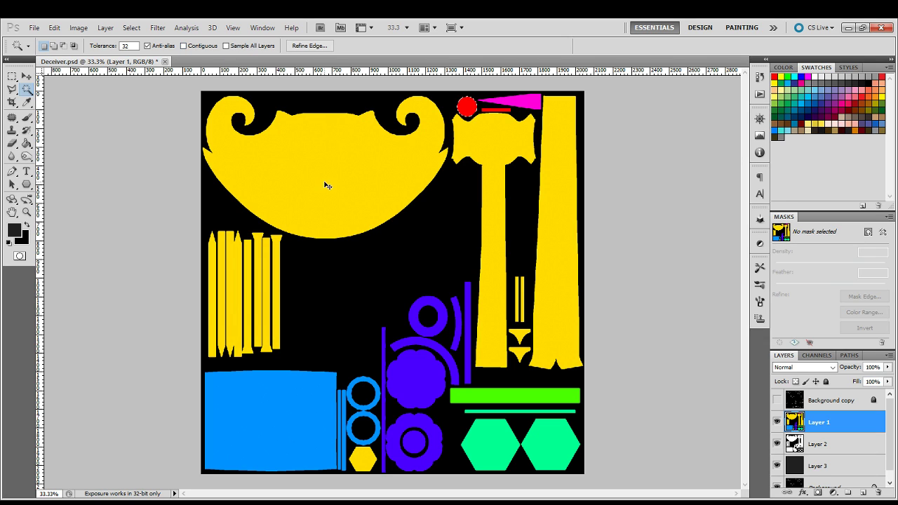
left_click(466, 106)
left_click(420, 387, "shift")
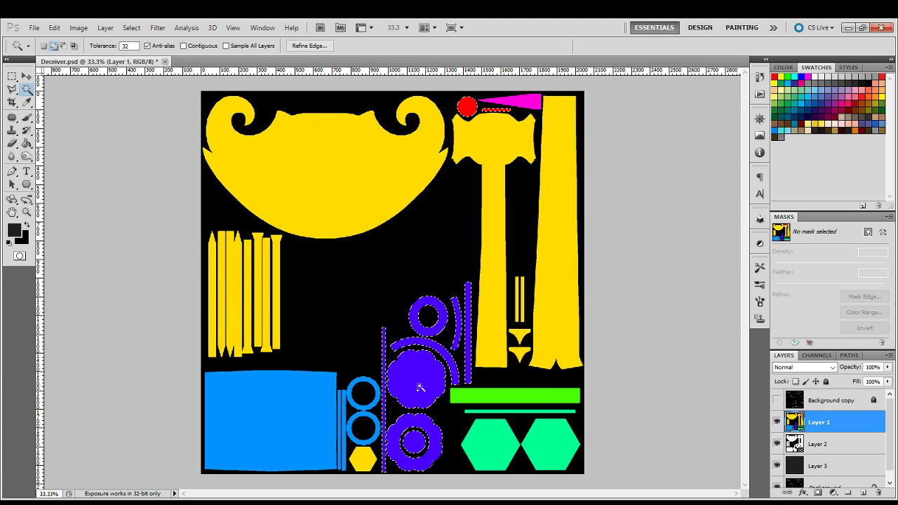
left_click(495, 465, "shift")
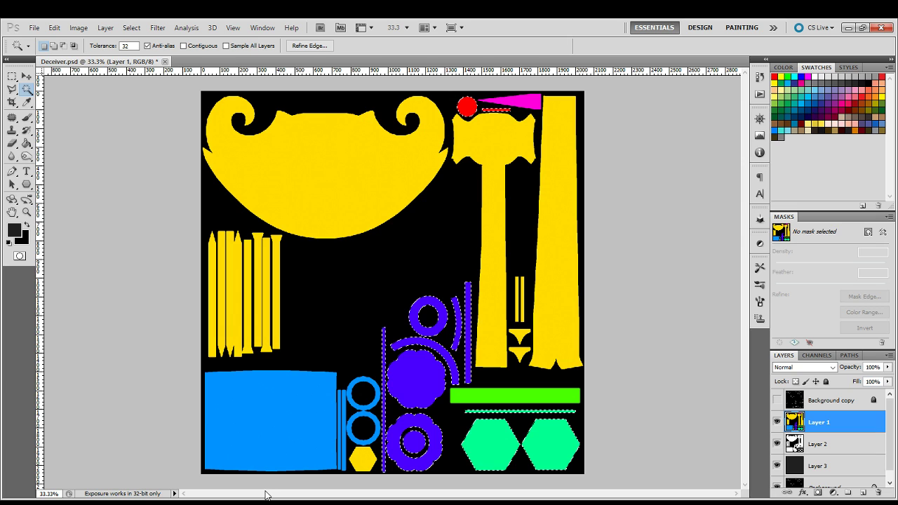
left_click(456, 344, "shift")
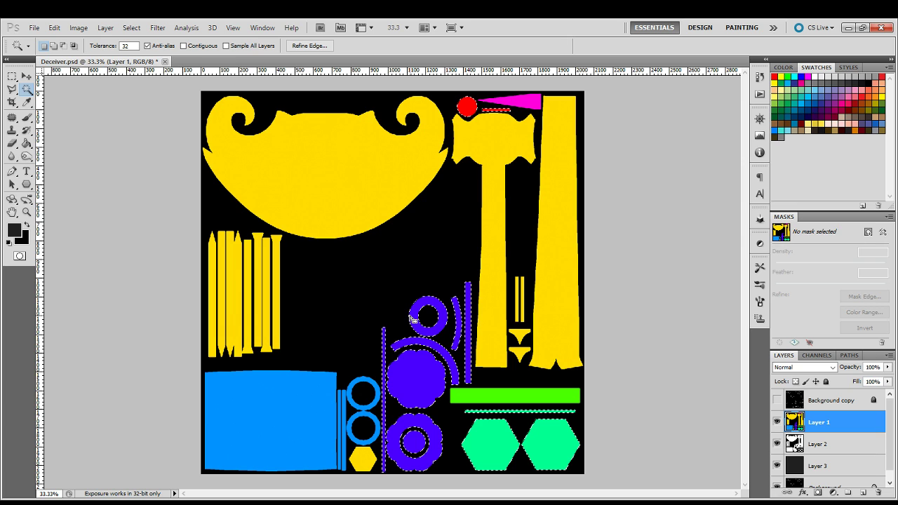
Hide Layers 1 and 2 and show them again one at a time to inspect the selection over the grey fill.
left_click(776, 447)
left_click(776, 424)
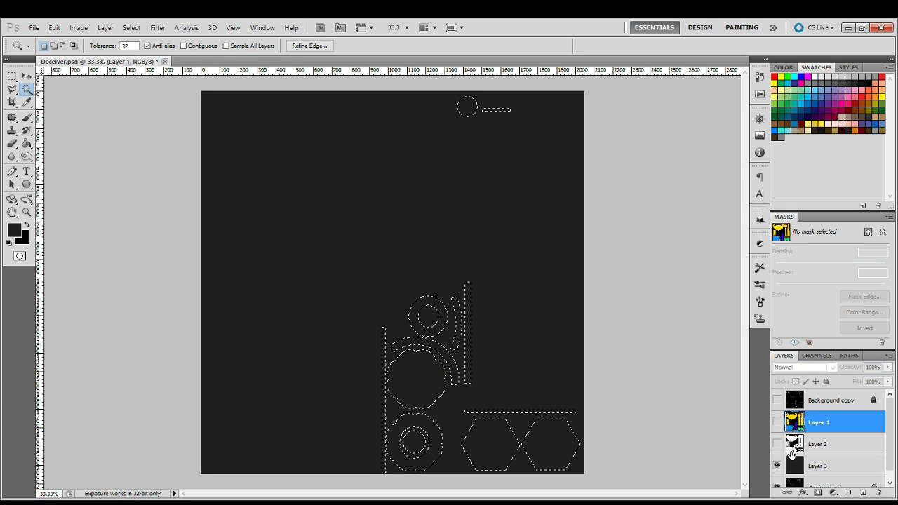
left_click(791, 454)
left_click(776, 443)
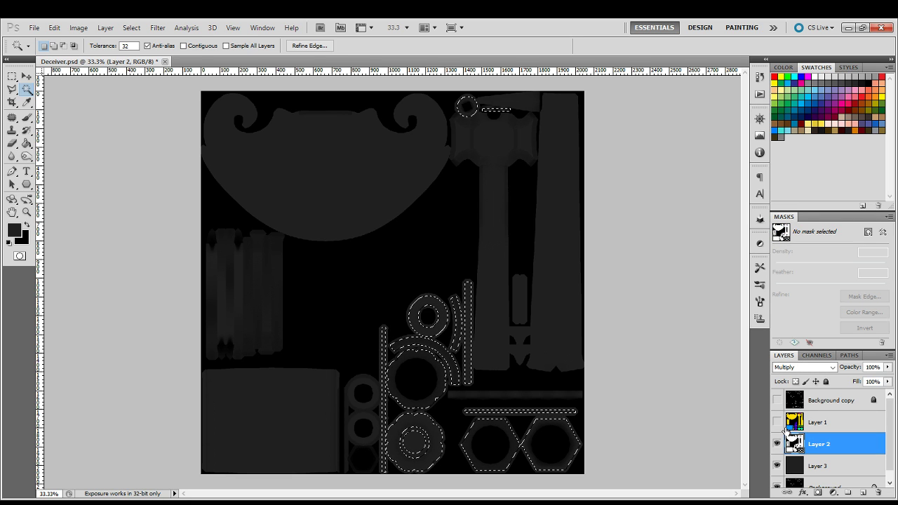
left_click(777, 422)
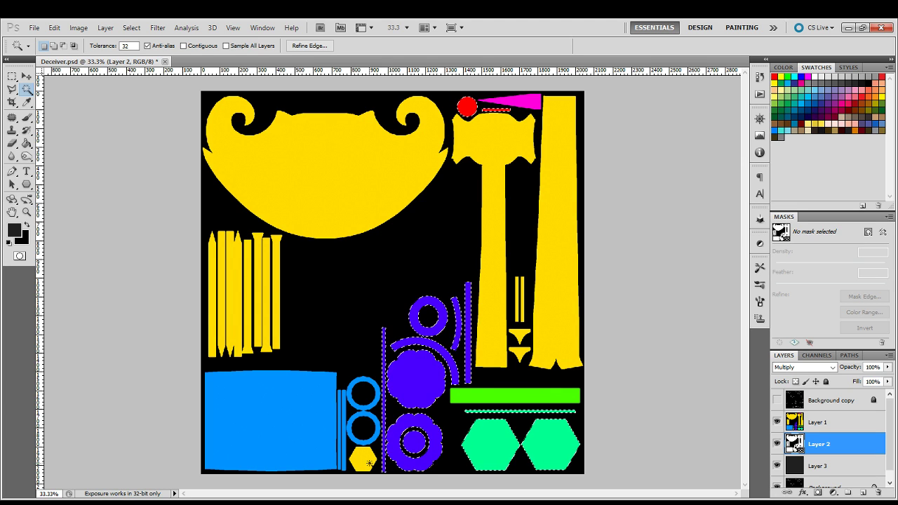
Clear the selection of the coloured areas.
left_click(414, 401, "shift")
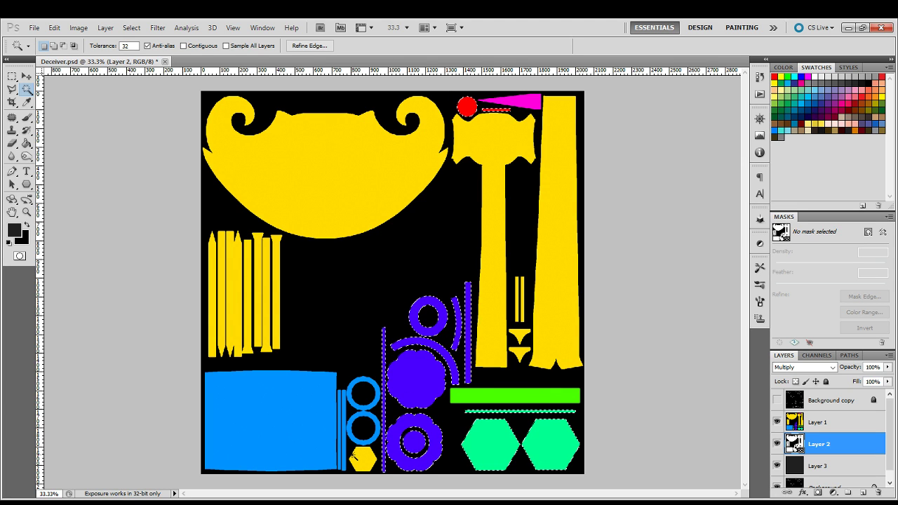
left_click(353, 457)
key("ctrl+d")
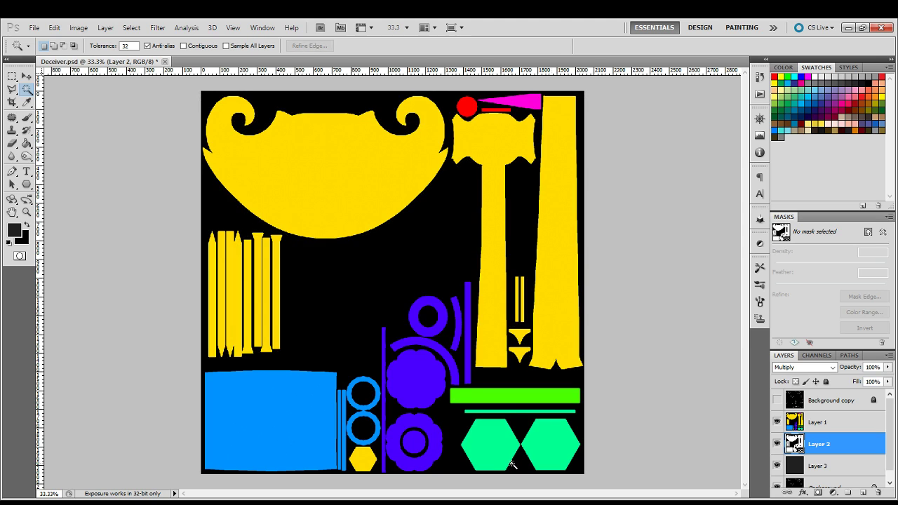
Temporarily show the Background copy wireframe and examine it over the colour map around the yellow hexagon and blue rings.
left_click(777, 400)
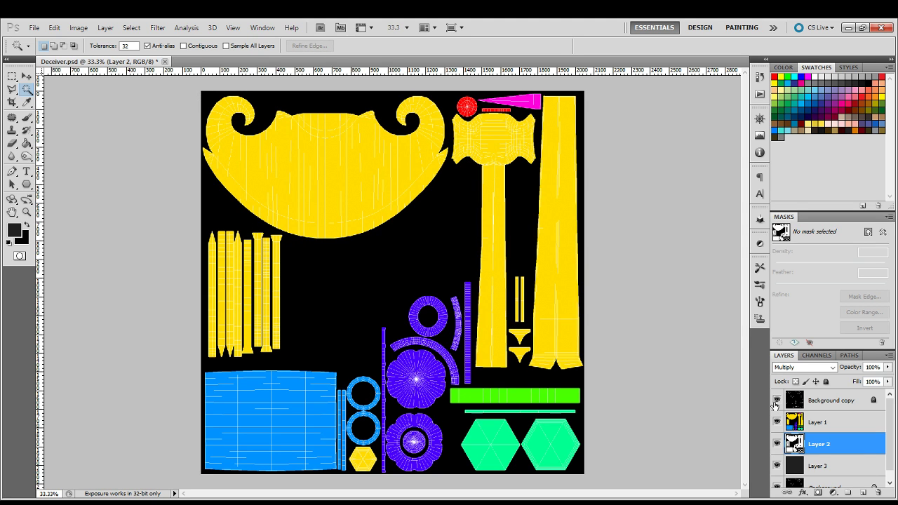
key("z")
left_click_drag(329, 413, 384, 475)
key("ctrl+0")
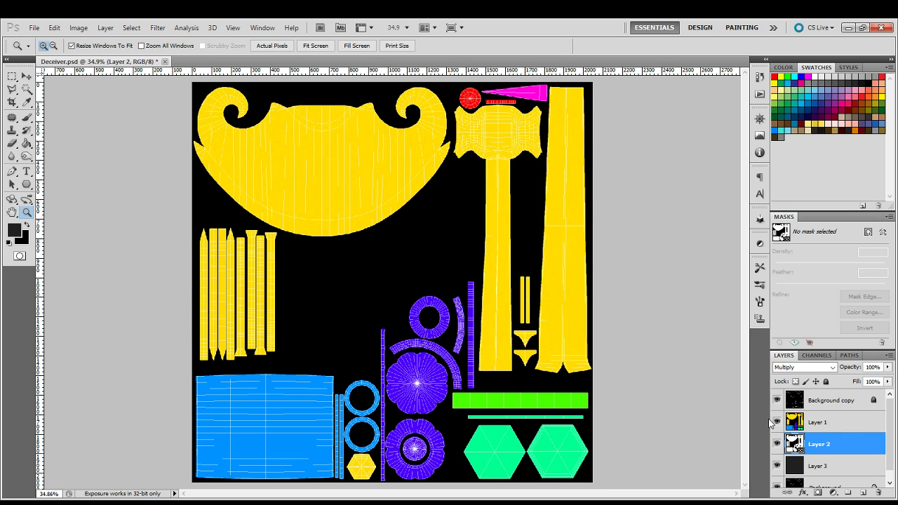
left_click(777, 400)
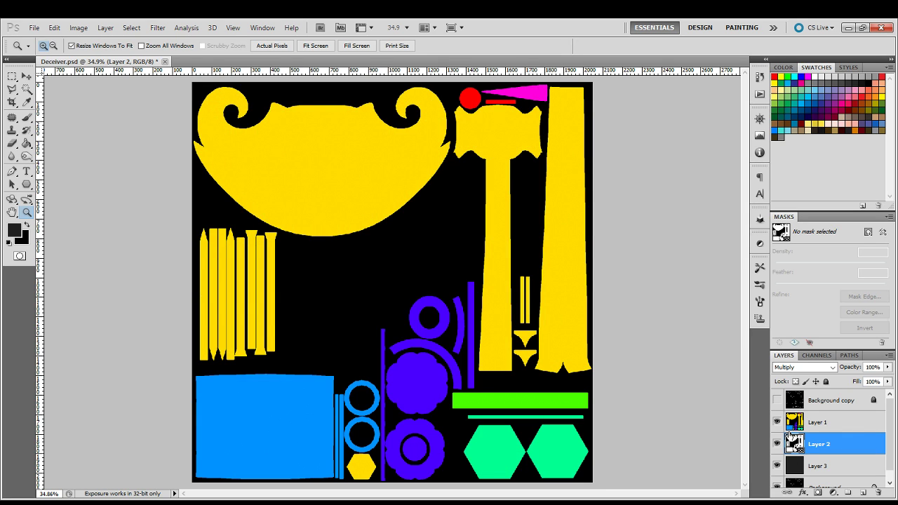
On Layer 1, reselect every purple, teal and red area with the Magic Wand.
left_click(793, 423)
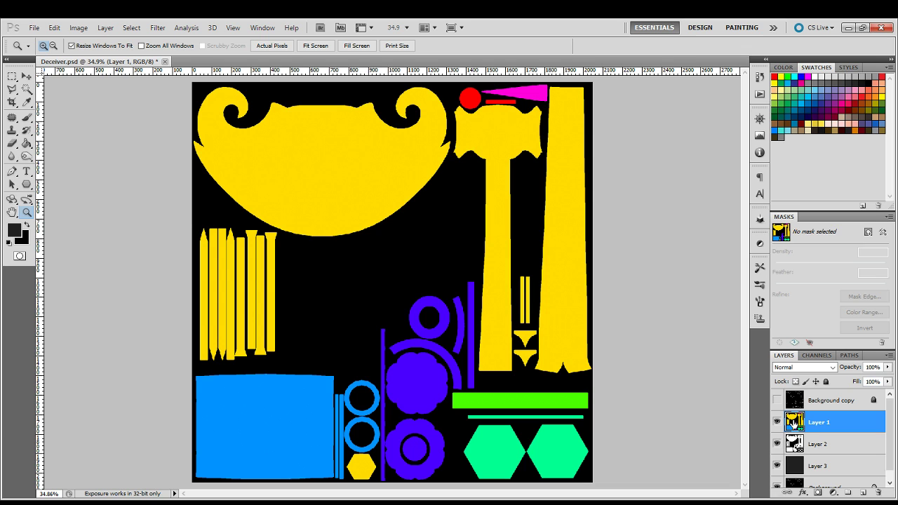
key("w")
left_click(416, 381)
left_click(501, 457, "shift")
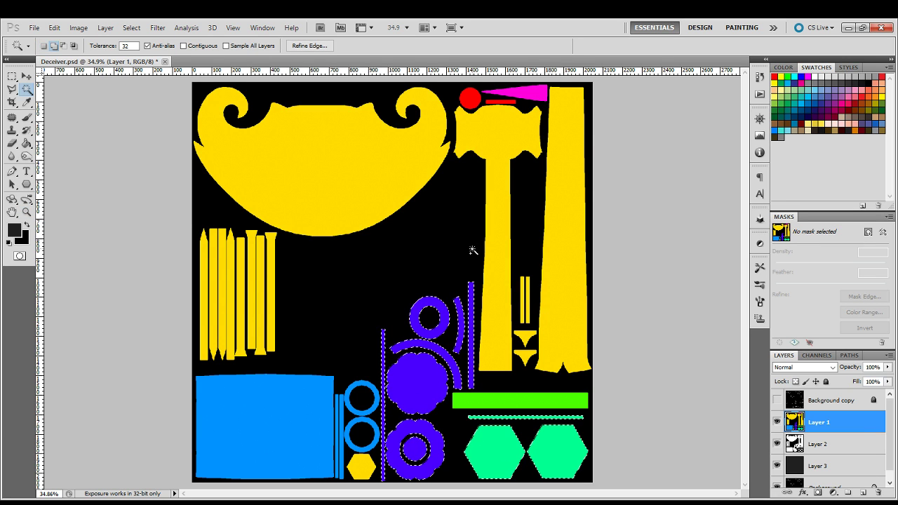
left_click(474, 104, "shift")
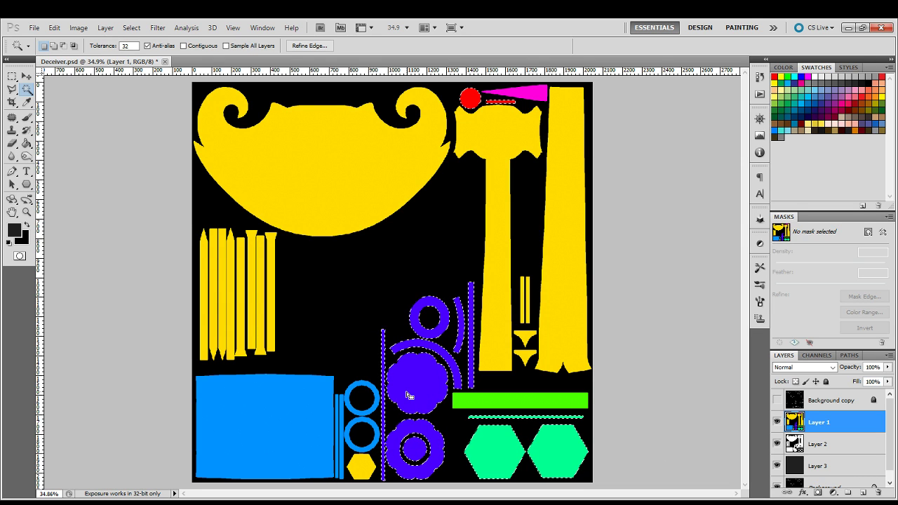
Hide Layer 1 and create a new layer above the grey Layer 3, masked to the selected areas.
left_click(777, 422)
scroll(828, 449, "down", 1)
left_click(821, 456)
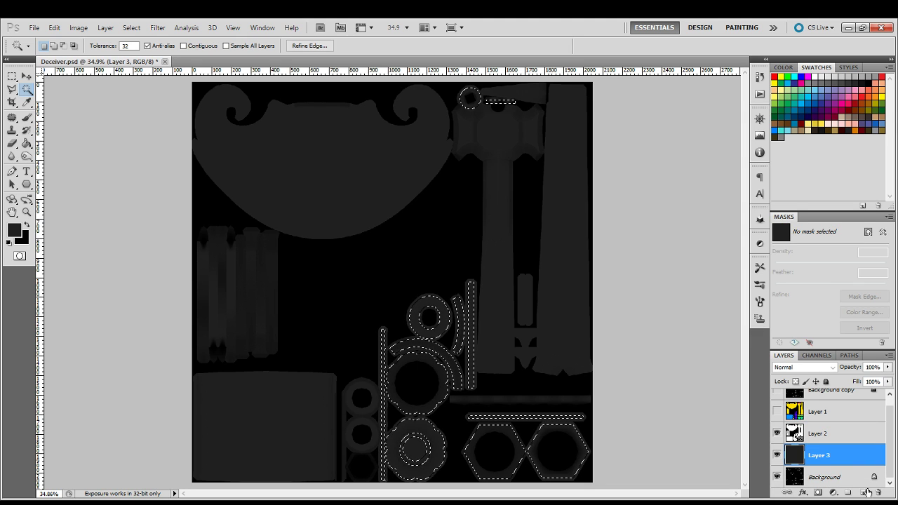
left_click(860, 493)
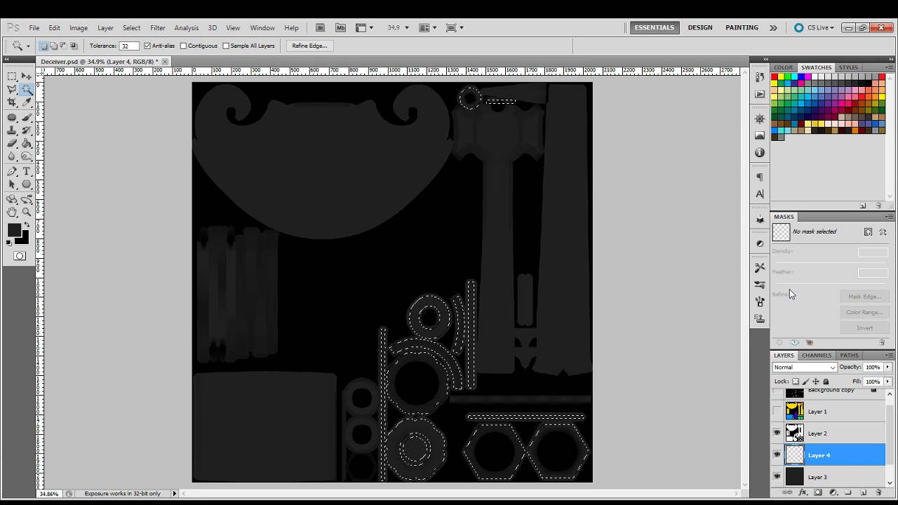
left_click(818, 493)
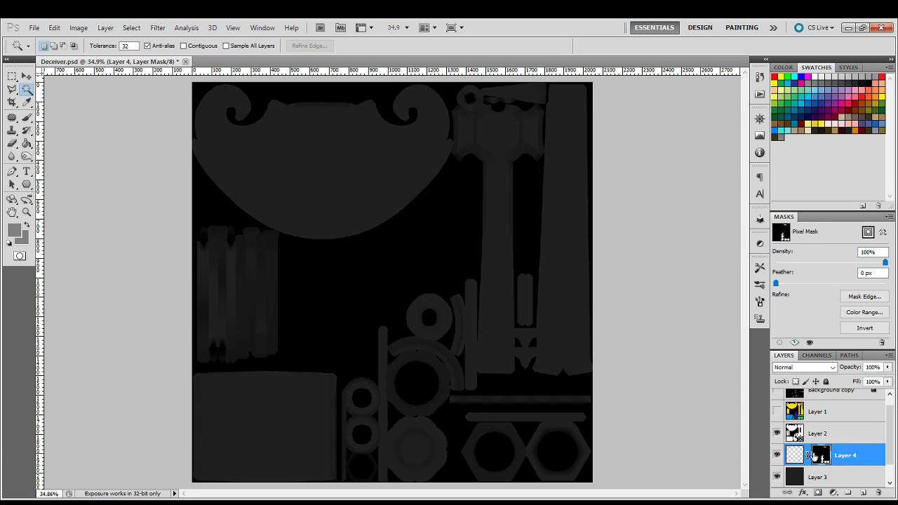
Fill the masked Layer 4 itself, not its mask, with the dark olive-brown swatch using the Paint Bucket.
left_click(795, 456)
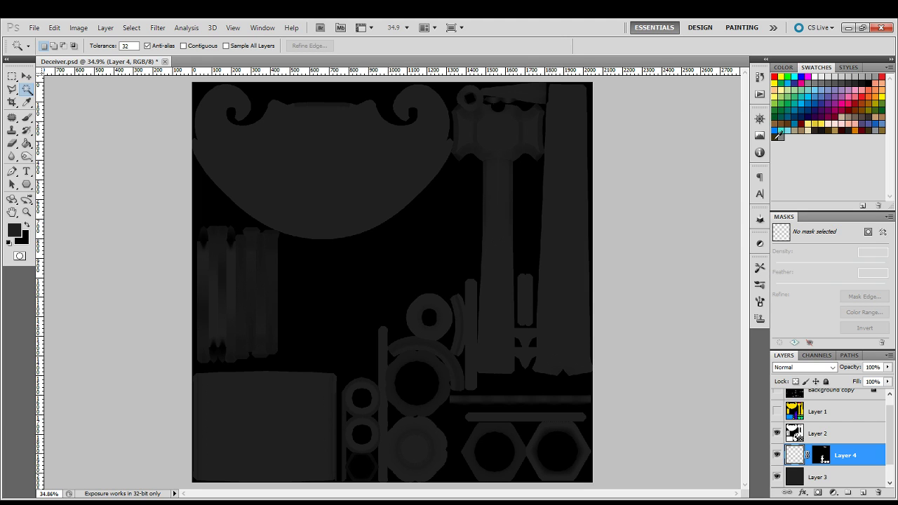
left_click(779, 135)
key("g")
left_click(429, 381)
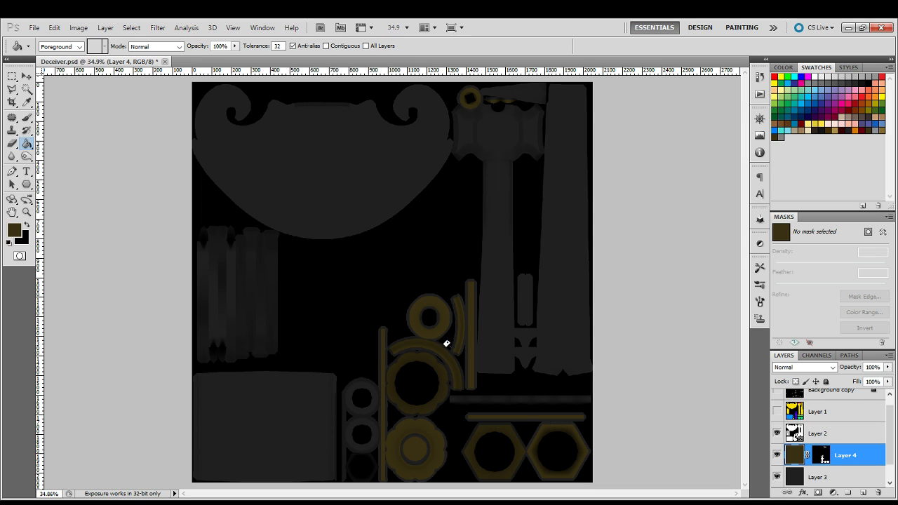
left_click(14, 231)
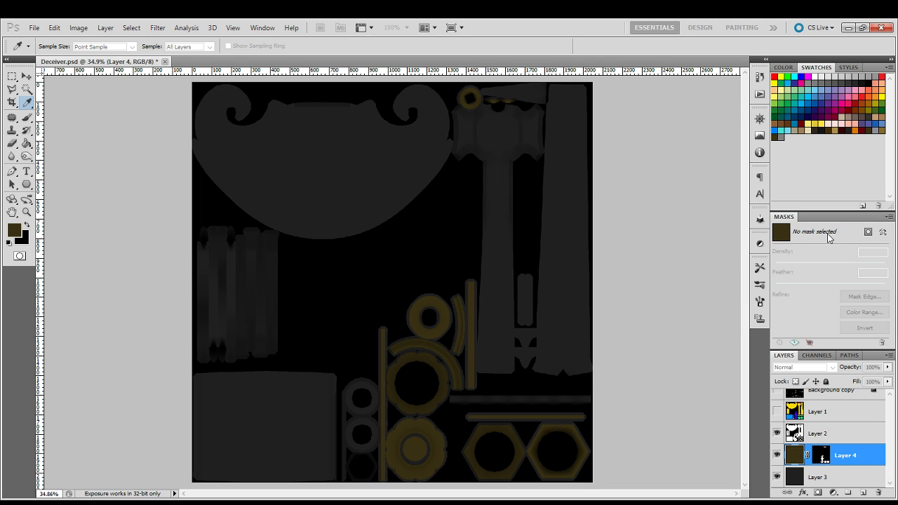
key("Return")
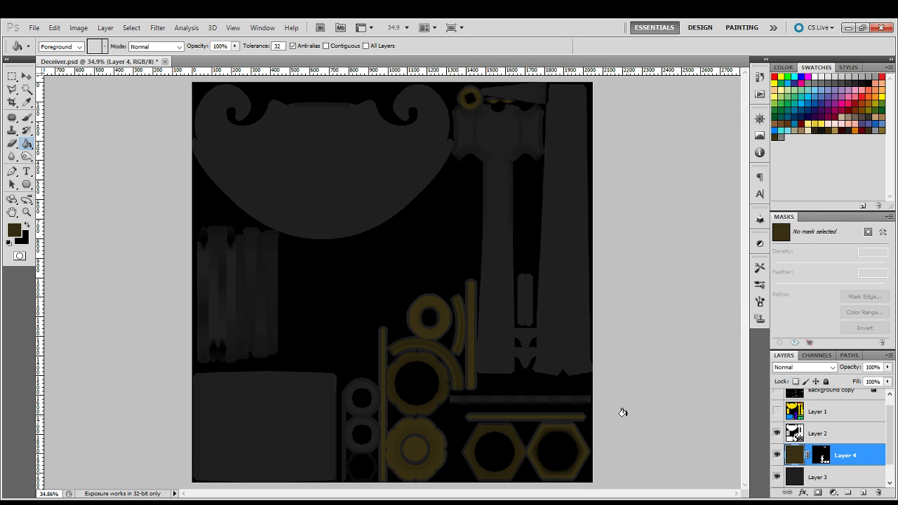
Save the file with a new empty layer above Layer 4 and set the Paint Bucket to fill with a pattern.
left_click(862, 493)
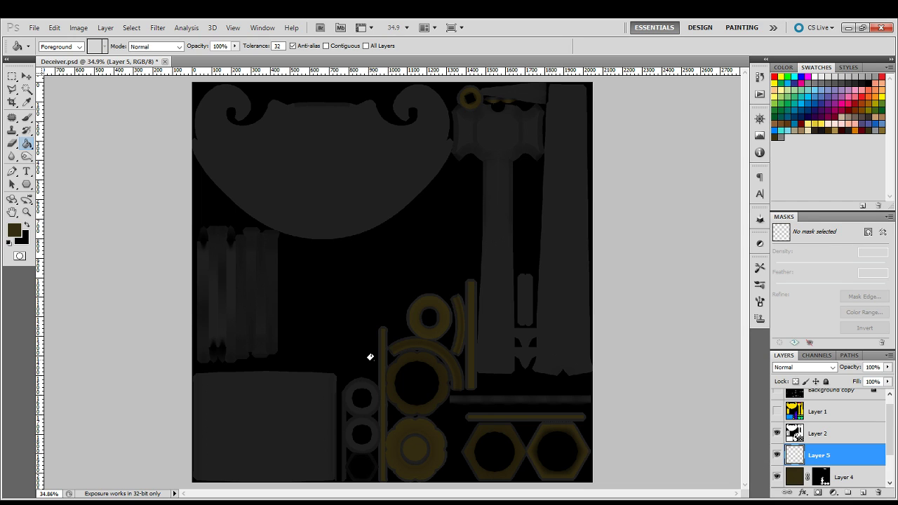
key("ctrl+s")
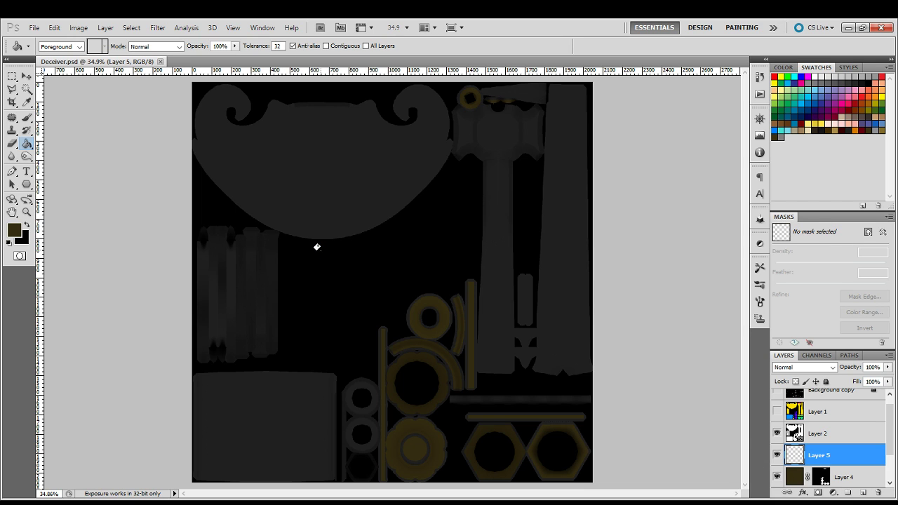
left_click(77, 48)
left_click(63, 55)
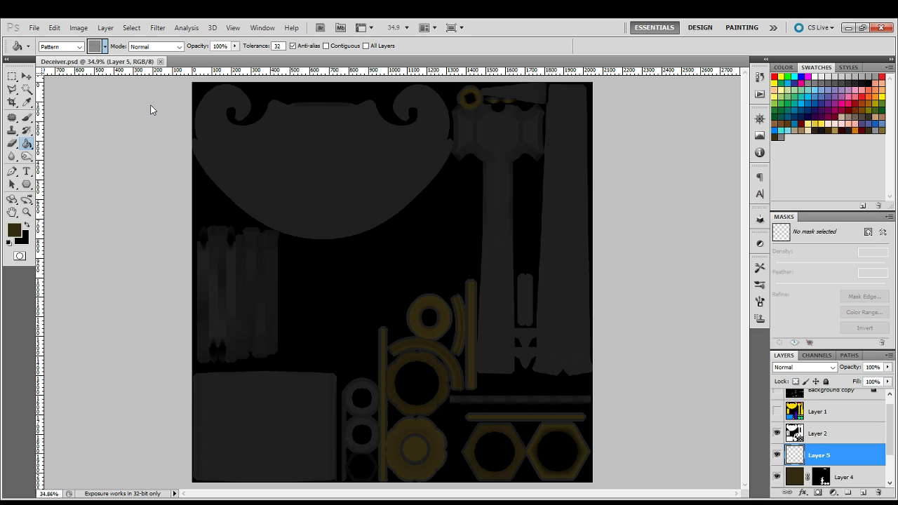
Try a scratched grey concrete pattern fill on Layer 5 in Overlay mode, inspect it up close and undo it.
left_click(345, 241)
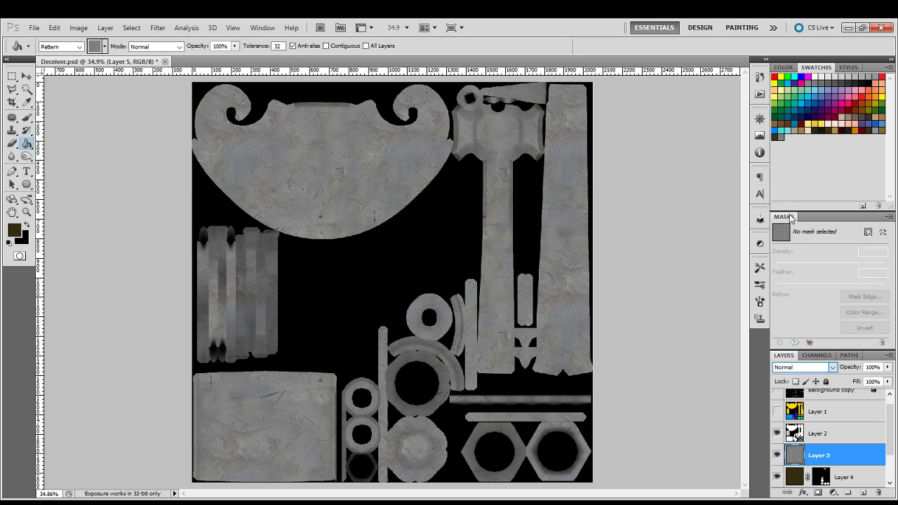
left_click(803, 367)
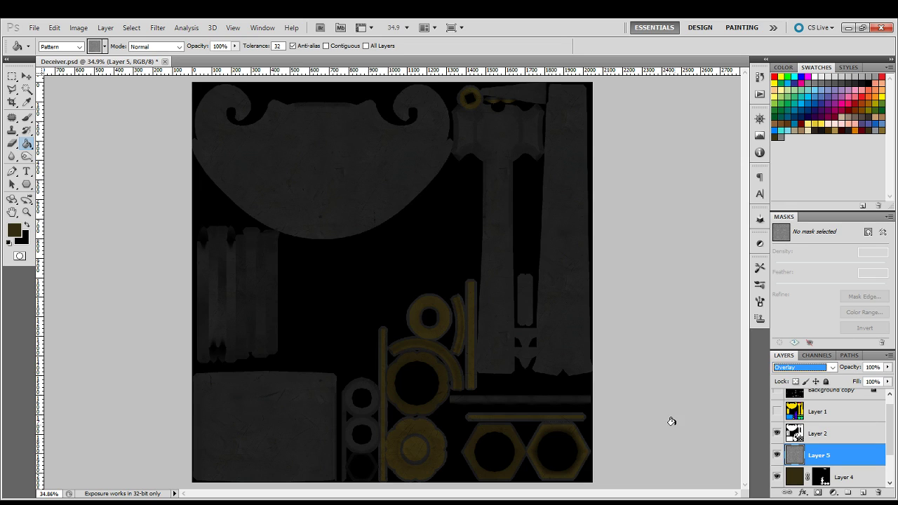
left_click(374, 215)
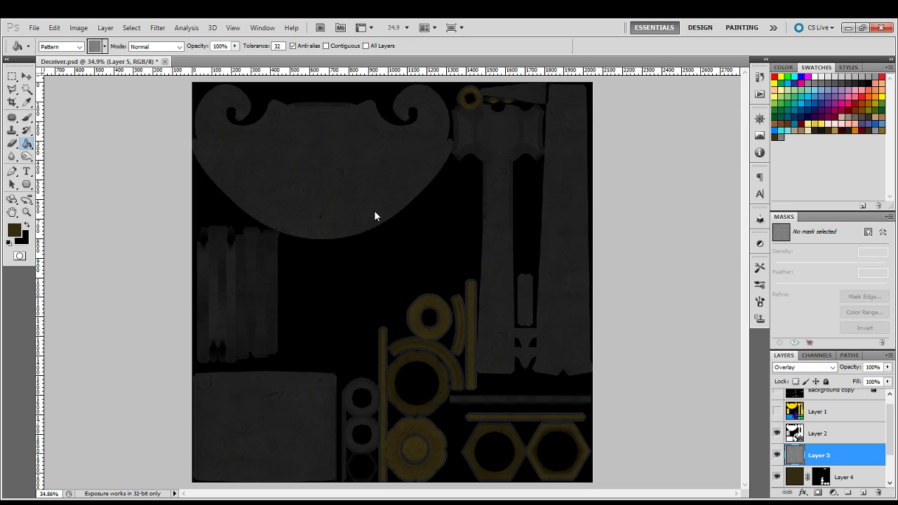
key("z")
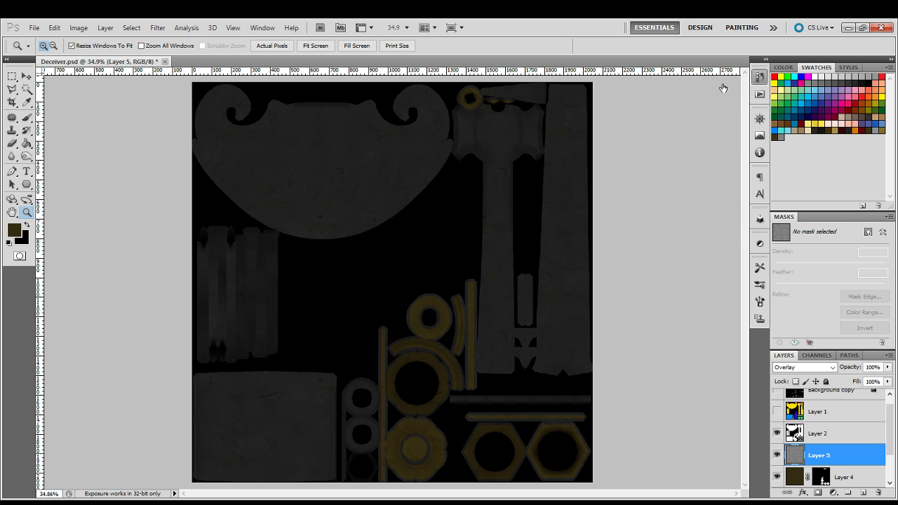
left_click(323, 143)
left_click(455, 274)
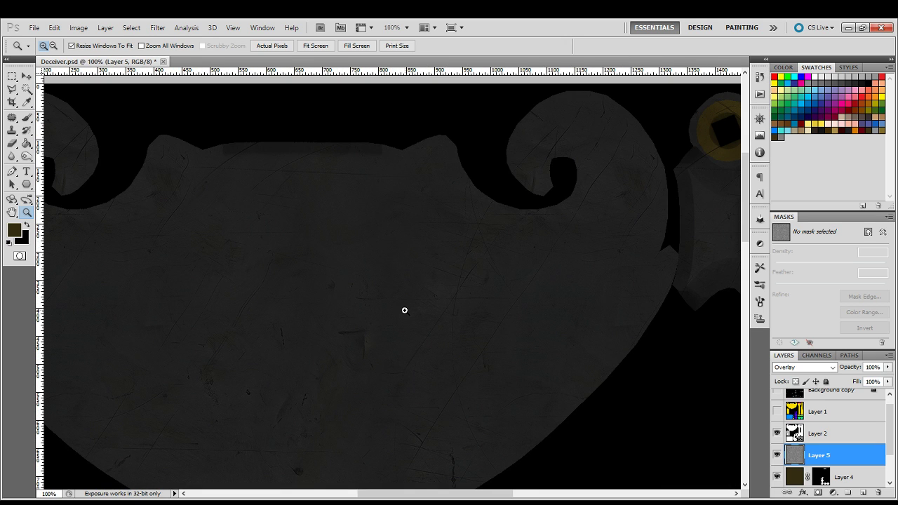
key("ctrl+0")
left_click(360, 194)
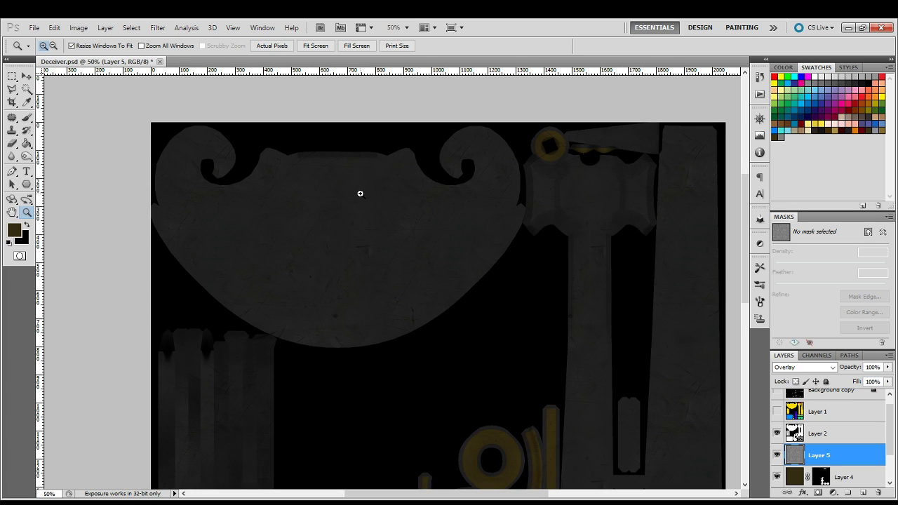
left_click_drag(658, 367, 635, 439)
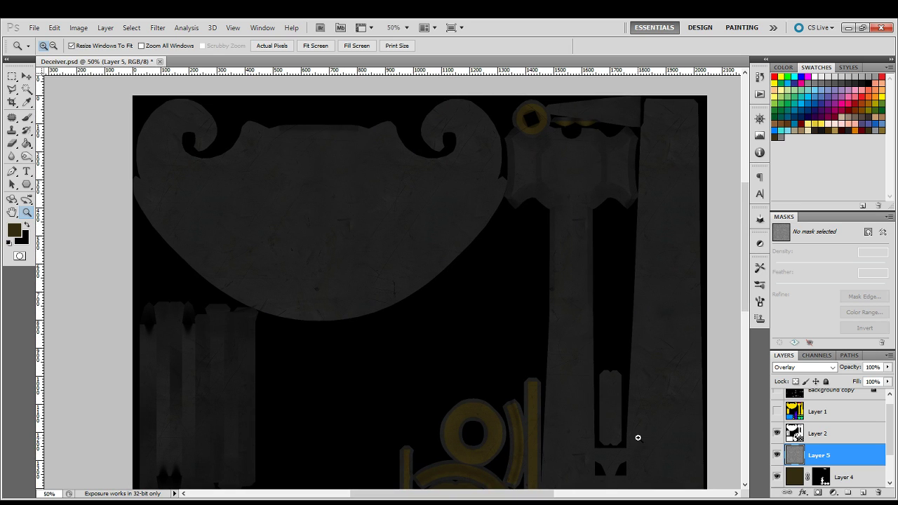
key("ctrl+z")
Try a fine-grained grey pattern fill on Layer 5, inspect it up close and undo it.
left_click(27, 143)
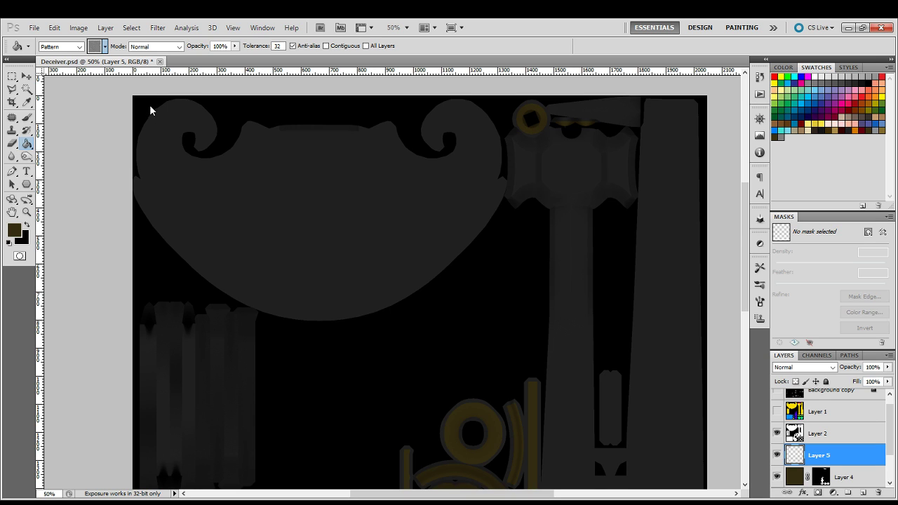
left_click(296, 213)
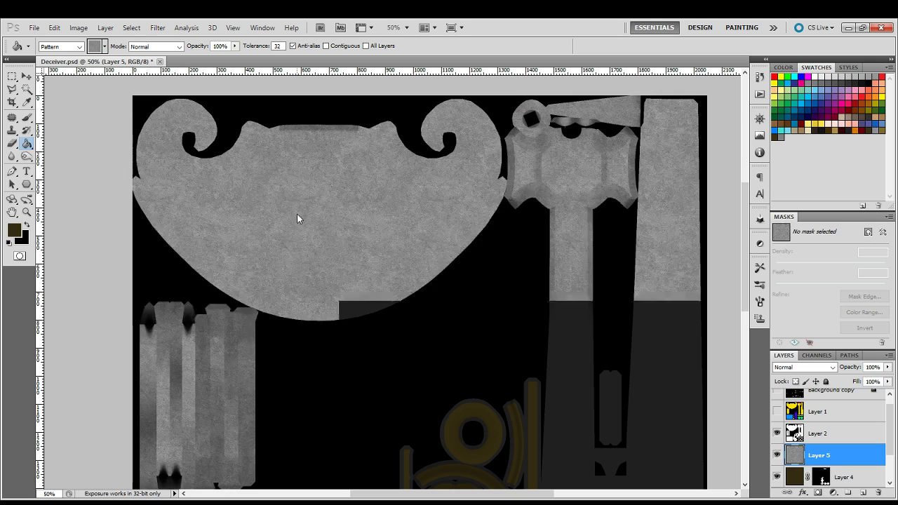
key("z")
left_click(330, 235)
left_click(341, 238)
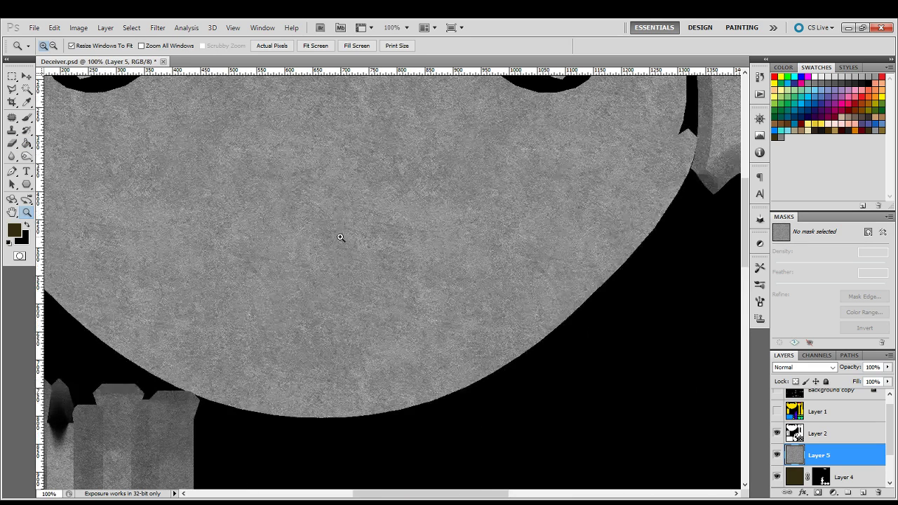
key("ctrl+z")
left_click(365, 261, "alt")
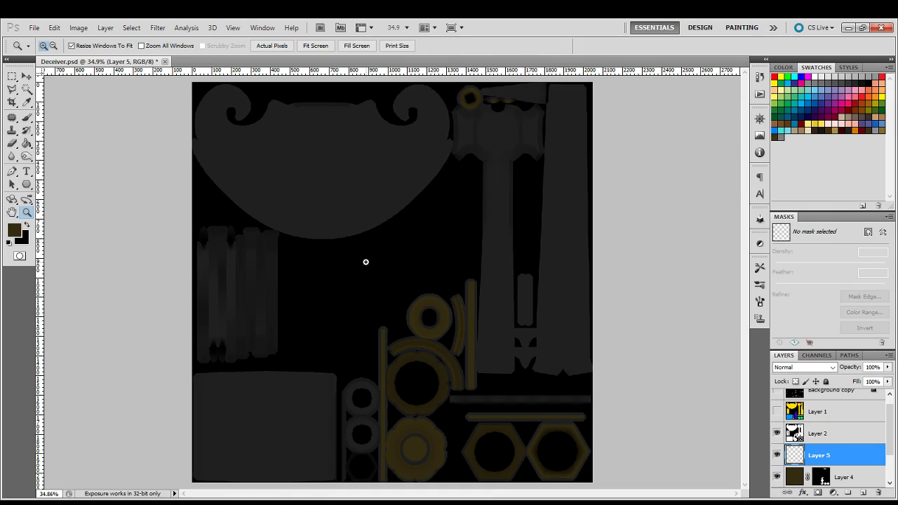
left_click(313, 191, "alt")
left_click(334, 243)
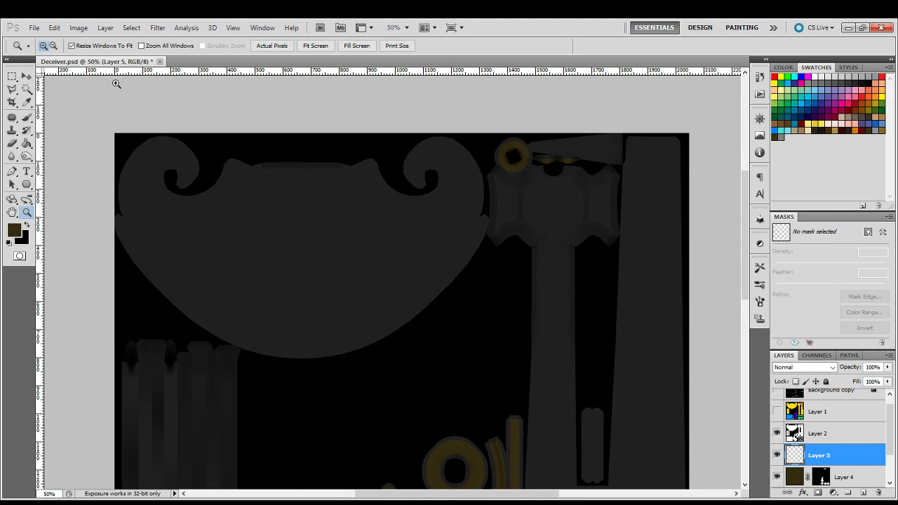
Fill Layer 5 with the stained, blotchy grey pattern and set its blend mode to Overlay.
left_click(27, 143)
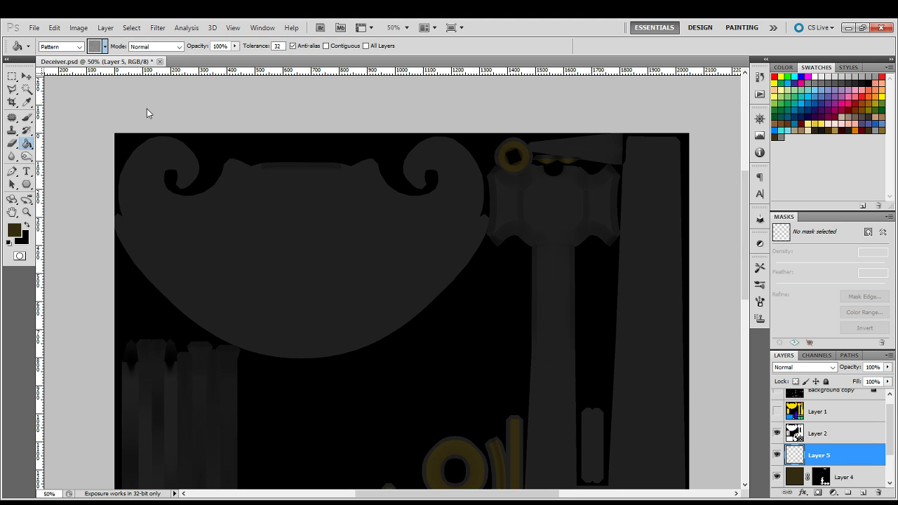
left_click(363, 267)
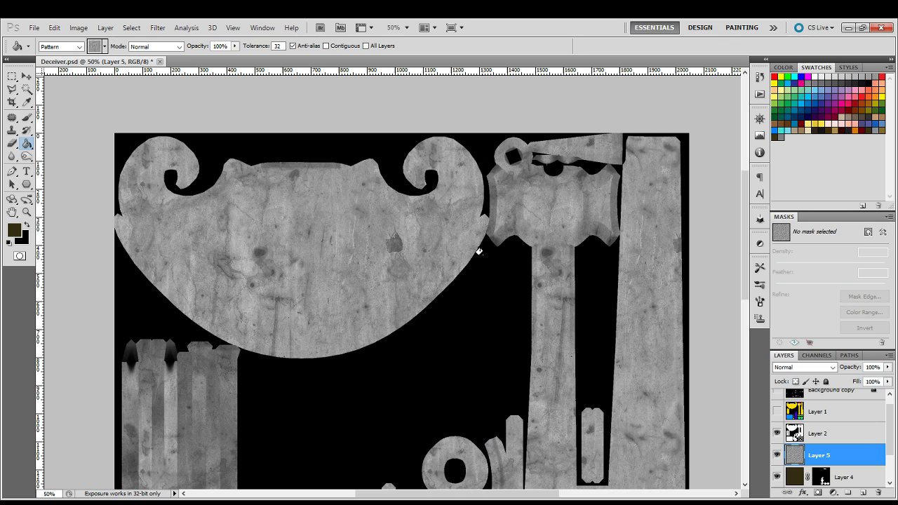
key("shift+alt+o")
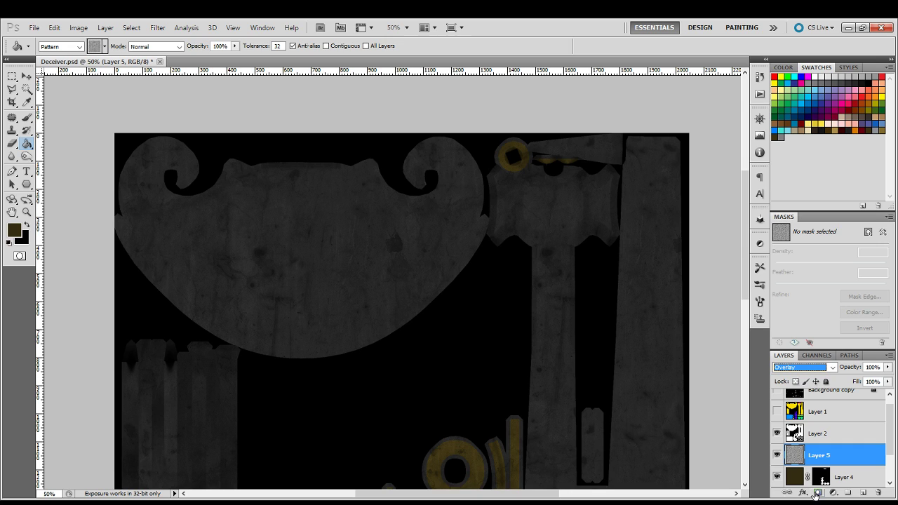
Add a layer mask to Layer 5 and render black-and-white clouds into it.
left_click(817, 493)
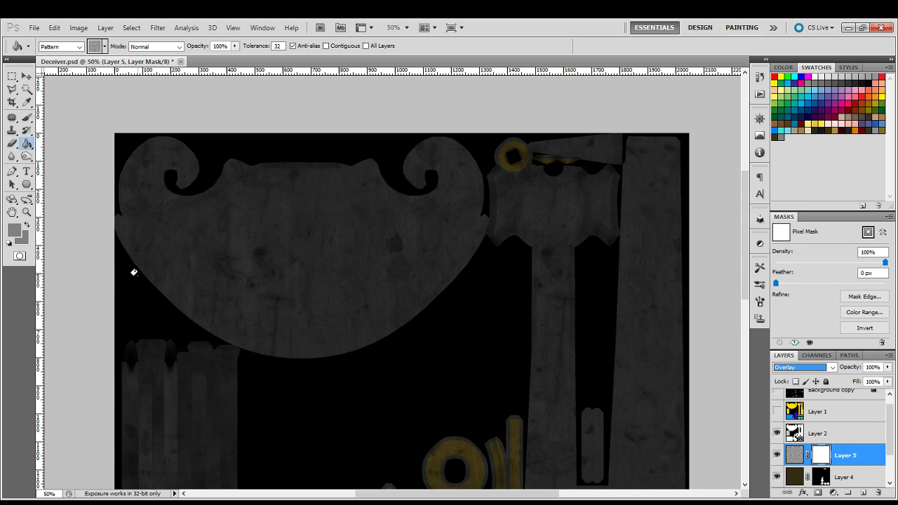
key("i")
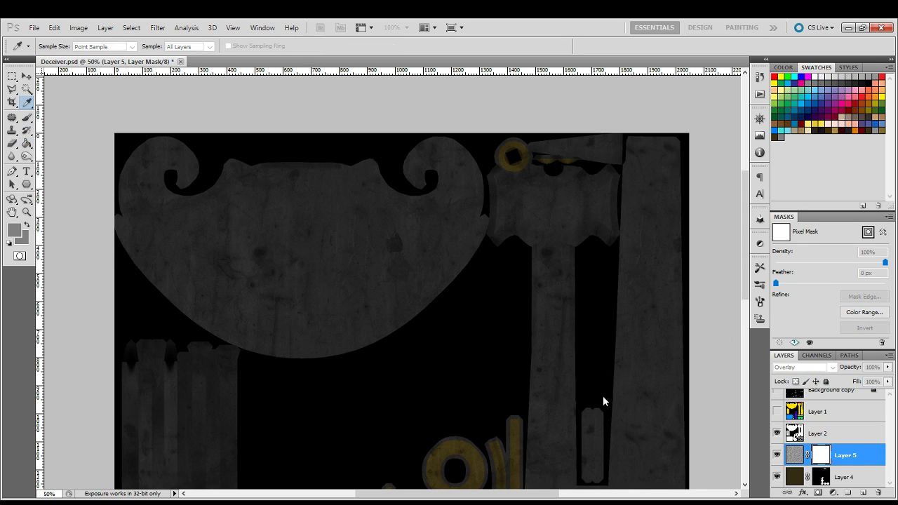
left_click(512, 295)
key("b")
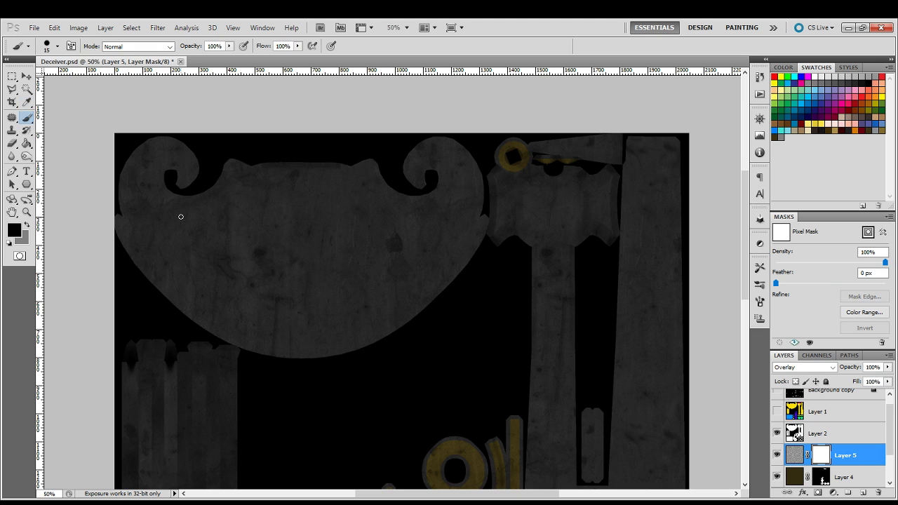
key("d")
key("x")
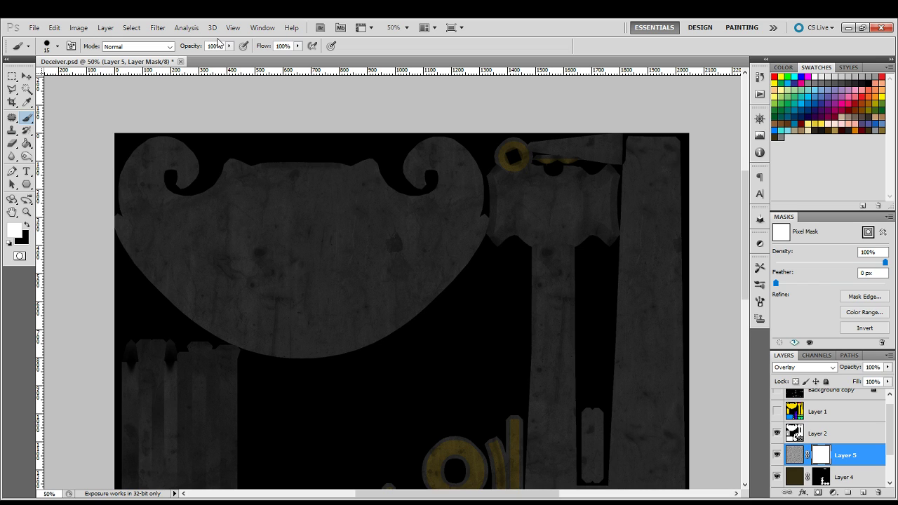
key("ctrl+v")
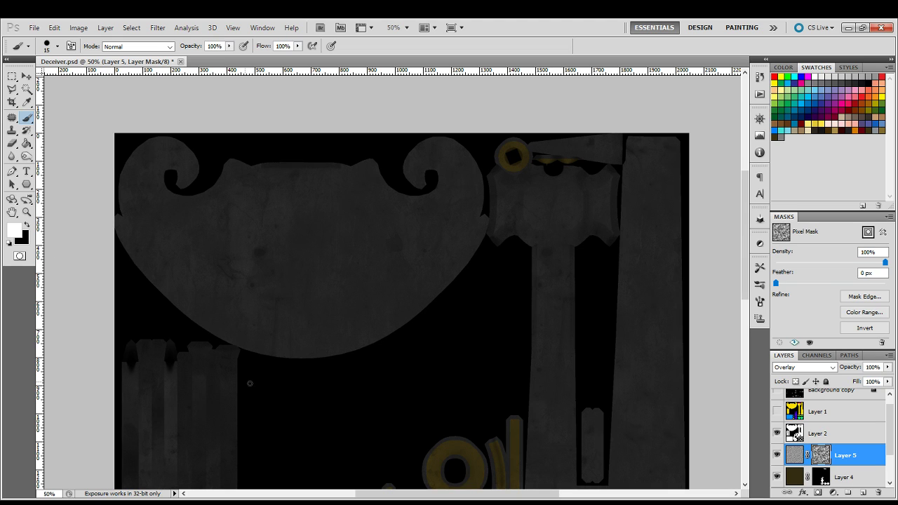
Set the blend mode of the cloud-masked Layer 5 to Normal.
left_click_drag(427, 388, 417, 368)
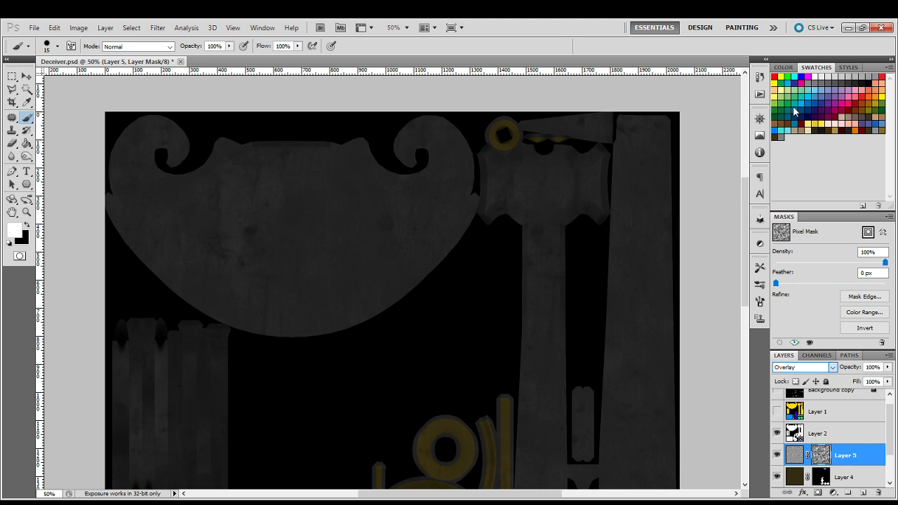
key("d")
key("n")
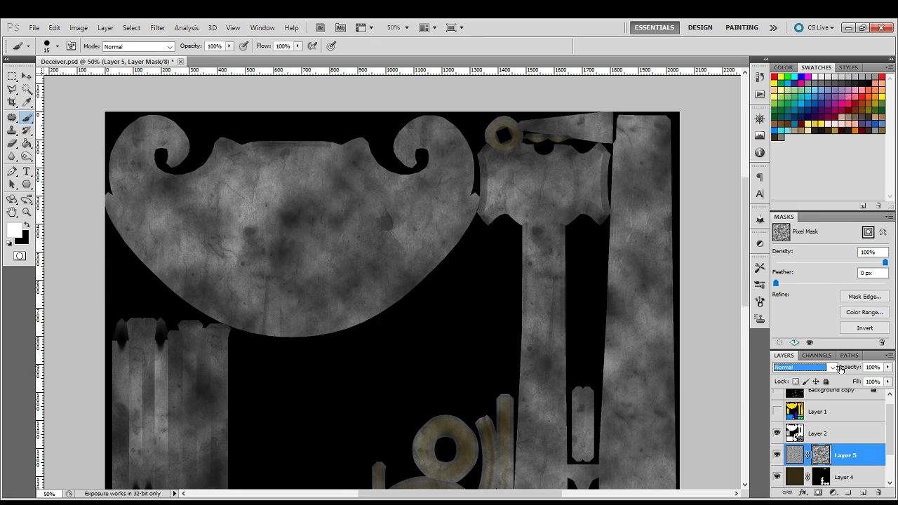
Set the blend mode of Layer 5 to Overlay and its fill to 50%.
left_click(825, 284)
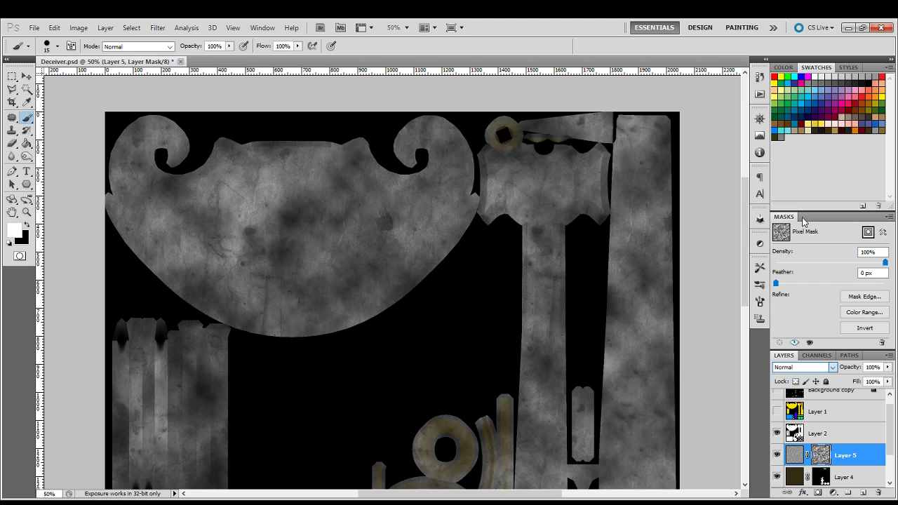
key("shift+alt+o")
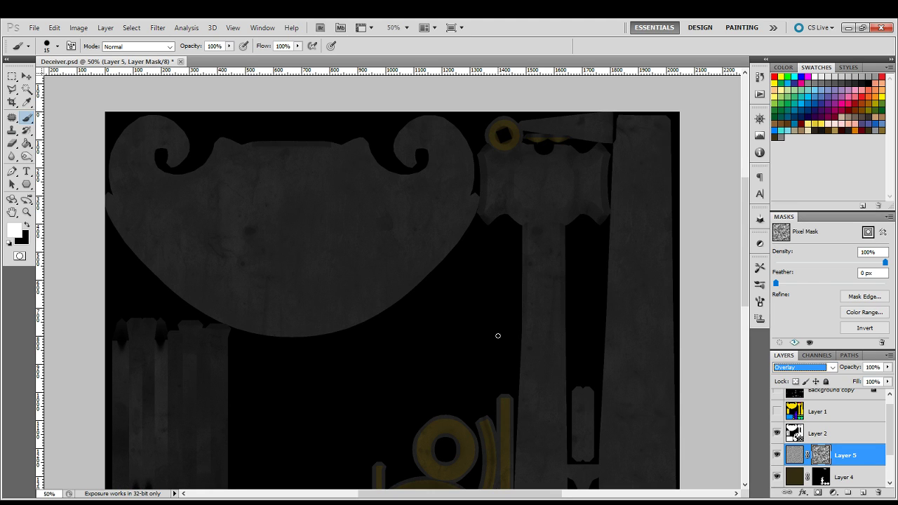
key("Tab")
type("7")
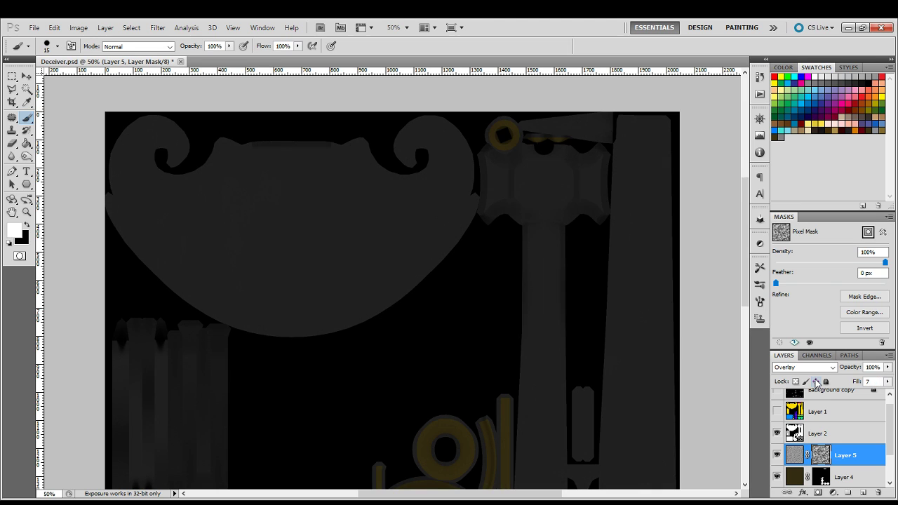
type("0")
key("BackSpace")
key("BackSpace")
type("50")
key("Return")
Add a new layer above Layer 5, try a pattern fill with pale specks on it and undo the fill.
left_click(863, 493)
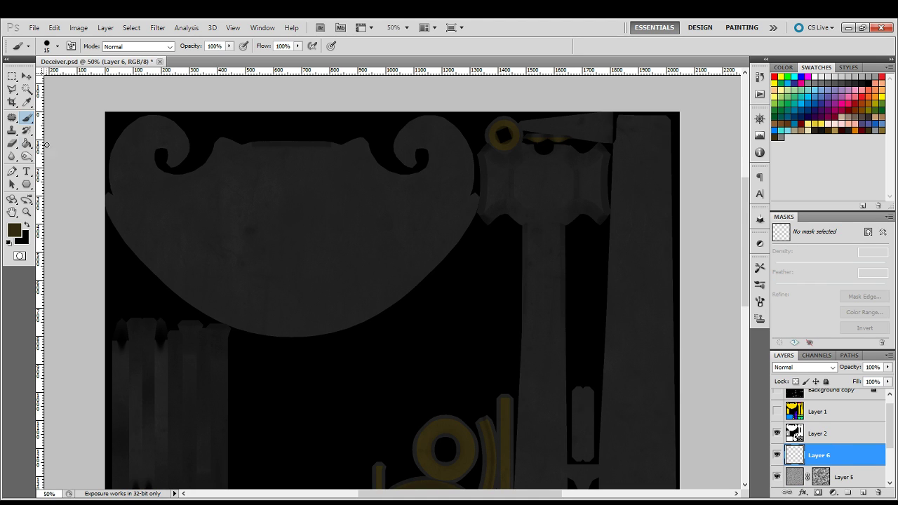
left_click(28, 144)
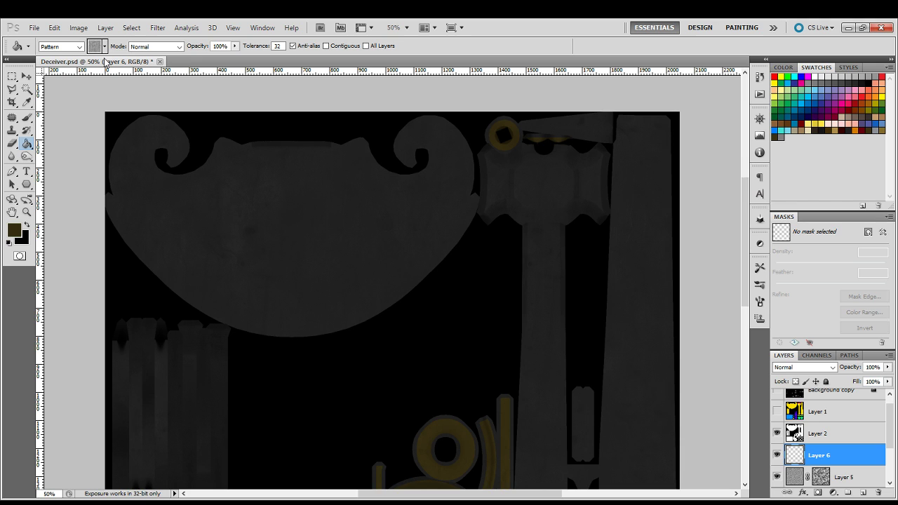
left_click(313, 245)
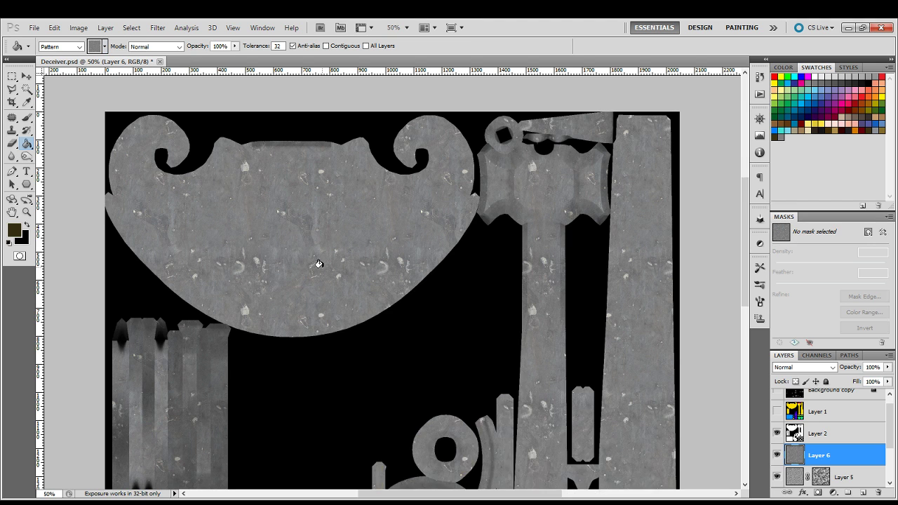
key("ctrl+z")
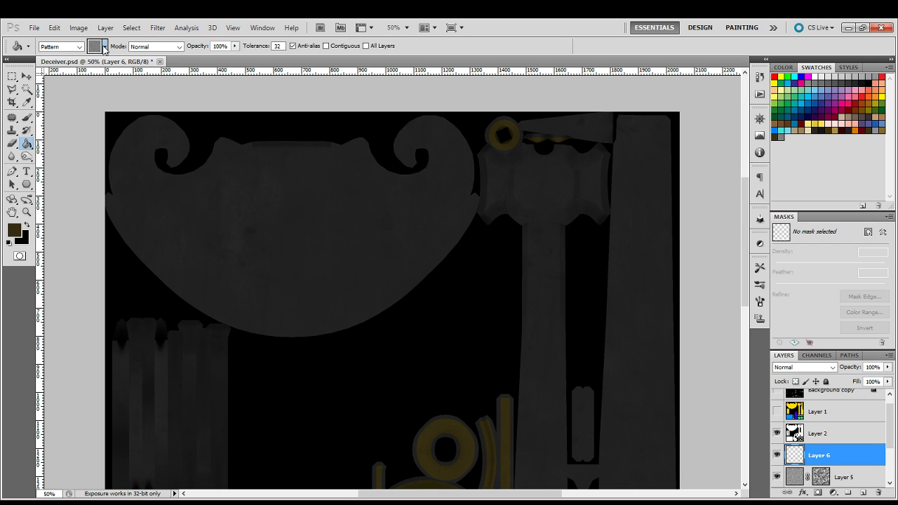
Try a fine grid pattern and a rough, stained stone pattern on Layer 6, undoing each fill.
left_click(256, 206)
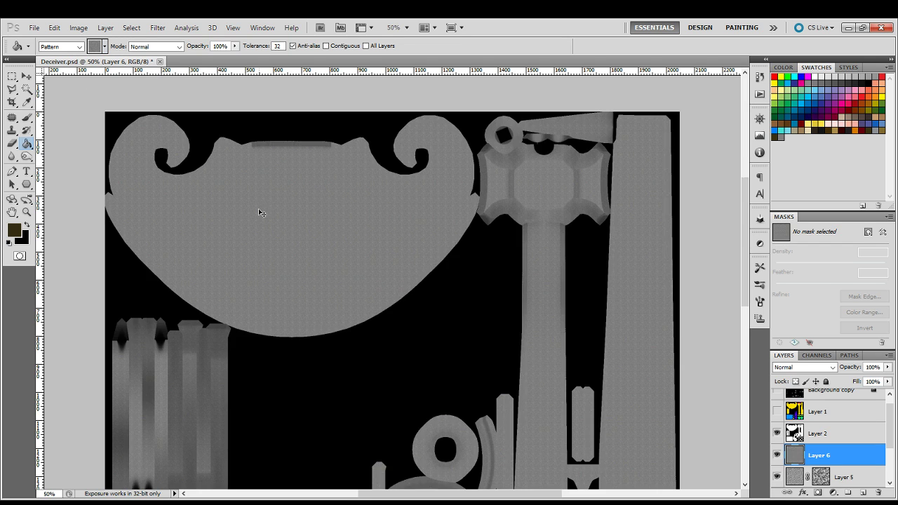
key("ctrl+z")
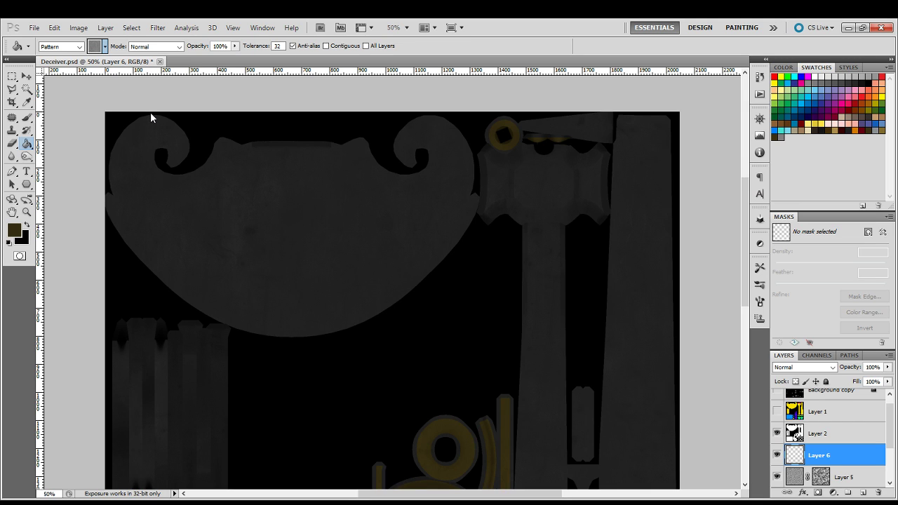
left_click(262, 211)
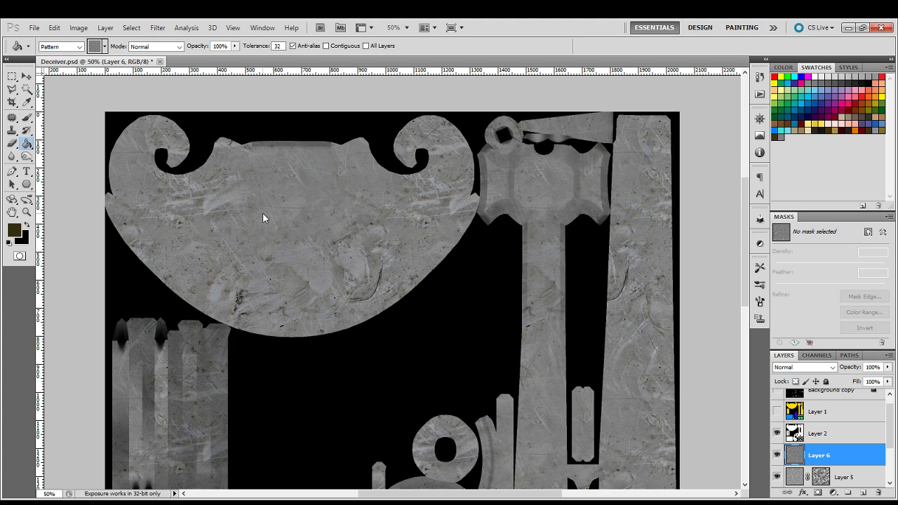
key("ctrl+z")
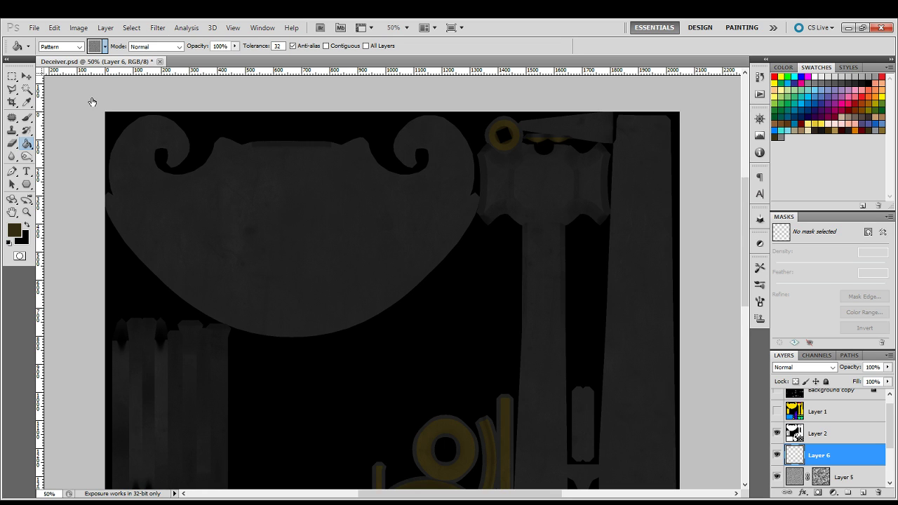
Fill Layer 6 with the smooth, lightly scratched grey pattern and blend it as Overlay at 80% fill.
left_click(274, 240)
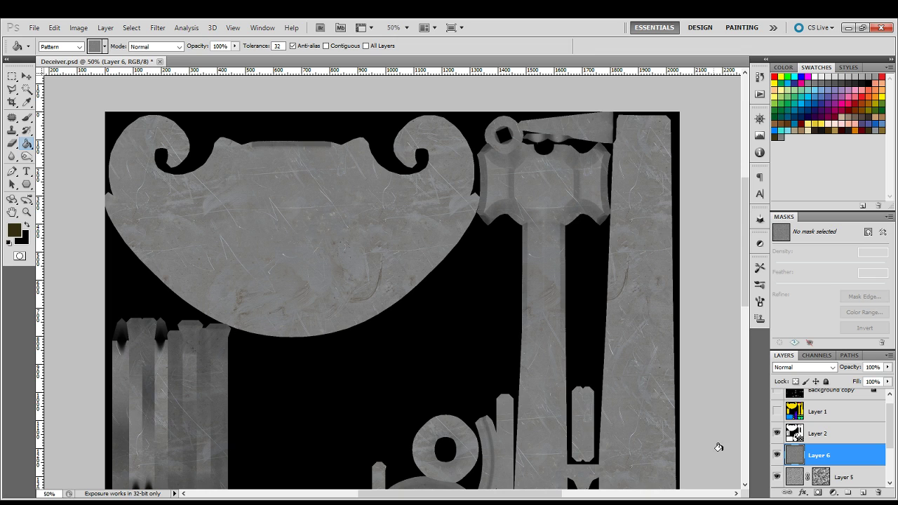
key("shift+alt+o")
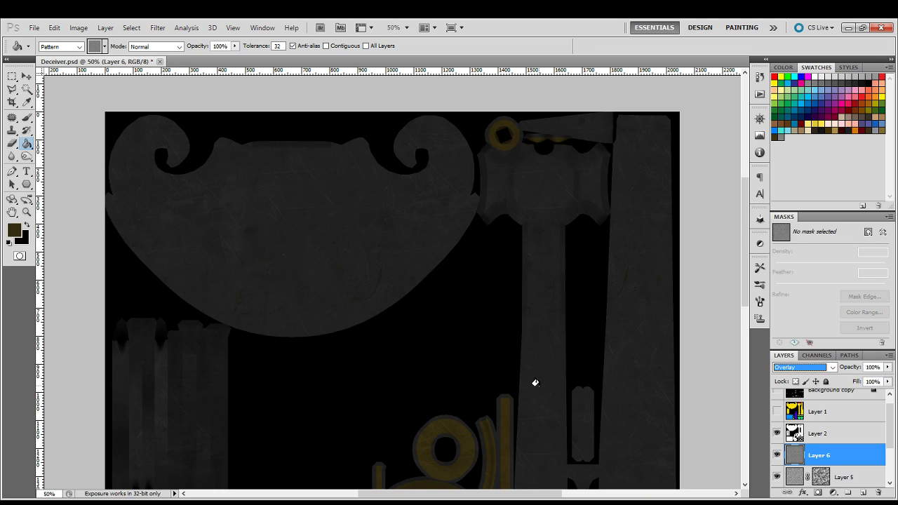
left_click(873, 381)
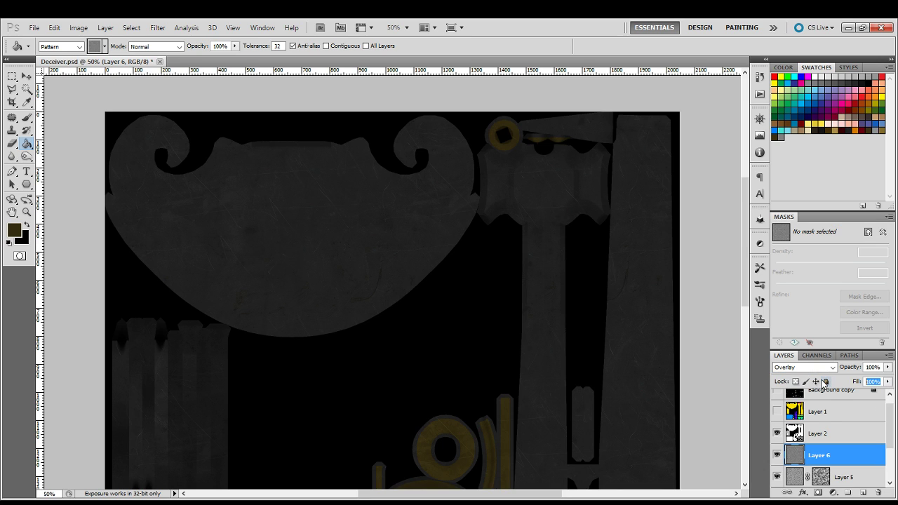
type("80")
key("Return")
scroll(387, 145, "down", 5)
scroll(387, 349, "up", 5)
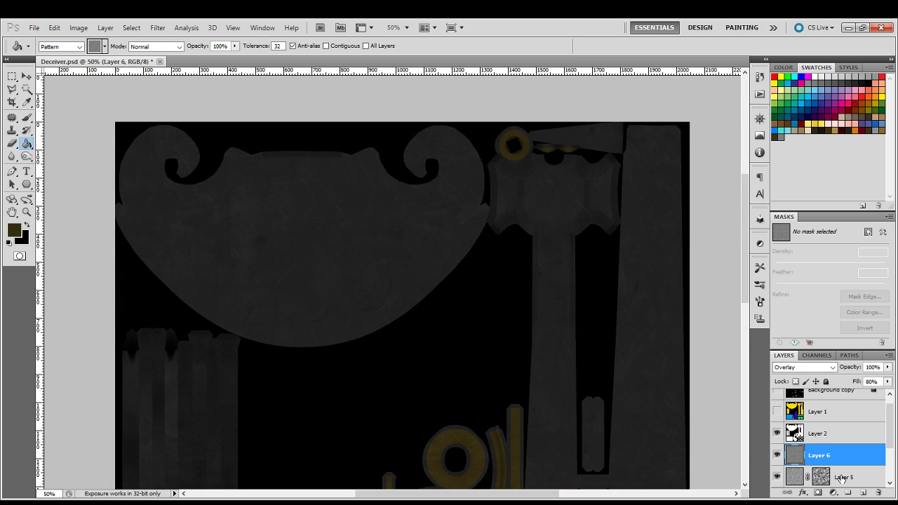
Add a new layer above Layer 6 filled with the bluish-grey, dark-scratched pattern and give it a cloud-rendered layer mask.
left_click(864, 493)
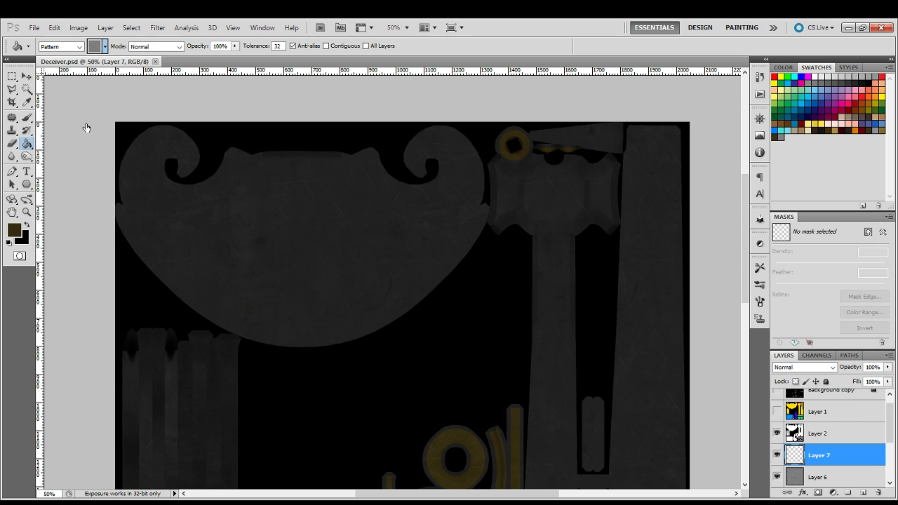
left_click(402, 270)
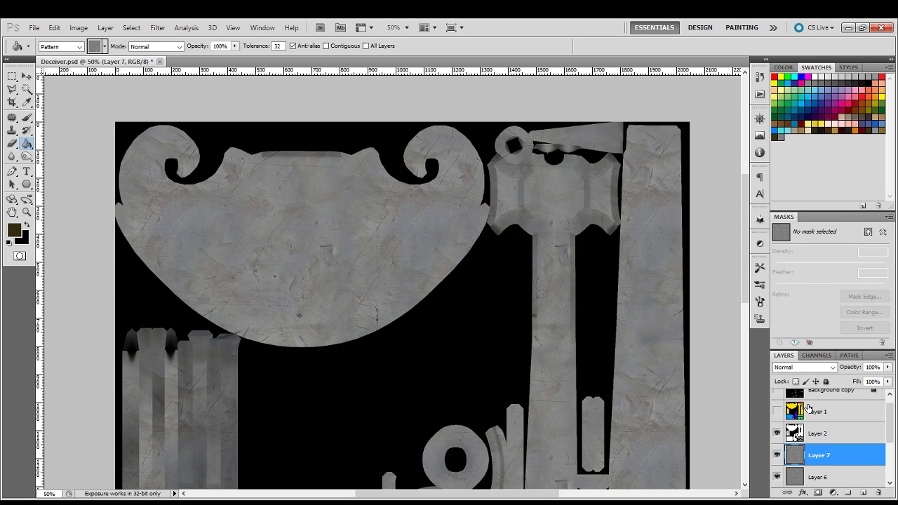
left_click(818, 493)
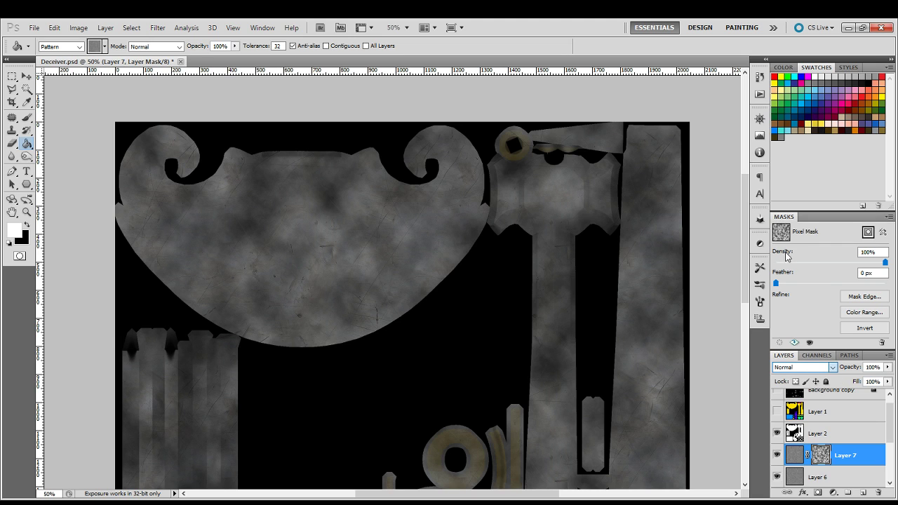
Set the blend mode of Layer 7 to Overlay and reduce its fill.
key("shift+alt+o")
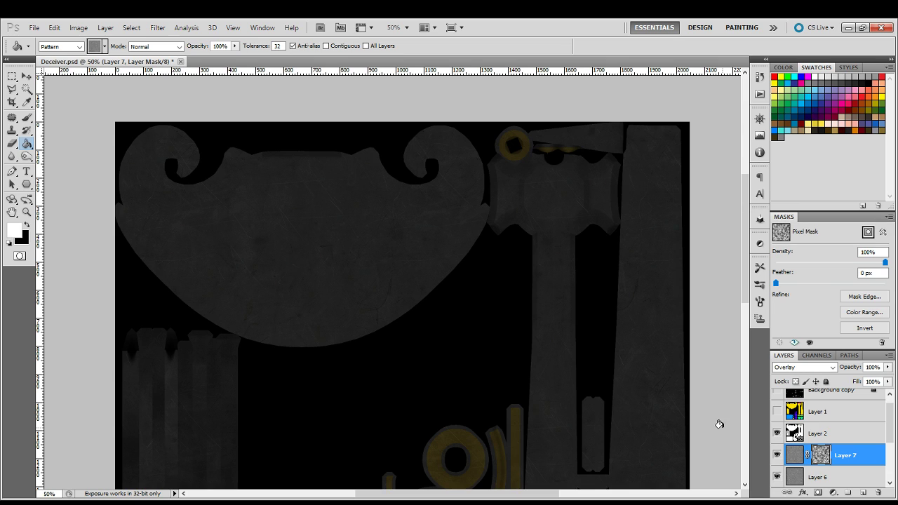
left_click_drag(856, 381, 836, 387)
Add a new layer above Layer 7 and fill it with the small, repeating scratched pattern instead of the large-scratch one.
left_click(863, 493)
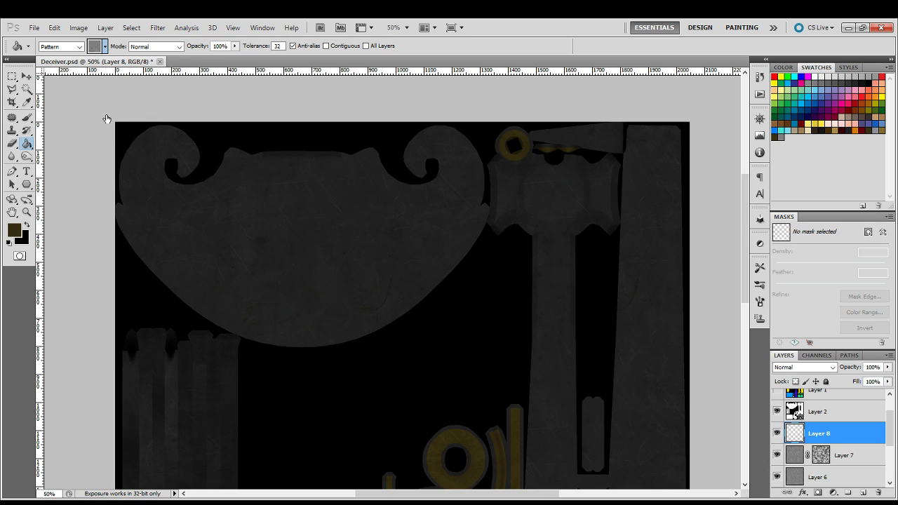
left_click(309, 258)
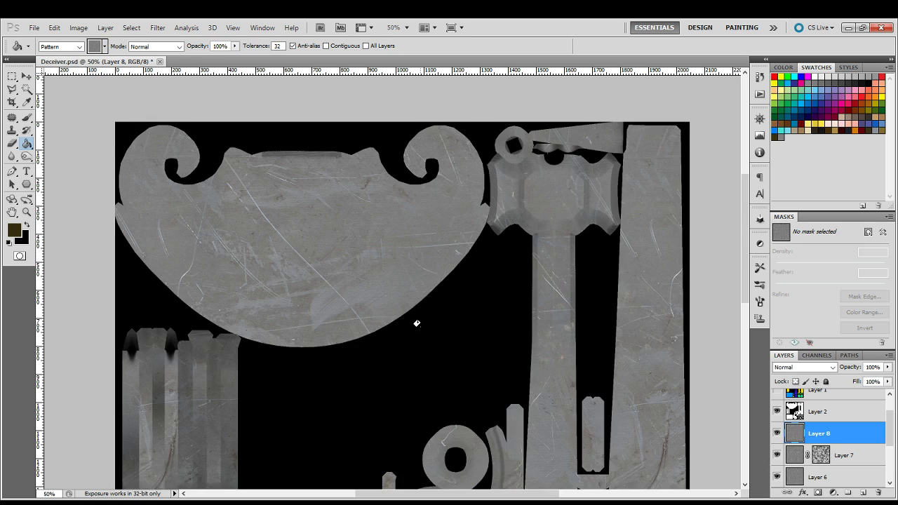
key("ctrl+z")
left_click(294, 228)
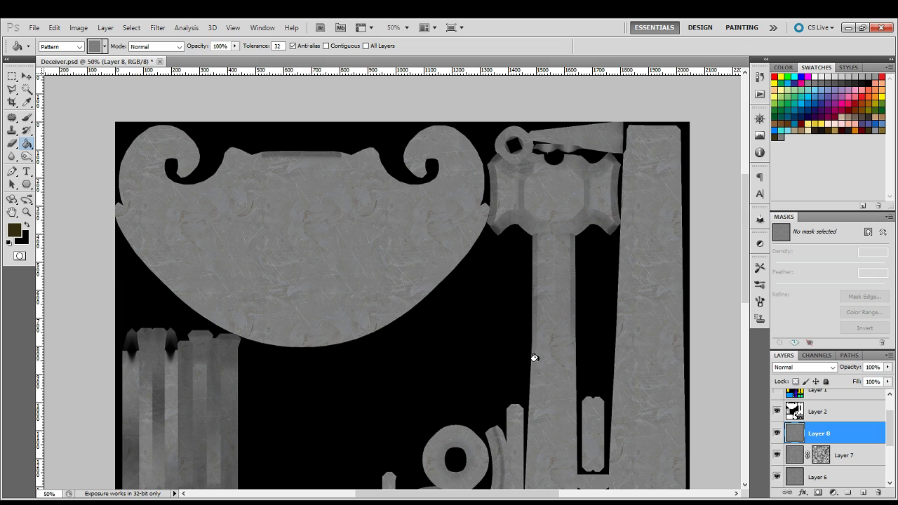
Select all of Layer 8, rotate its pattern by -90° and clear the selection.
key("l")
key("ctrl+a")
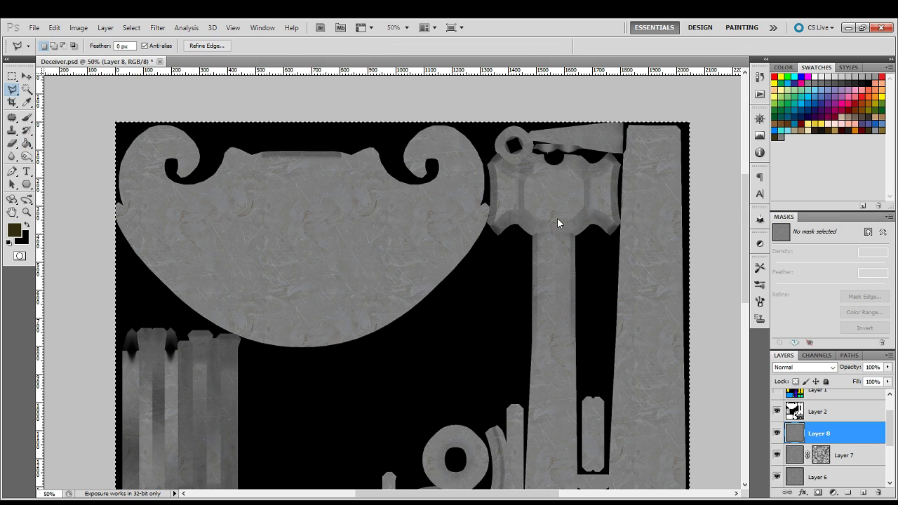
key("ctrl+t")
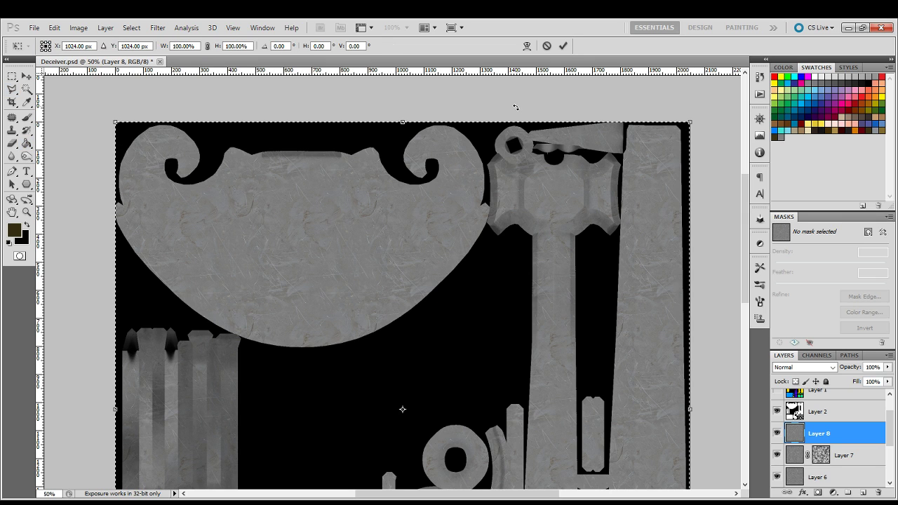
left_click_drag(516, 107, 246, 202)
left_click_drag(545, 241, 101, 206)
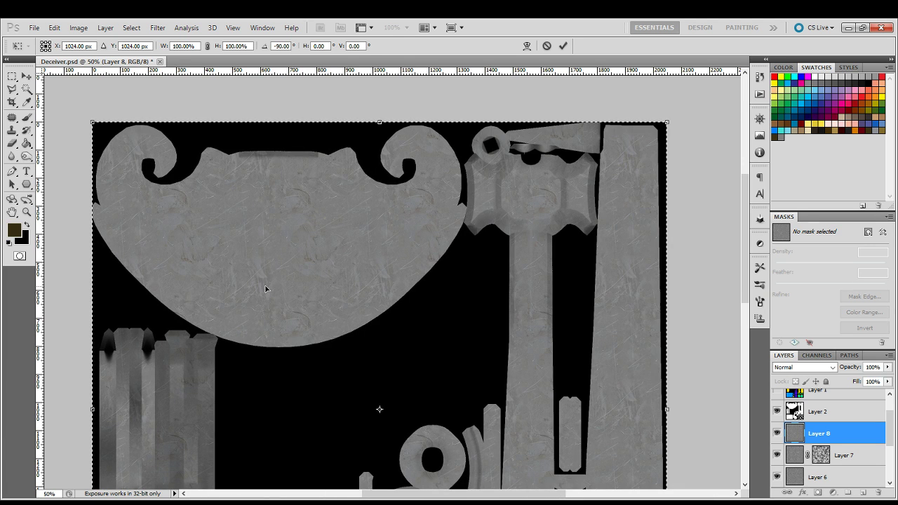
key("Return")
key("l")
Add a layer mask filled with rendered clouds to Layer 8 and set the layer's blend mode to Overlay.
left_click(817, 493)
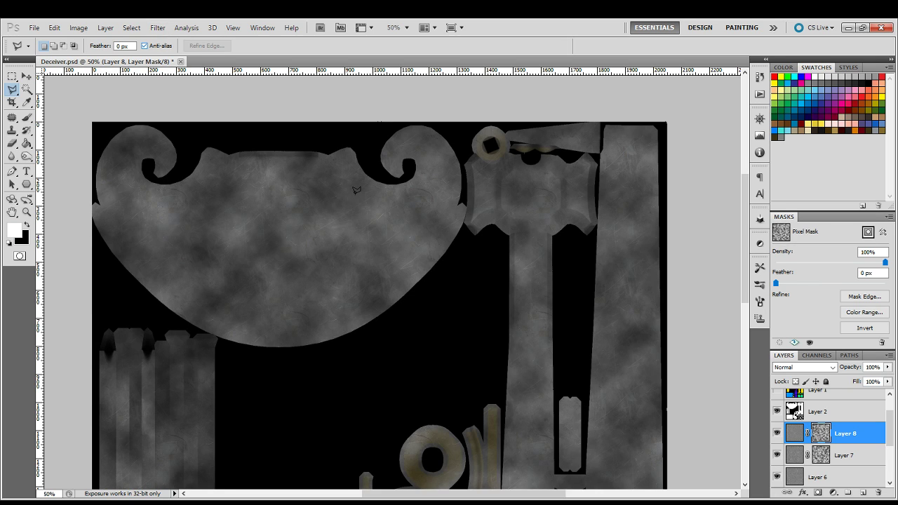
key("shift+alt+o")
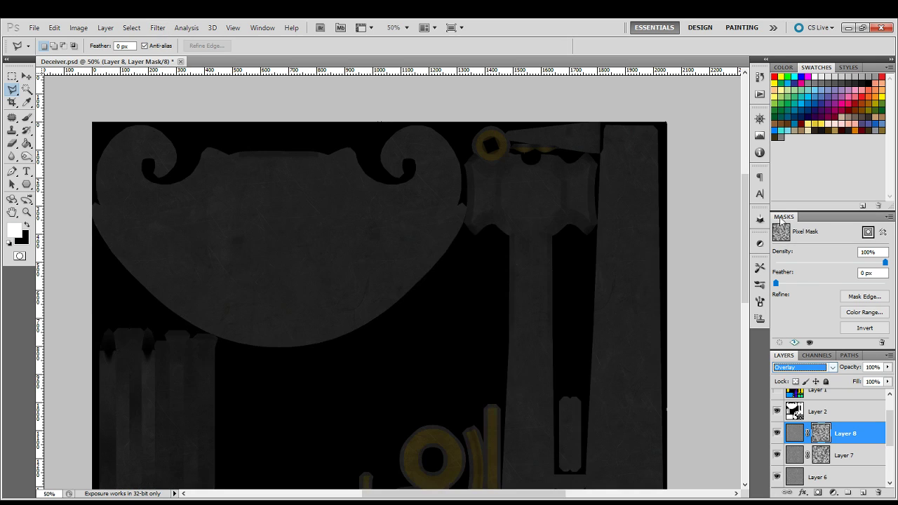
left_click(886, 385)
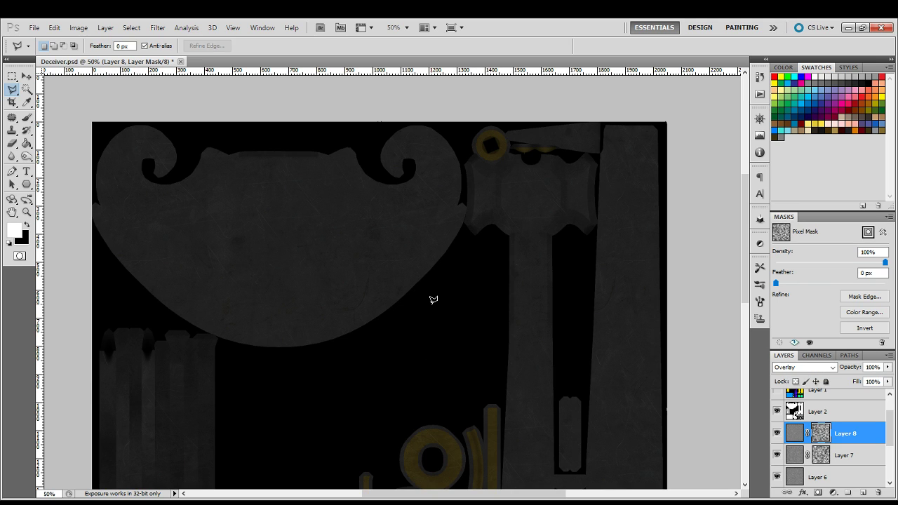
Examine the scratches and stains of the combined overlays up close and across the whole texture.
left_click_drag(433, 300, 467, 359)
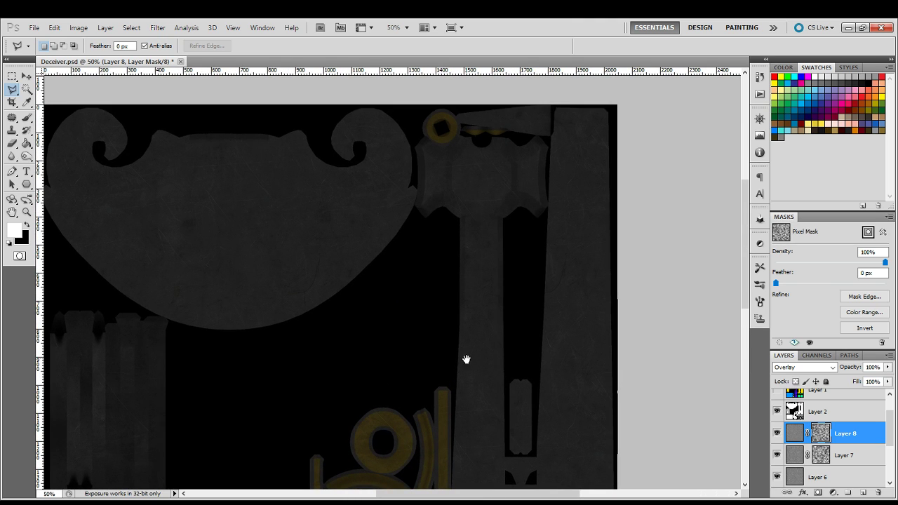
key("z")
double_click(449, 328)
left_click_drag(253, 339, 568, 241)
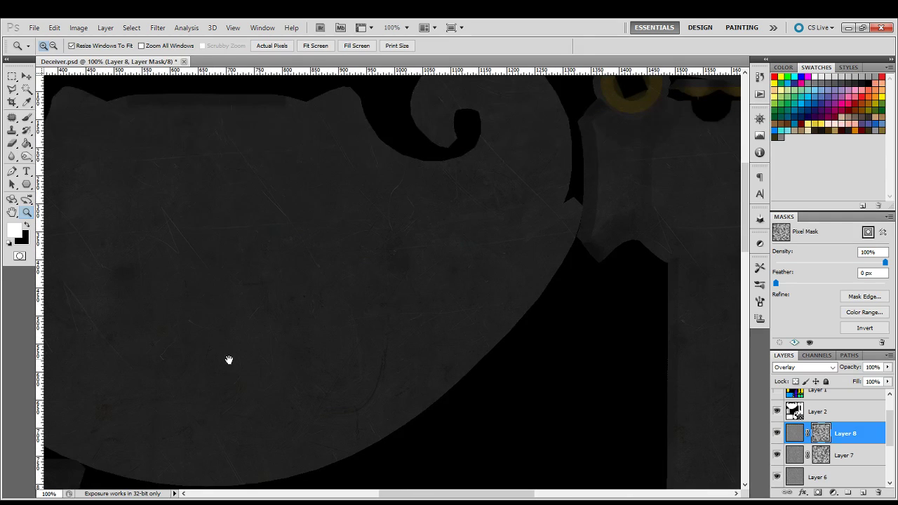
key("ctrl+minus")
key("ctrl+minus")
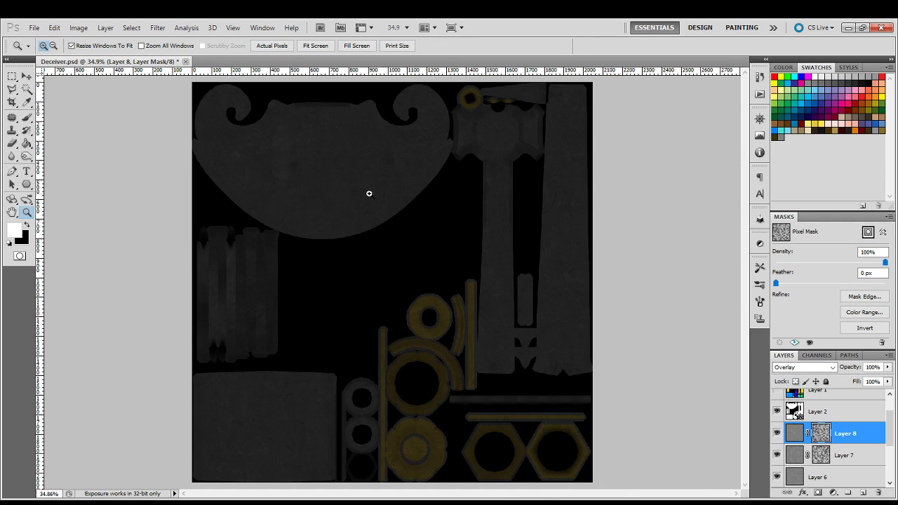
left_click_drag(369, 192, 347, 245)
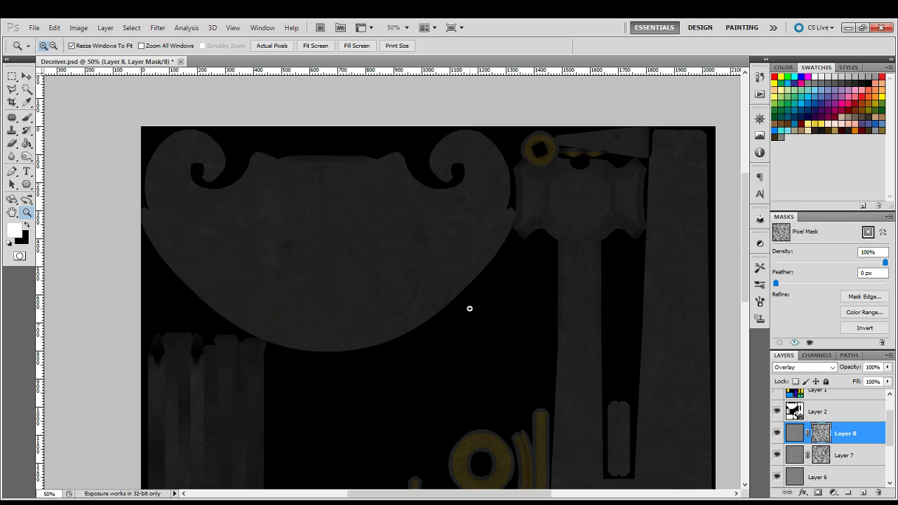
Select all the blue areas of the colour-coded Layer 1 and hide that layer again.
left_click_drag(449, 404, 521, 167)
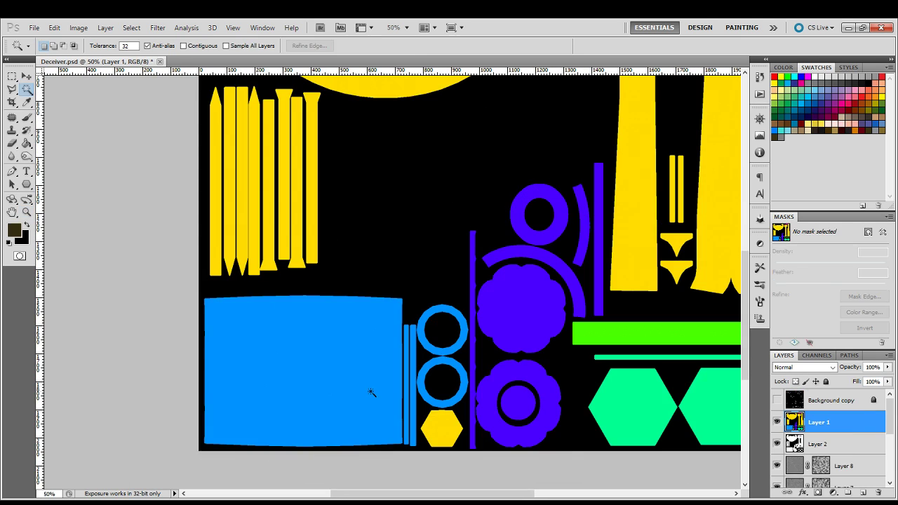
left_click(339, 358)
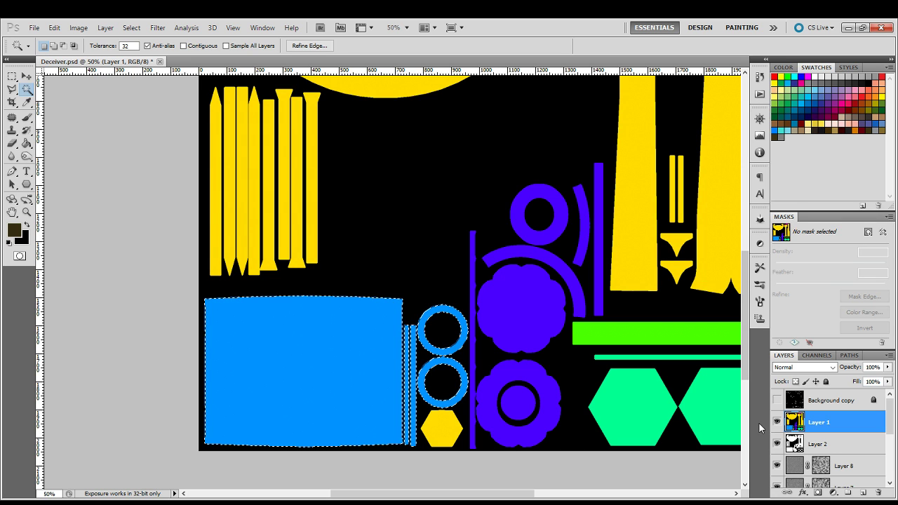
left_click(776, 422)
Add a new layer above Layer 8 with a layer mask made from the selected blue areas.
left_click(842, 465)
left_click(817, 493)
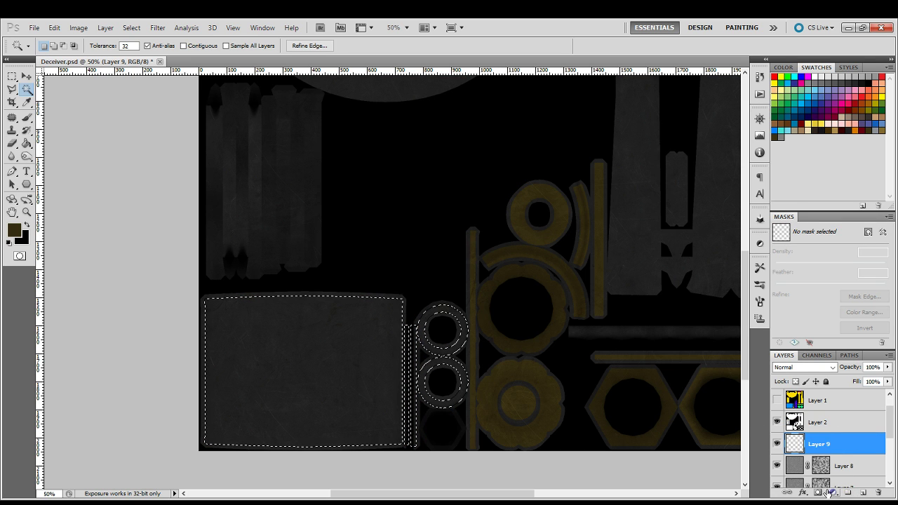
left_click(817, 493)
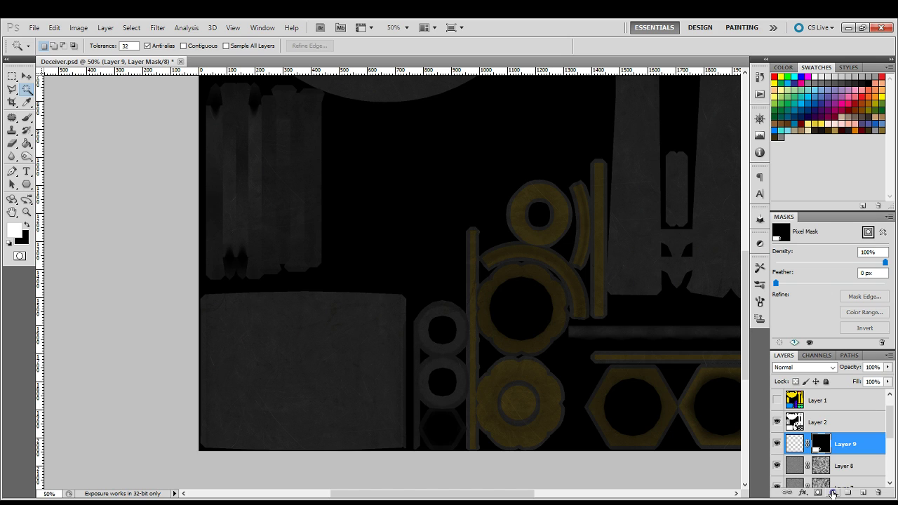
Try several wood patterns on Layer 9 and keep a pattern fill of weathered grey wood with long cracks.
left_click(794, 444)
left_click(27, 143)
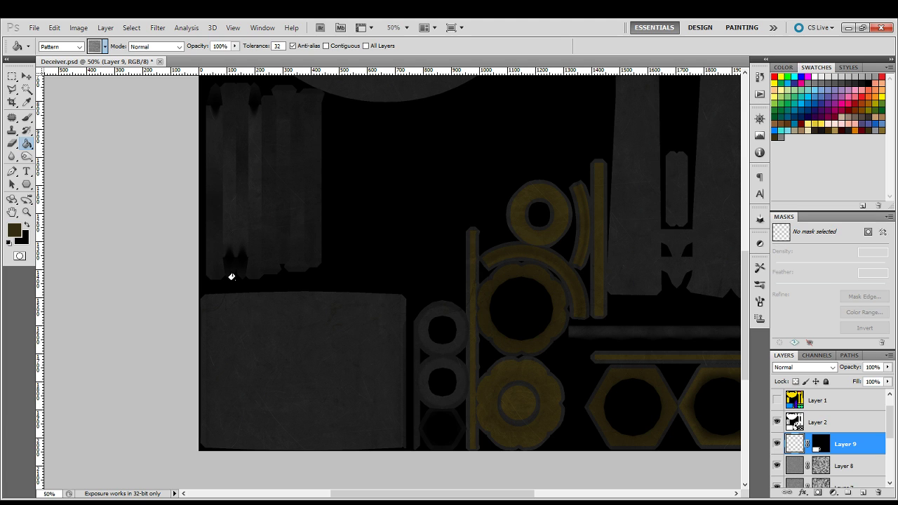
left_click(367, 413)
key("ctrl+z")
left_click(323, 334)
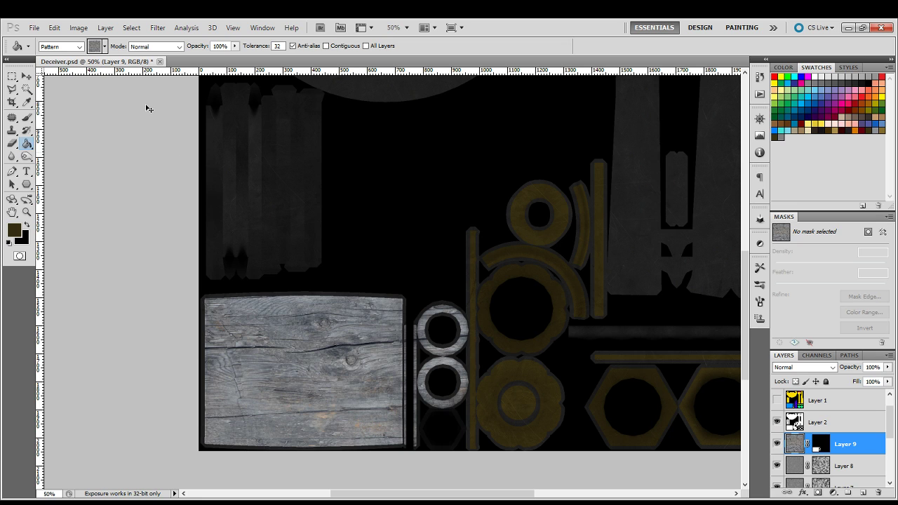
key("ctrl+z")
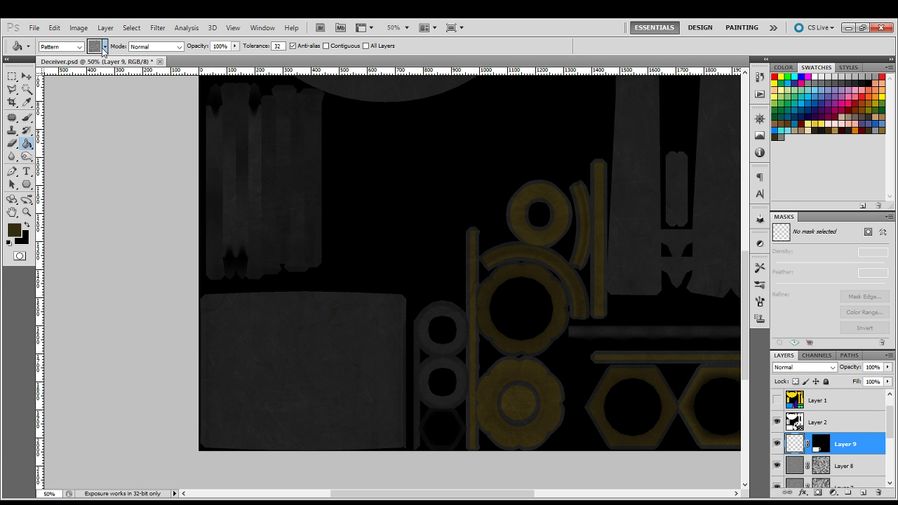
left_click(279, 308)
key("ctrl+z")
left_click(279, 321)
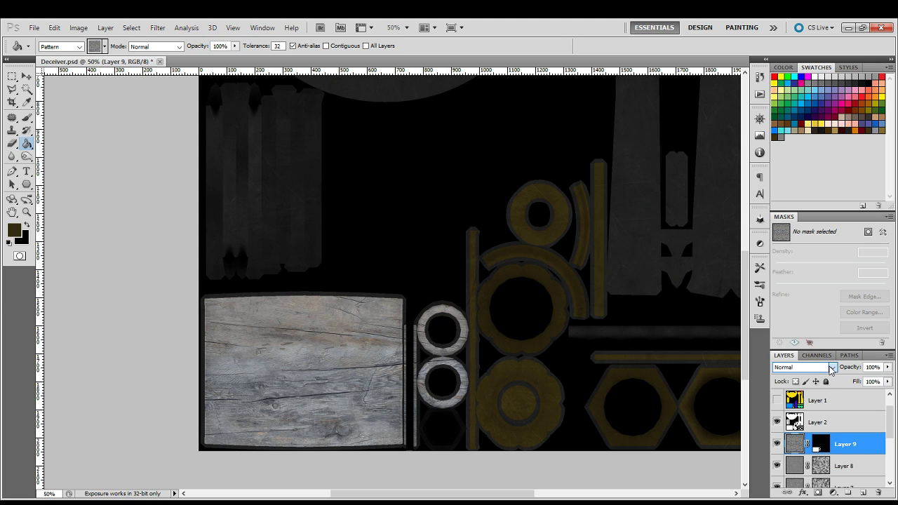
Try the Overlay blend mode on Layer 9 and compare the wood area with the layer hidden and shown.
scroll(832, 370, "down", 12)
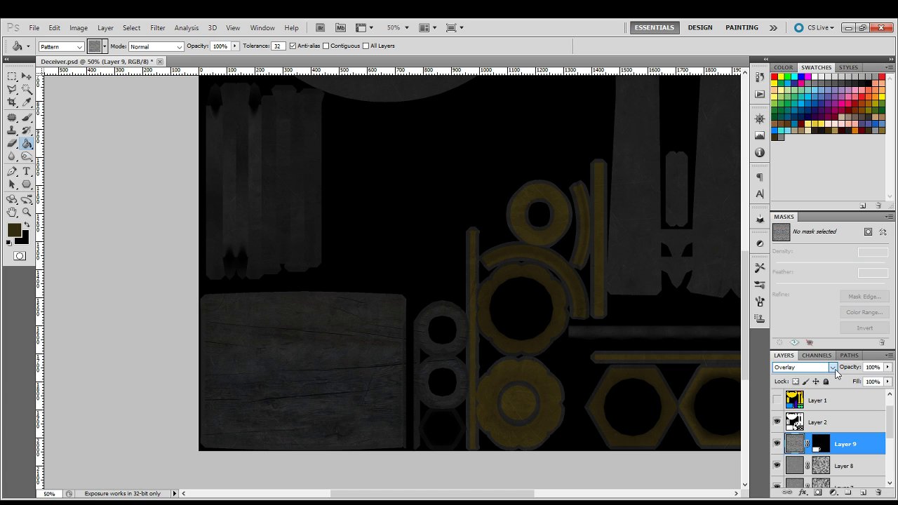
scroll(835, 370, "up", 12)
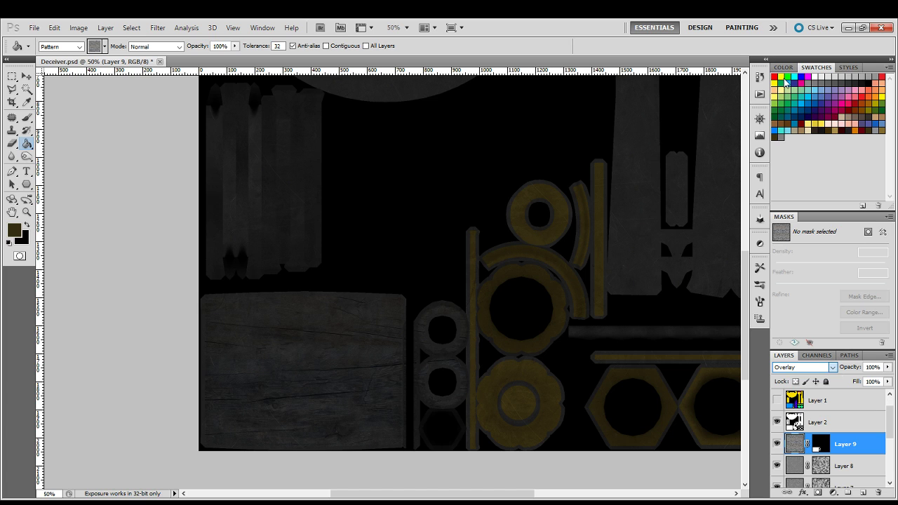
left_click(777, 443)
left_click(777, 449)
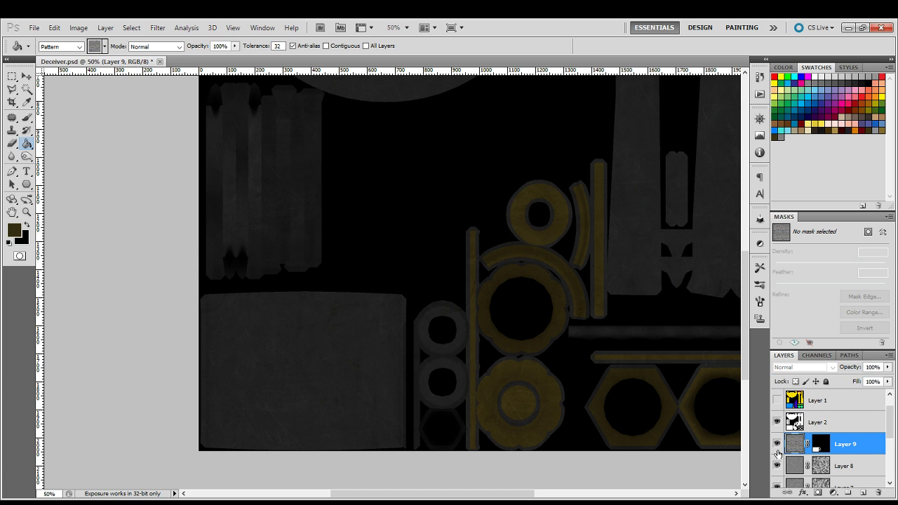
Duplicate the wood-filled Layer 9 with its mask, hide the copy, and delete the original layer.
key("ctrl+j")
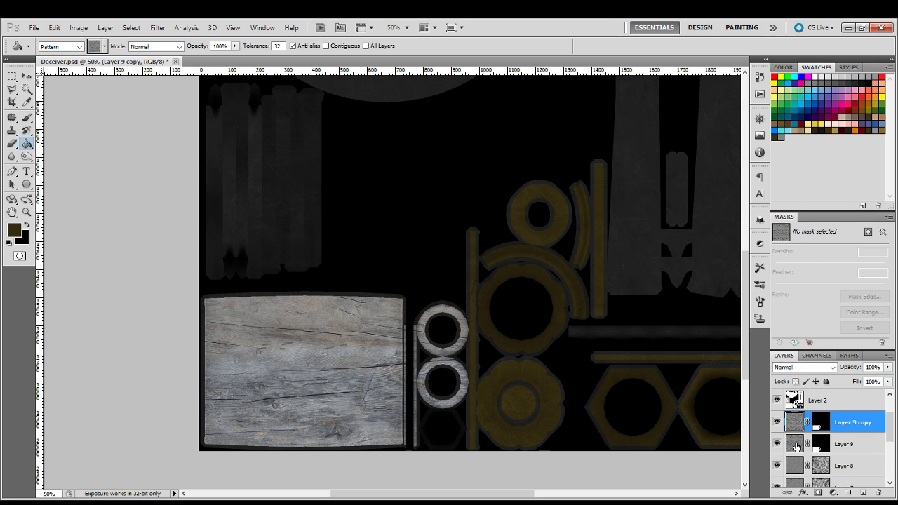
left_click(797, 447)
left_click(776, 422)
key("ctrl+a")
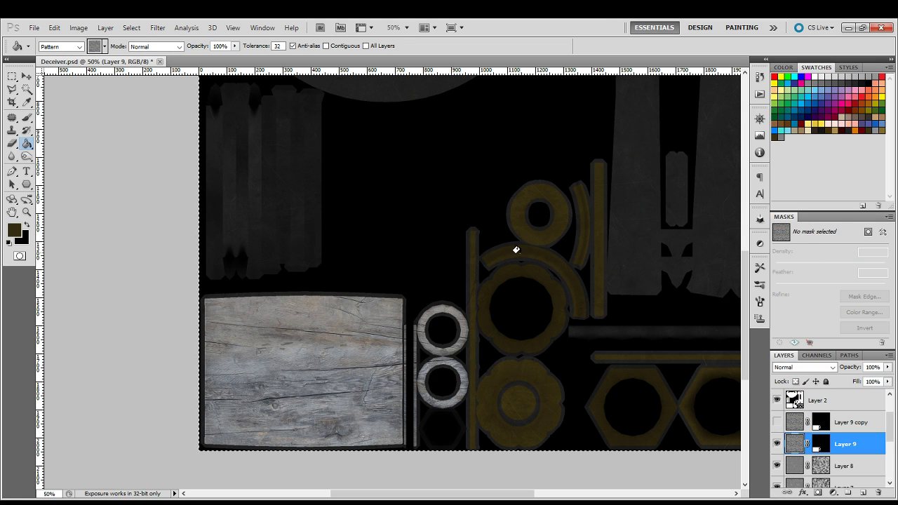
key("Delete")
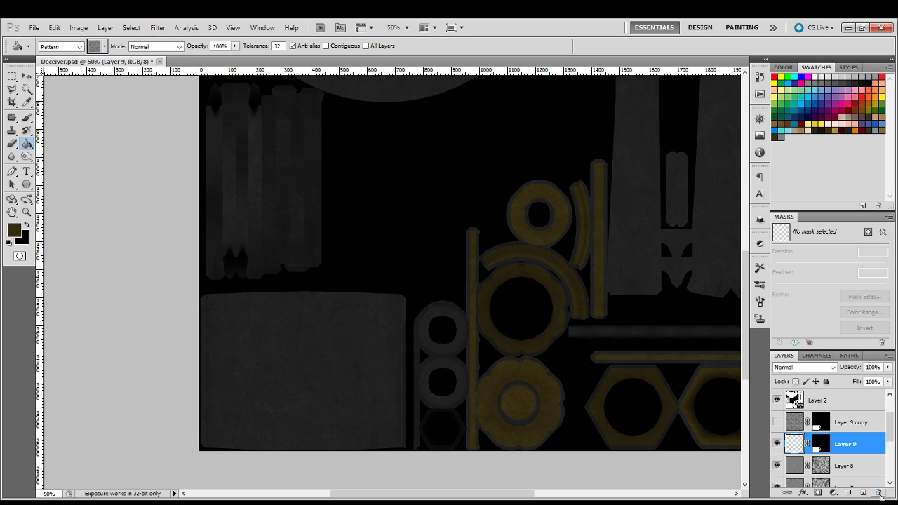
left_click(879, 494)
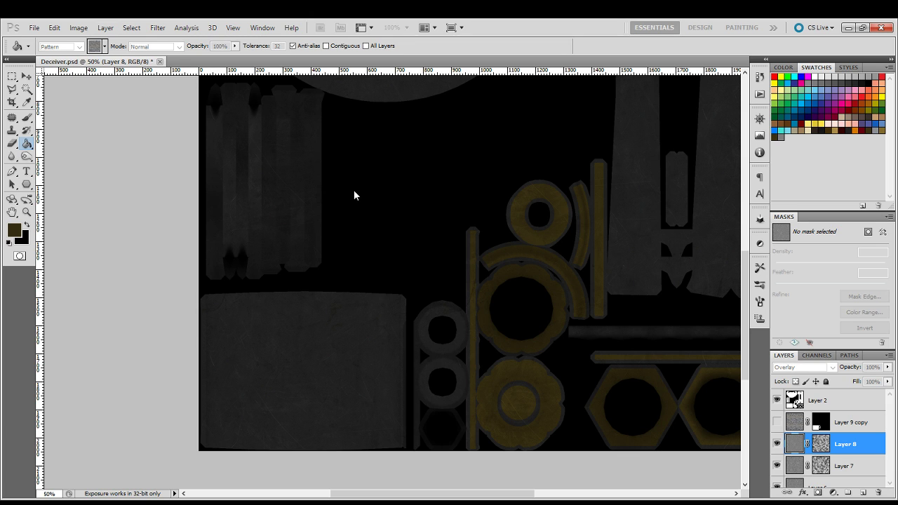
Add a solid colour fill layer in dark brown above Layer 8.
key("Return")
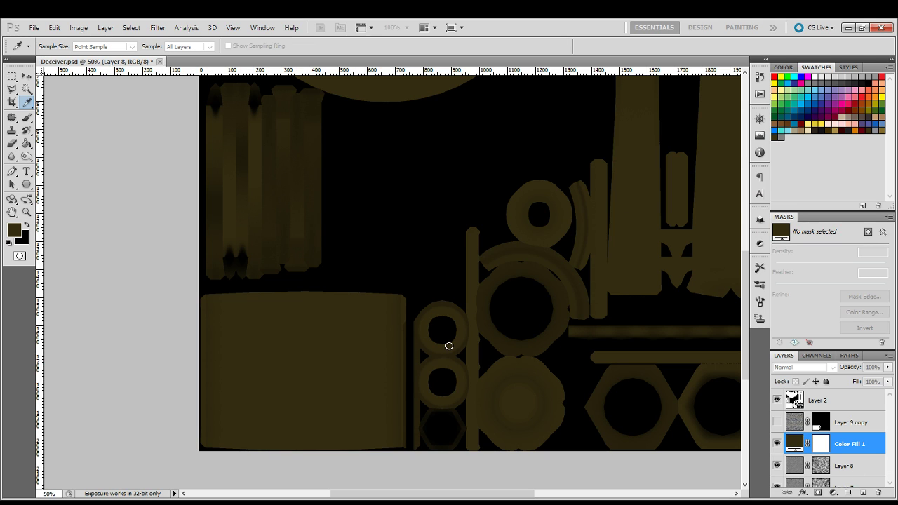
left_click(628, 368)
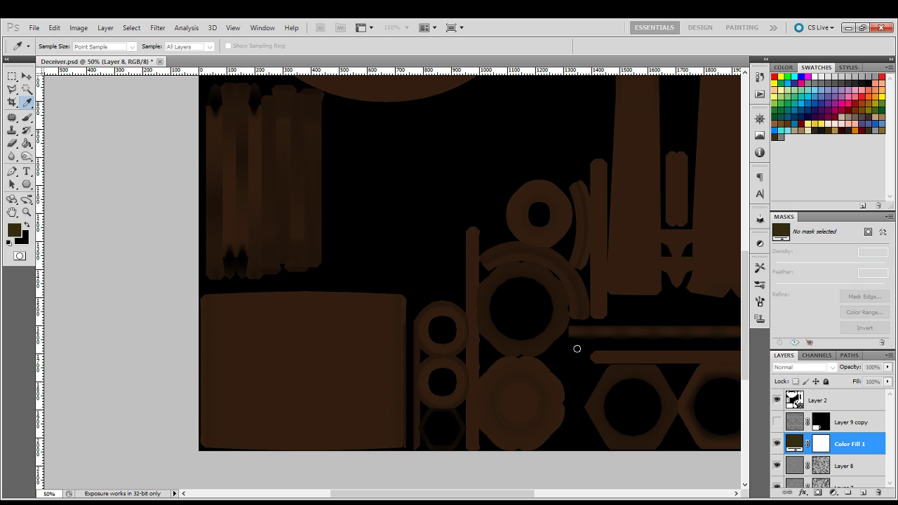
left_click(529, 347)
left_click(542, 353)
key("g")
Show Layer 9 copy again and restrict the mask of Color Fill 1 to the same wood areas.
left_click(777, 422)
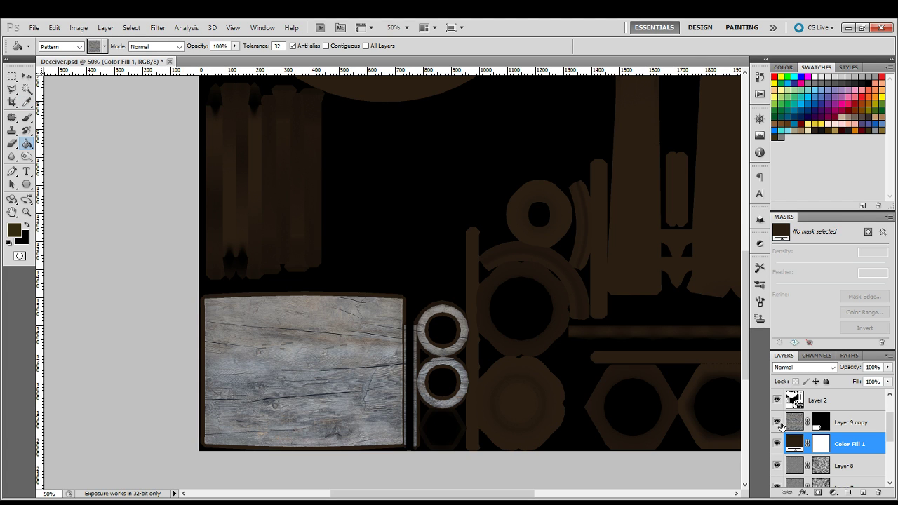
left_click(793, 427)
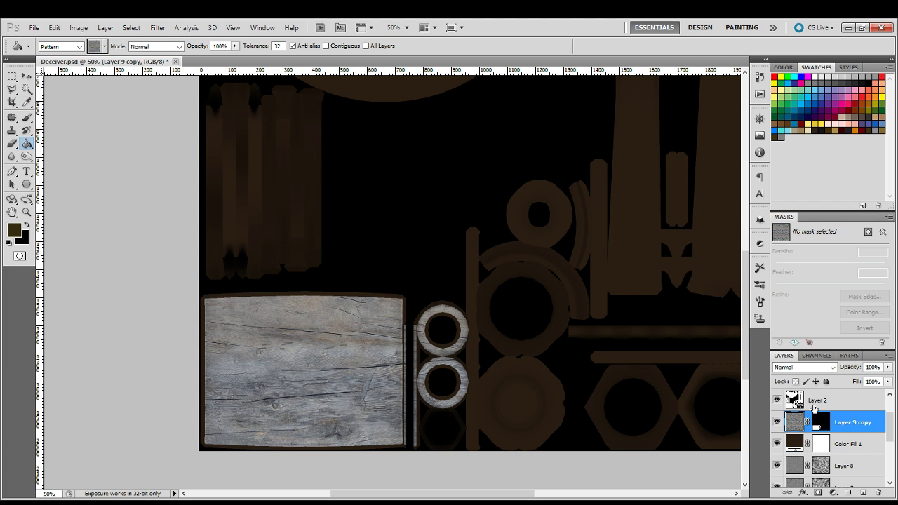
left_click(820, 445)
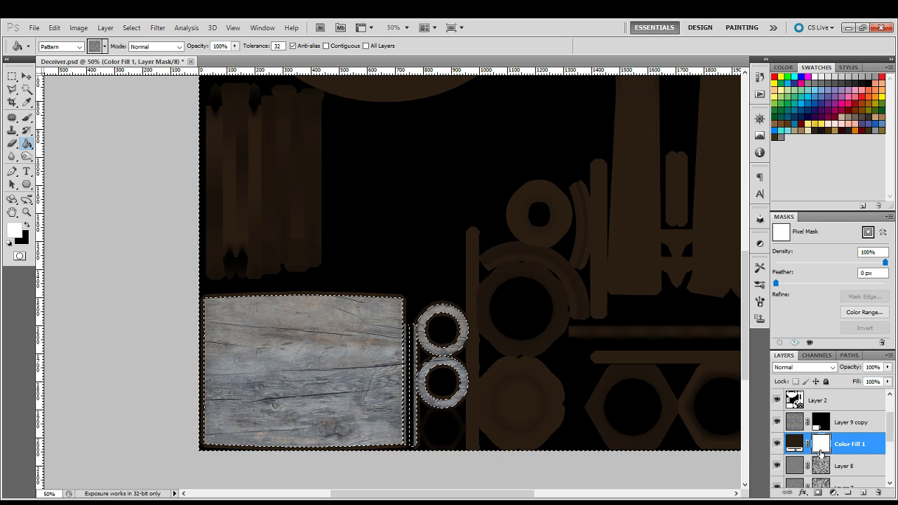
key("Delete")
key("ctrl+d")
Try the Overlay and Soft Light blend modes on Layer 9 copy and set it to Linear Light.
left_click(842, 421)
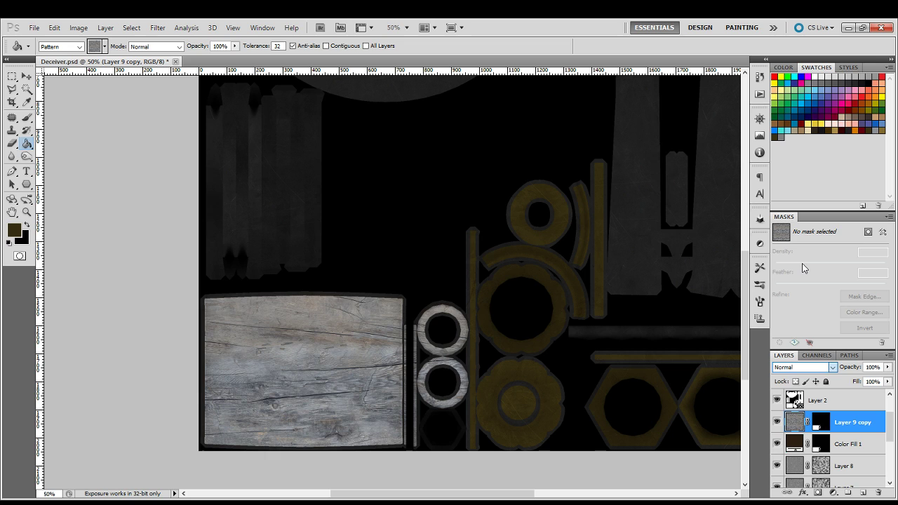
key("shift+alt+o")
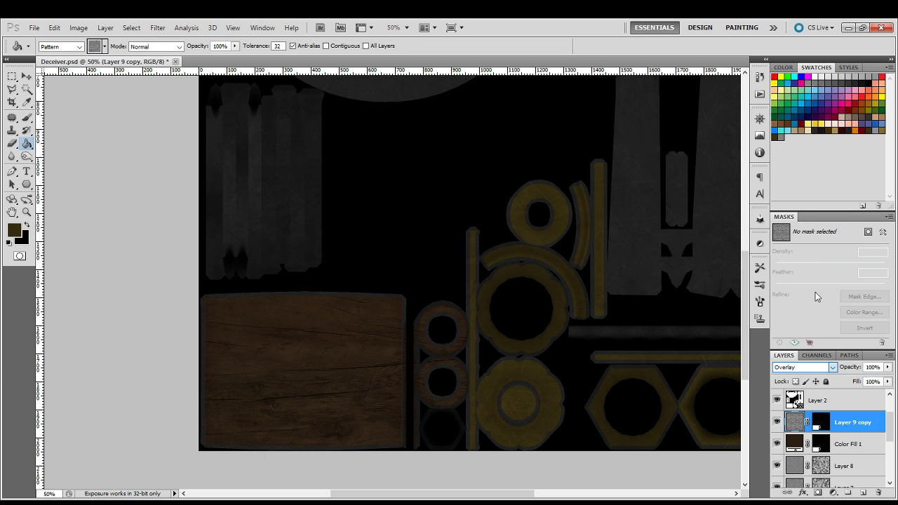
key("shift+alt+f")
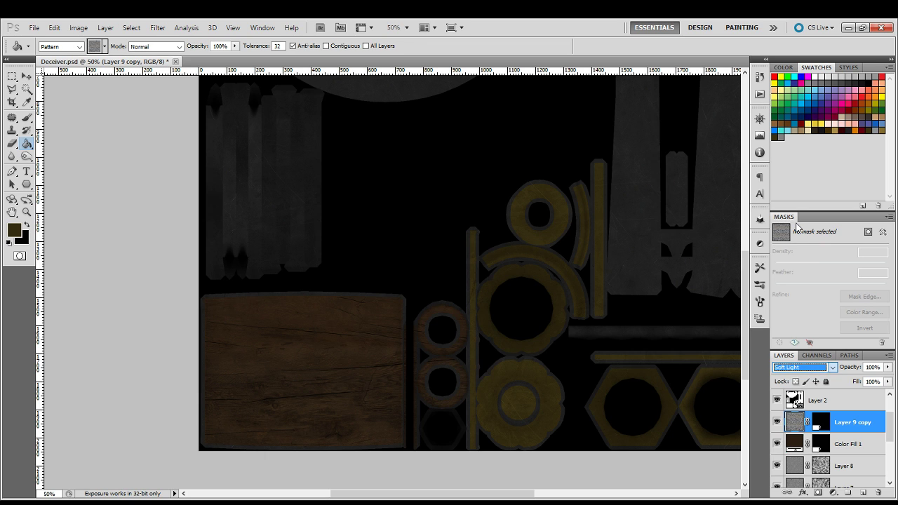
key("shift+alt+j")
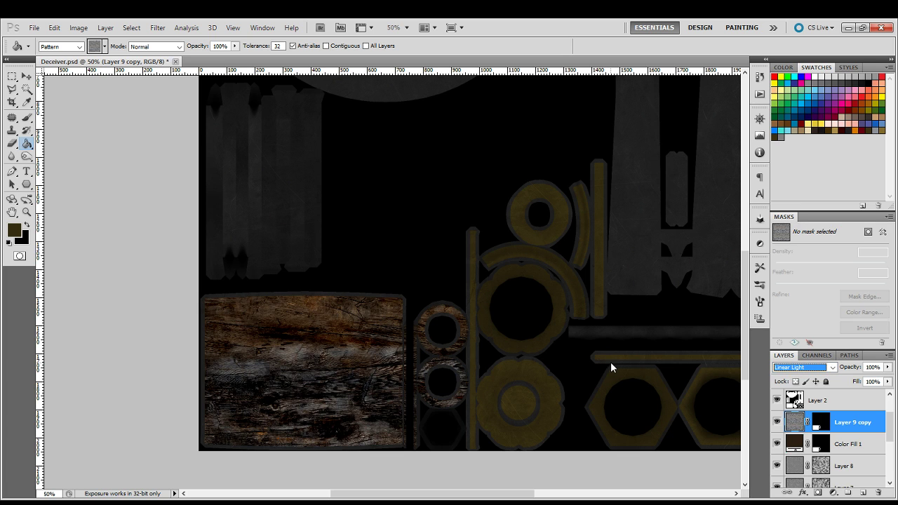
Reduce the fill of Layer 9 copy to 14% and refill the whole layer with a different wood pattern.
left_click(849, 382)
type("50")
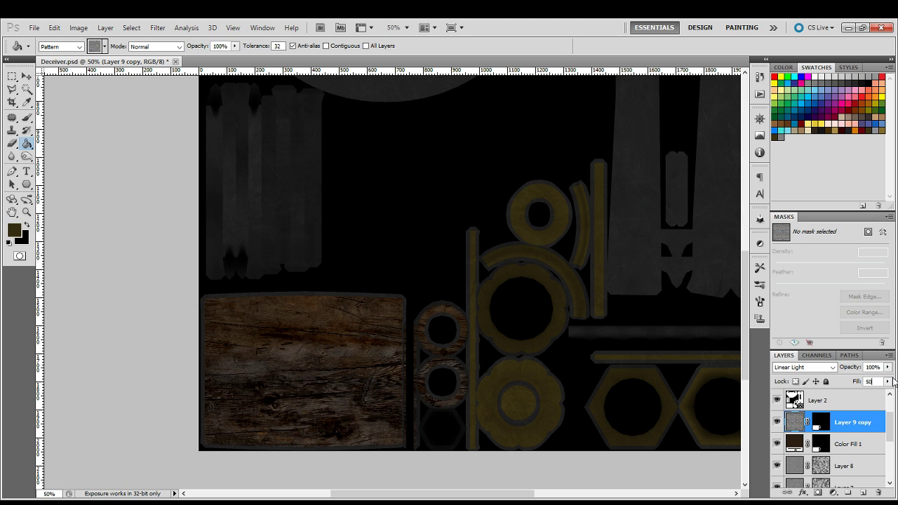
left_click_drag(894, 381, 842, 393)
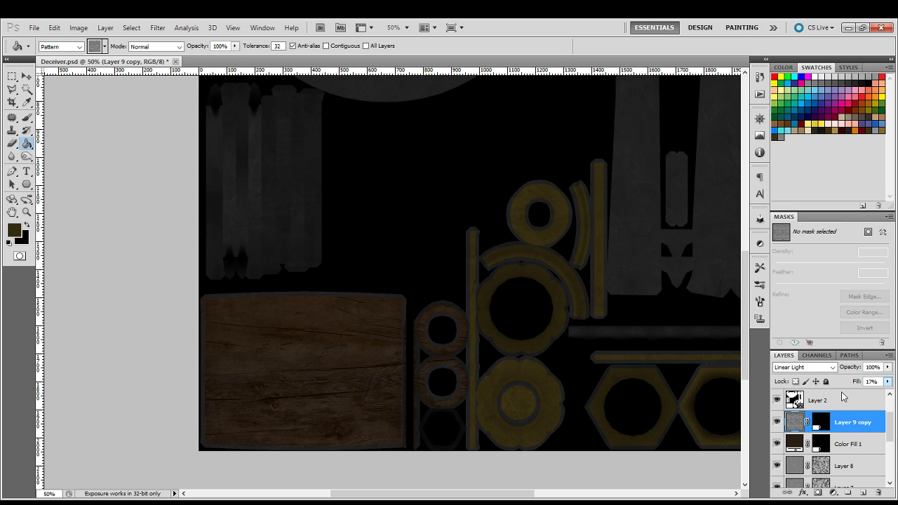
left_click_drag(843, 397, 841, 396)
left_click_drag(842, 397, 838, 394)
left_click(799, 367)
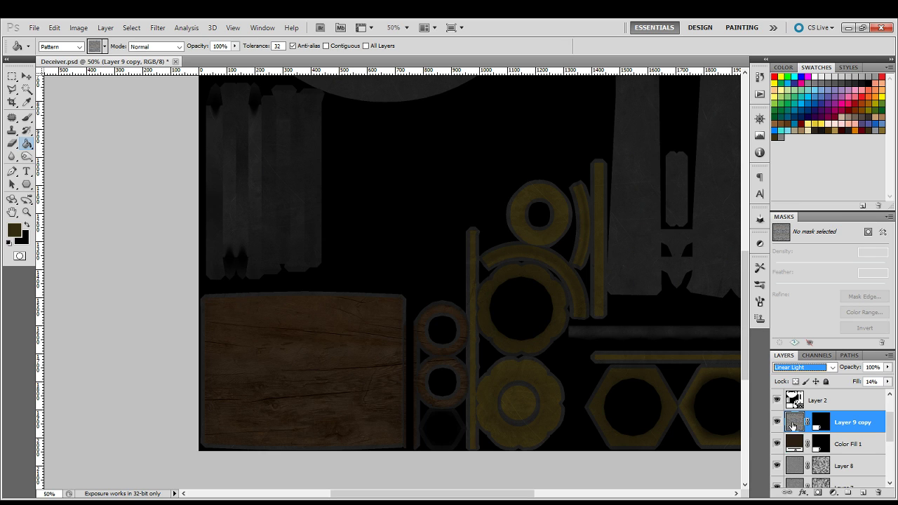
left_click(793, 425, "ctrl")
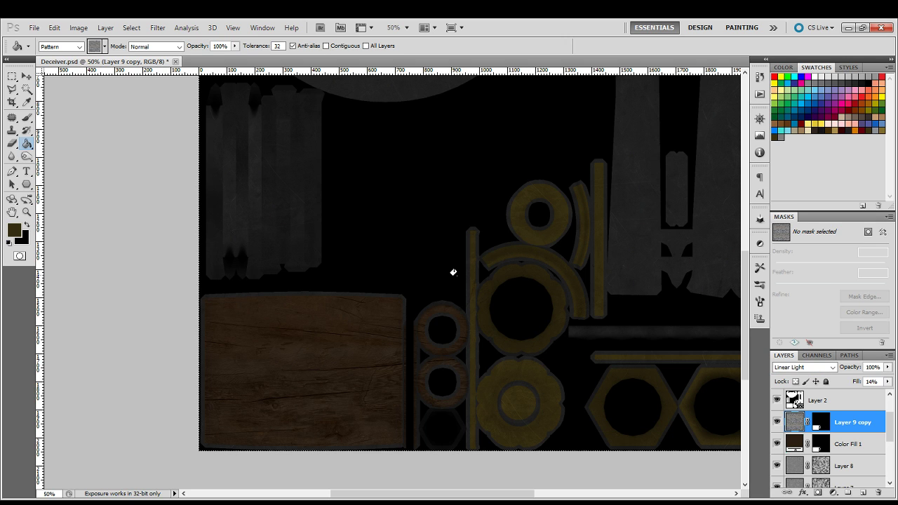
left_click(453, 272)
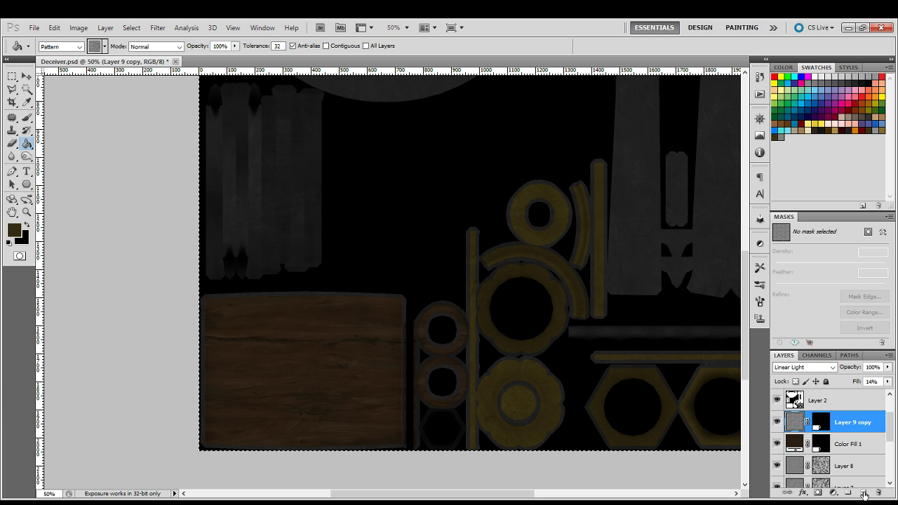
Add a new layer above Layer 9 copy, fill it with the grey wood pattern and mask it to the same wood areas.
left_click(863, 493)
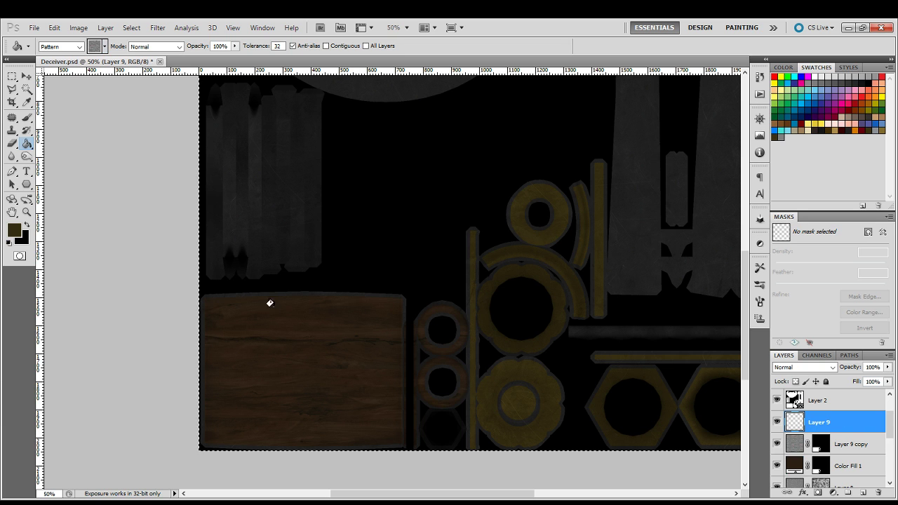
left_click(280, 310)
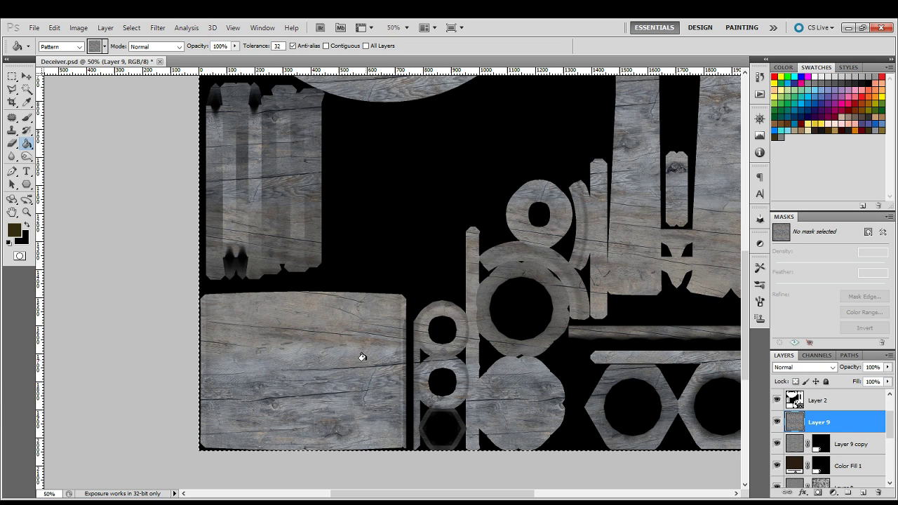
left_click(821, 444, "ctrl")
left_click(817, 493)
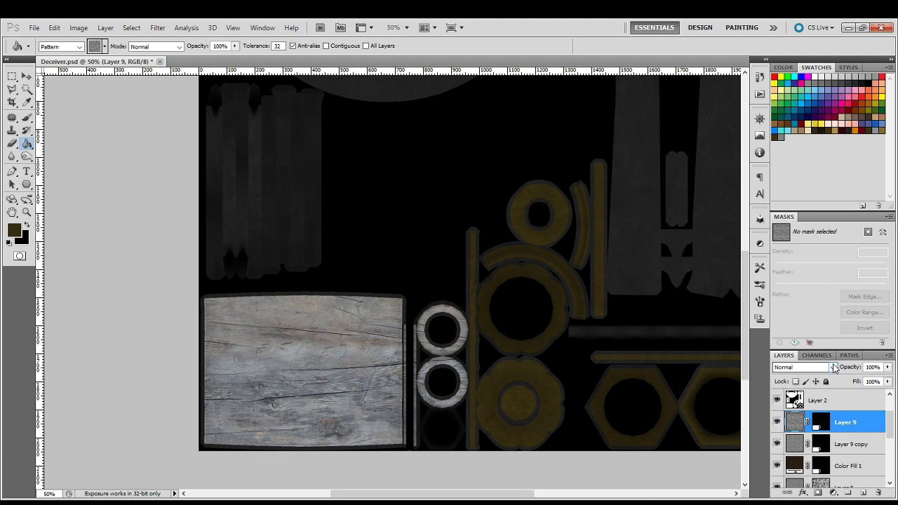
Try Hard Light on the new Layer 9, then set its blend mode to Overlay and its fill to 60%.
scroll(834, 369, "down", 14)
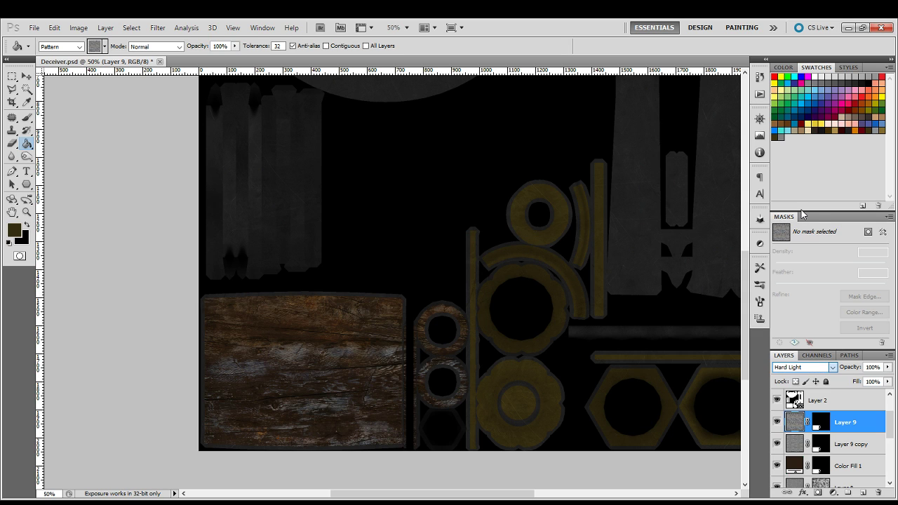
key("Up")
key("Up")
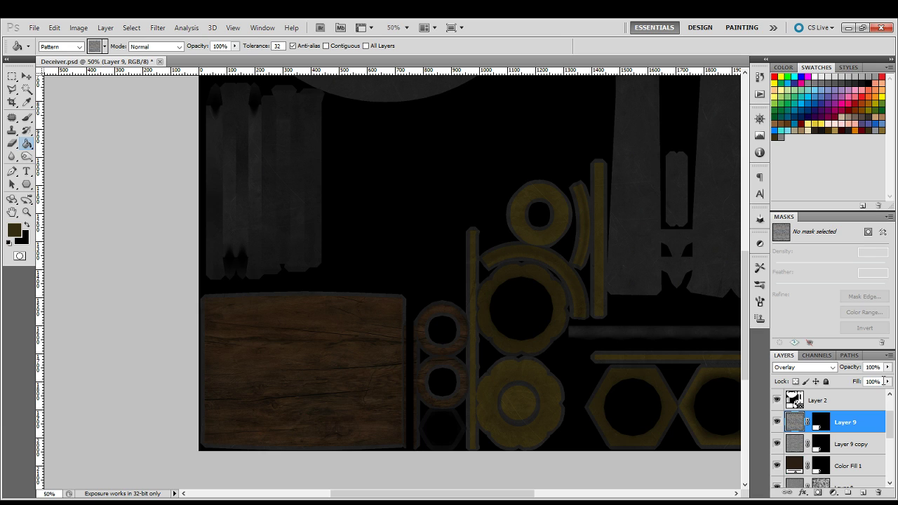
left_click_drag(887, 381, 865, 398)
Examine the wood panel at 100% zoom and hide Layer 9 to compare its effect.
key("z")
left_click(301, 358)
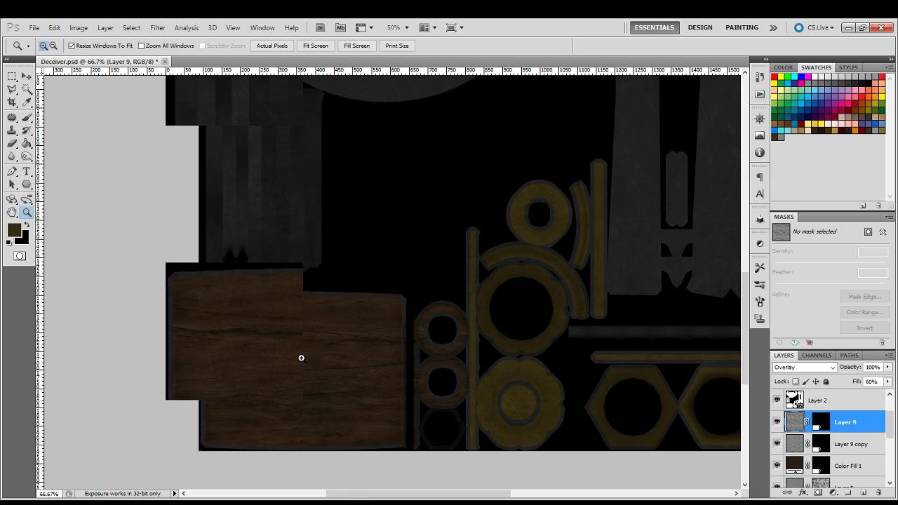
left_click(301, 358)
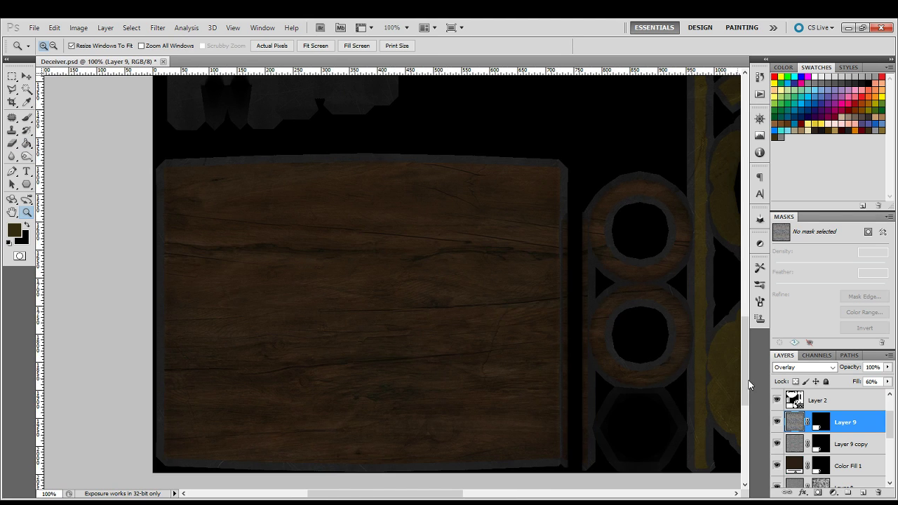
left_click(776, 422)
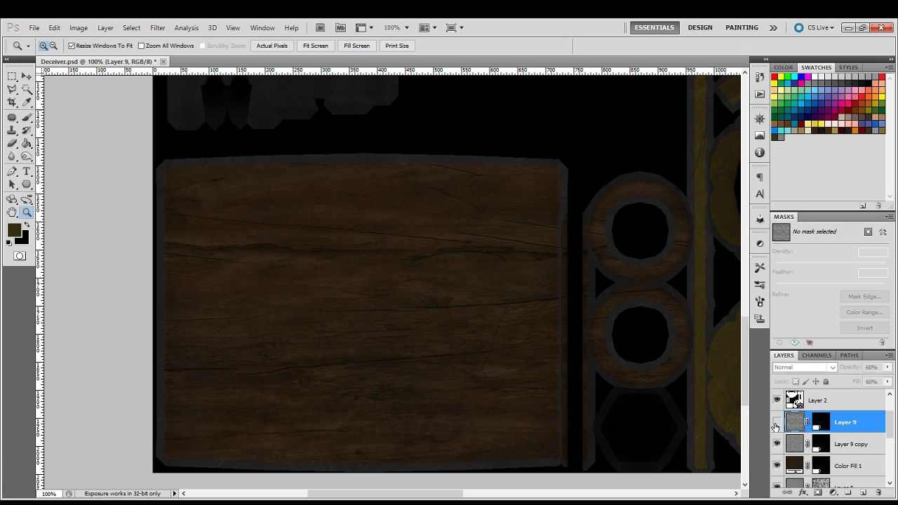
Make Layer 9 visible again and check the wood areas within the whole texture.
left_click(776, 423)
scroll(491, 337, "right", 1)
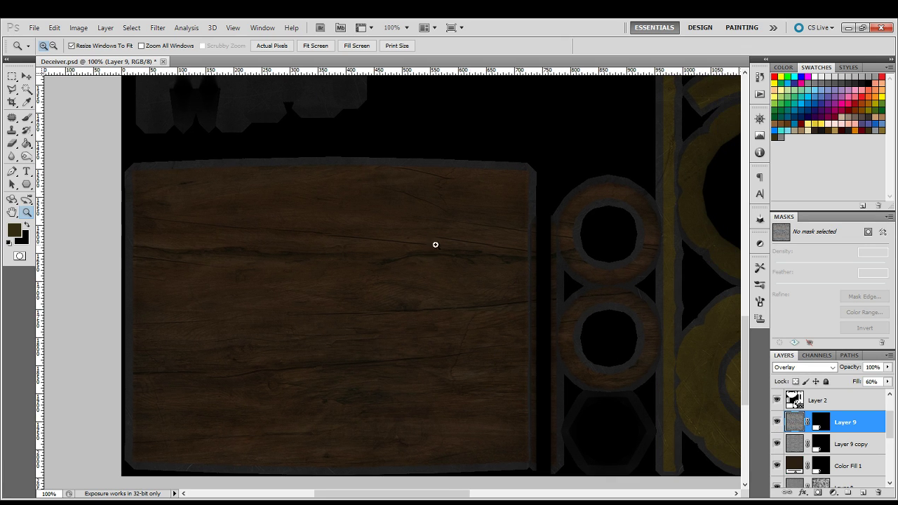
left_click(436, 262, "alt")
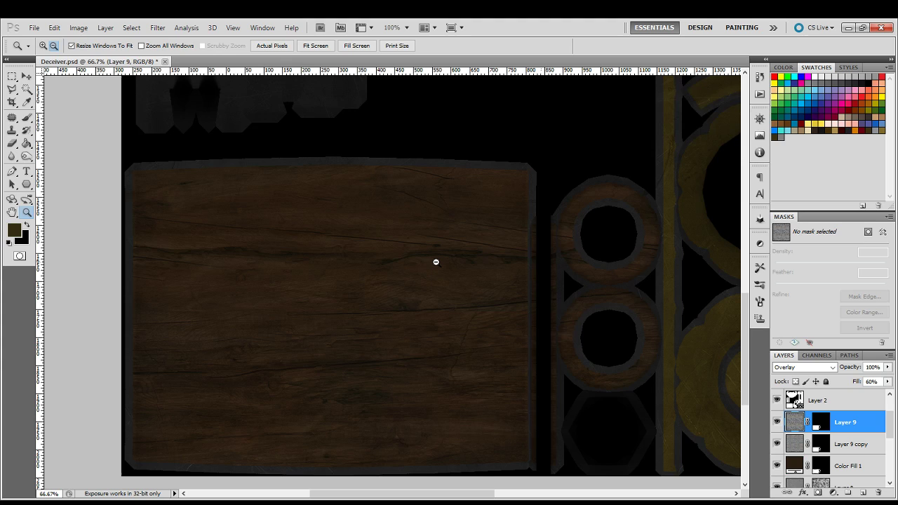
left_click(436, 262)
key("ctrl+0")
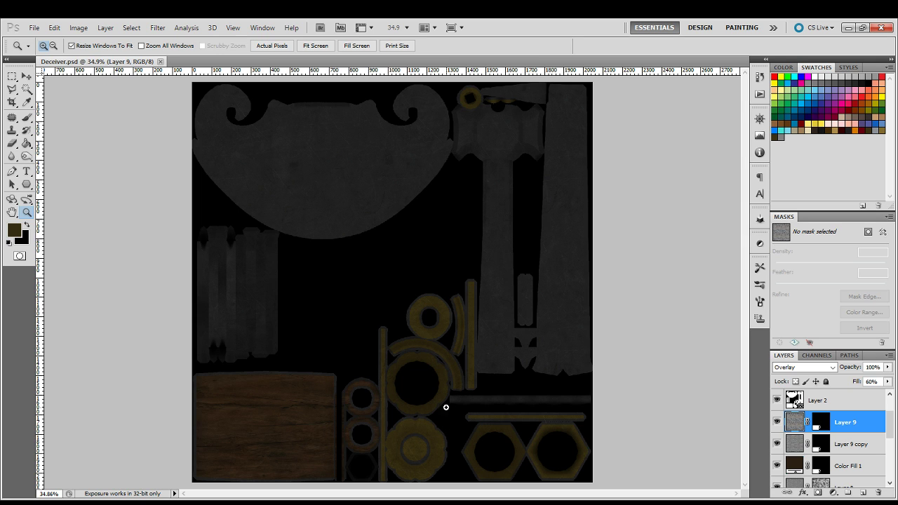
Add a new empty layer directly above Layer 9 for painting on the large metal blade.
left_click(423, 324)
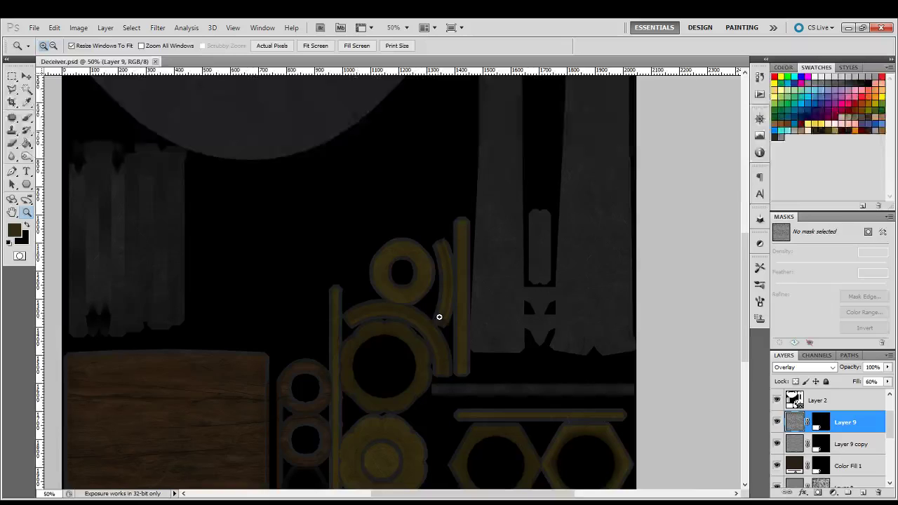
left_click(439, 317)
left_click_drag(484, 208, 376, 484)
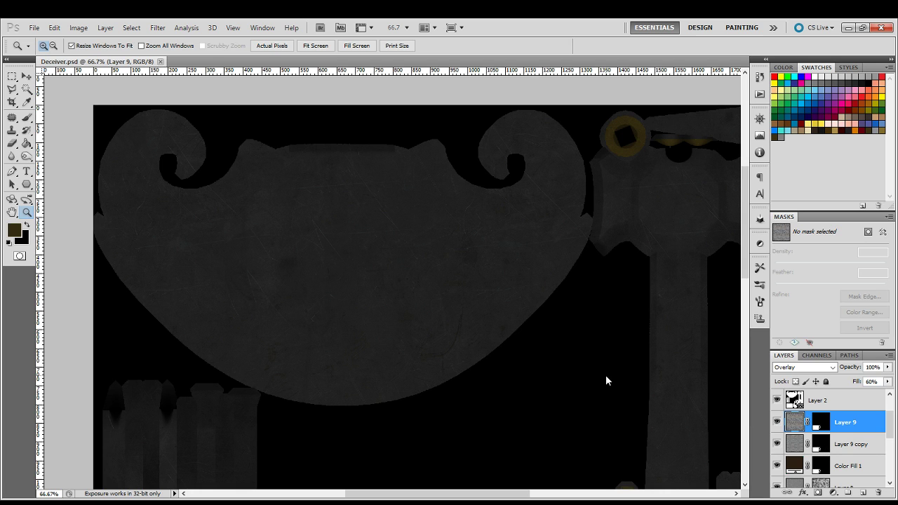
left_click_drag(599, 400, 526, 439)
left_click(864, 493)
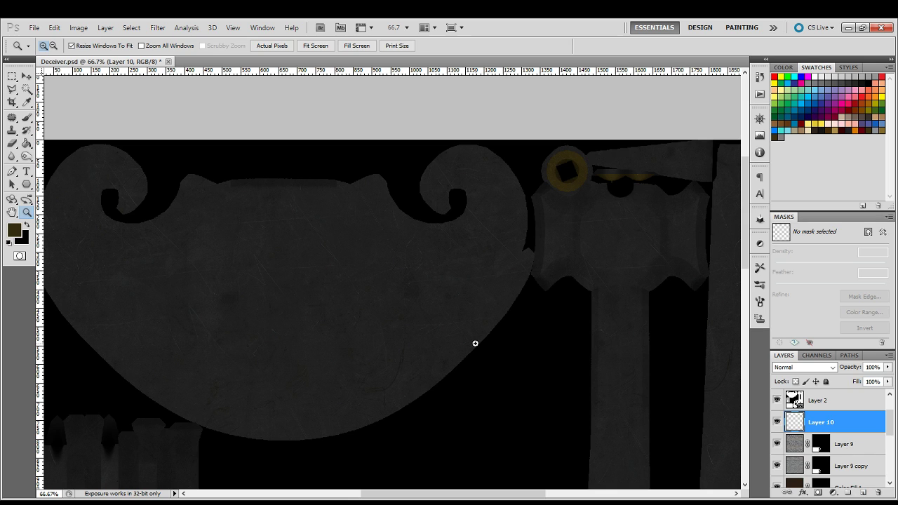
Set up the Brush with a 6 px tip and white as the foreground colour over black.
key("b")
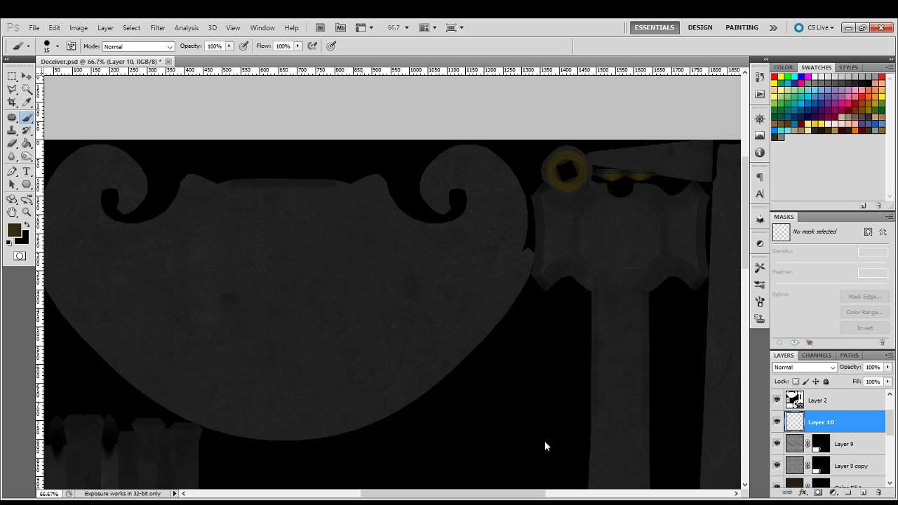
key("bracketleft")
key("bracketleft")
key("bracketleft")
key("bracketleft")
key("bracketleft")
key("z")
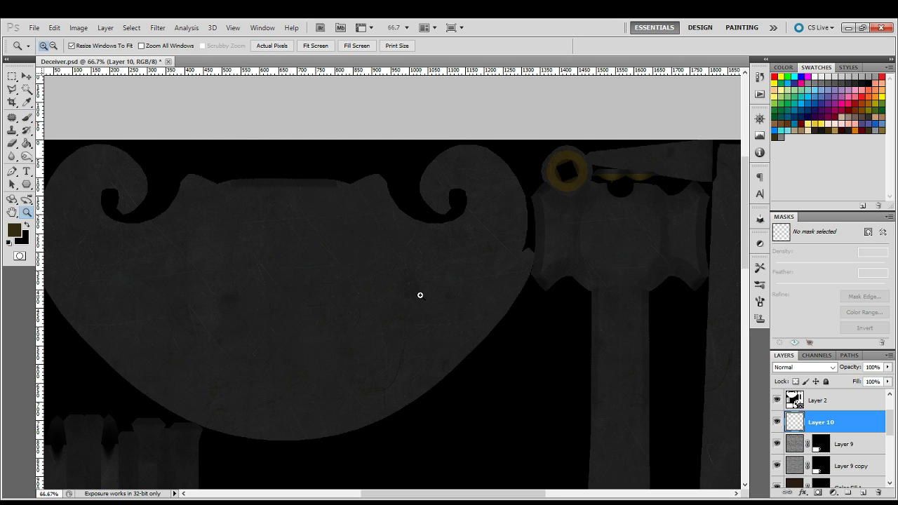
left_click(419, 295)
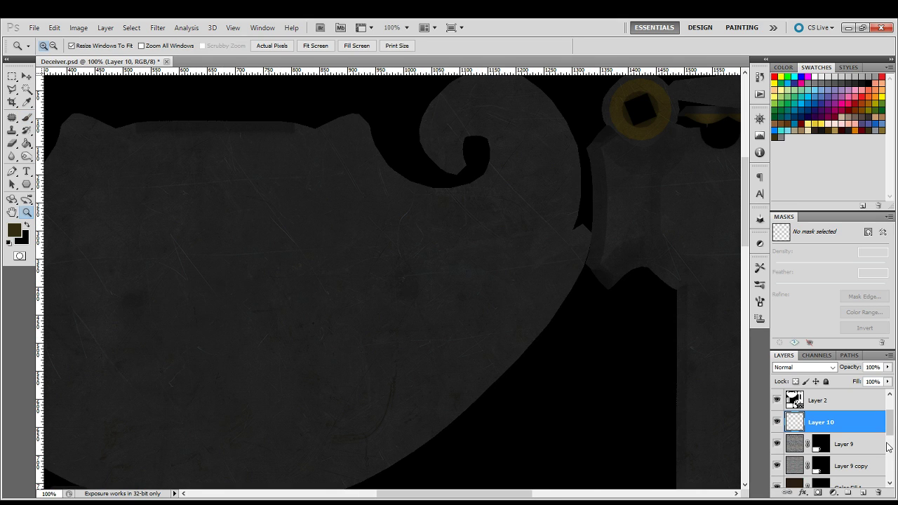
scroll(888, 447, "up", 2)
key("b")
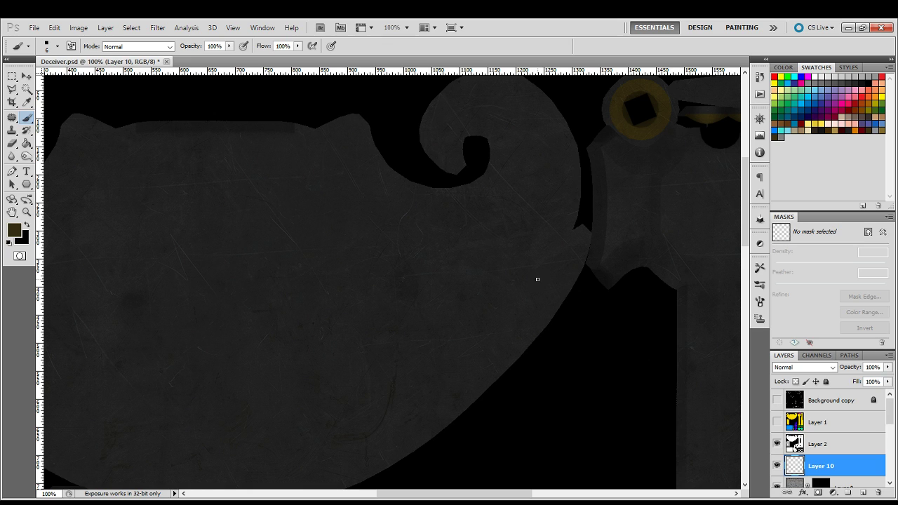
key("d")
key("x")
Try a white diagonal test stroke across the blade on Layer 10 and undo it.
left_click_drag(481, 235, 389, 341)
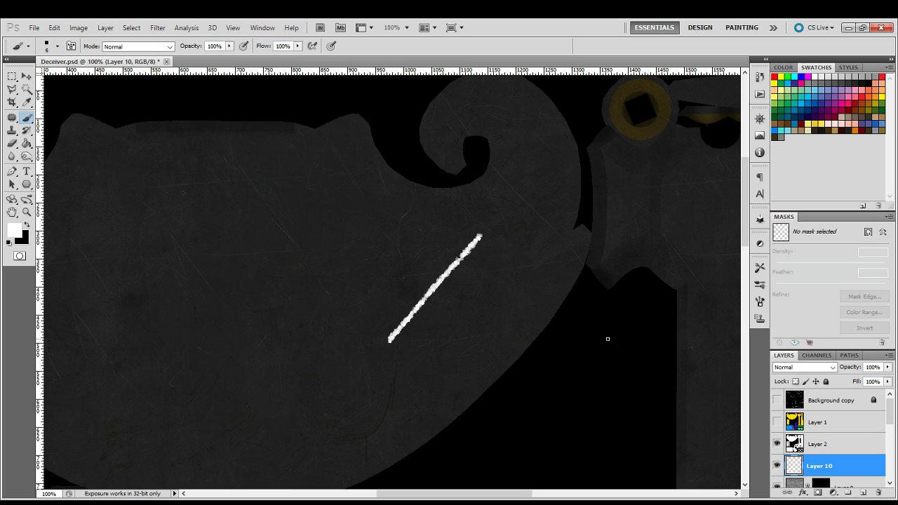
key("ctrl+z")
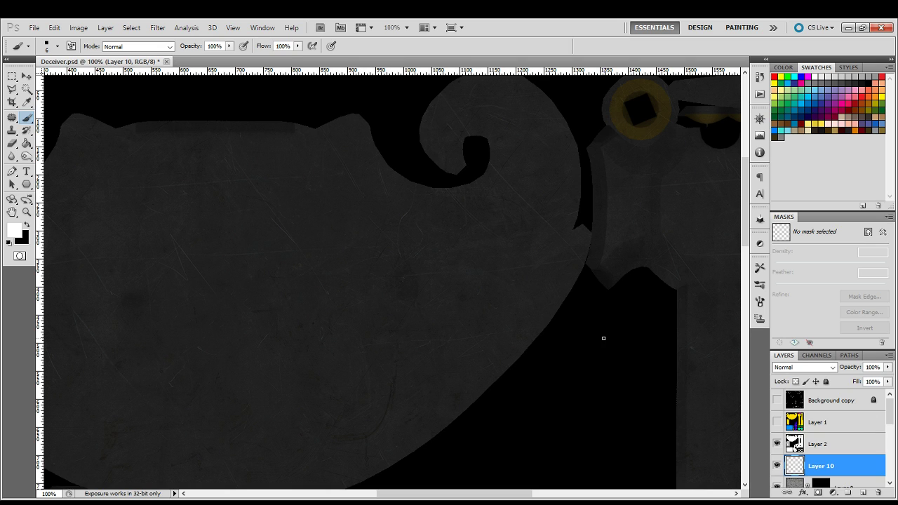
key("ctrl+z")
key("ctrl+z")
Show the Background copy wireframe as an edge guide and reduce the brush size to 4 px.
left_click(777, 399)
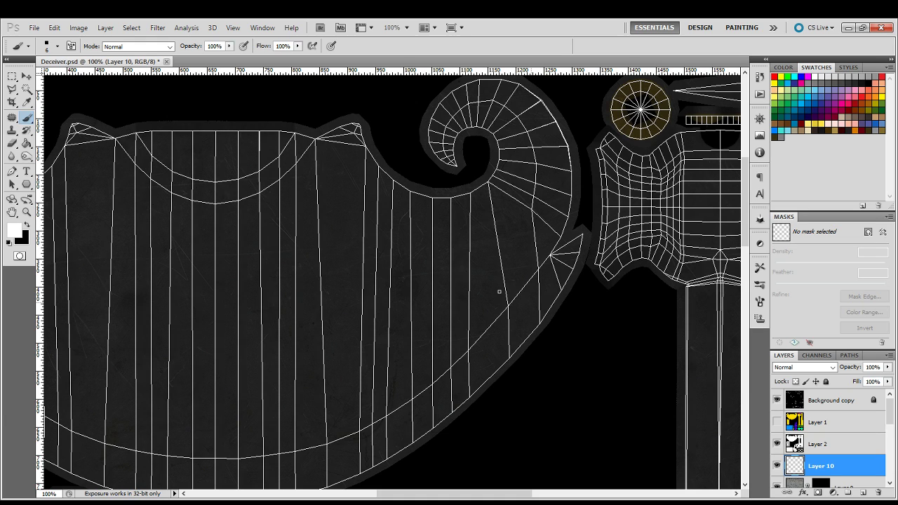
mouse_move(570, 317)
left_mouse_down()
mouse_move(515, 313)
mouse_move(466, 360)
left_mouse_up()
key("bracketleft")
key("bracketleft")
key("bracketleft")
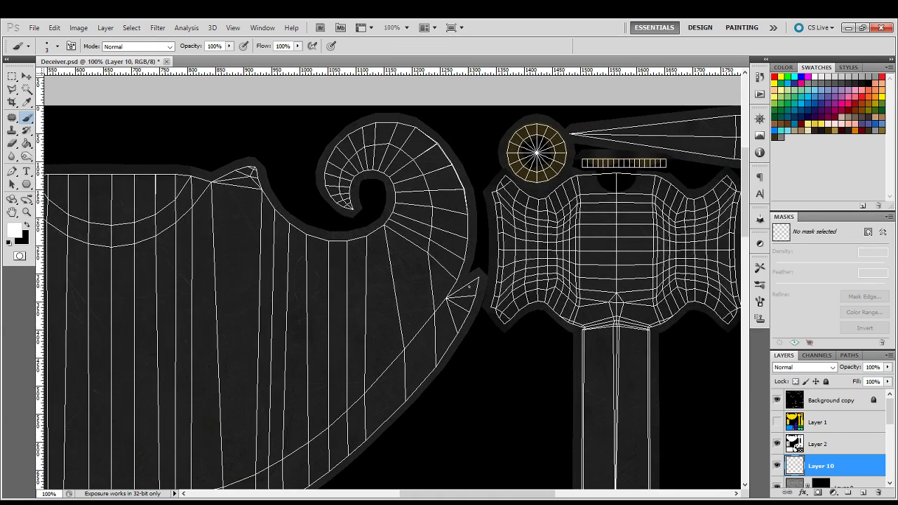
left_click(469, 287)
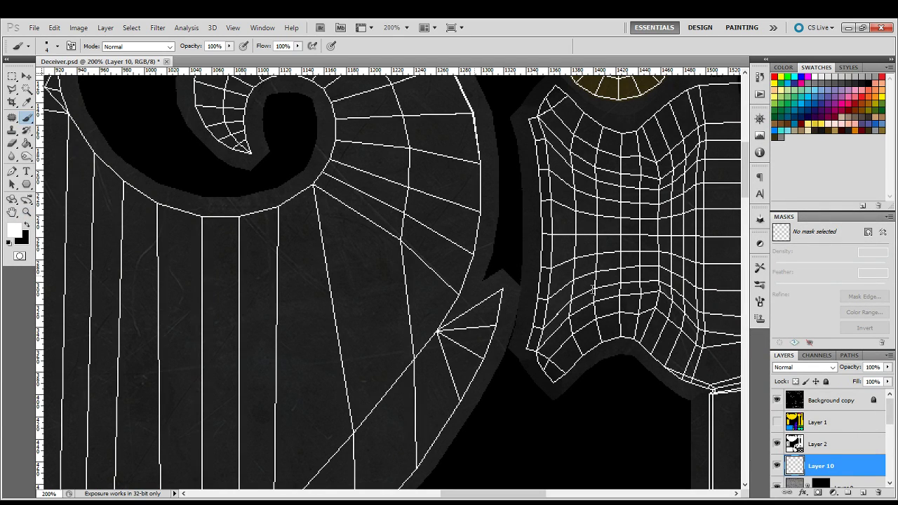
key("bracketright")
key("bracketleft")
Paint a white line on Layer 10 along the outer side of the blade's right scroll, starting at the small spike.
left_click_drag(438, 326, 454, 303)
scroll(453, 303, "up", 3)
mouse_move(452, 177)
left_mouse_down()
mouse_move(477, 226)
mouse_move(482, 263)
left_mouse_up()
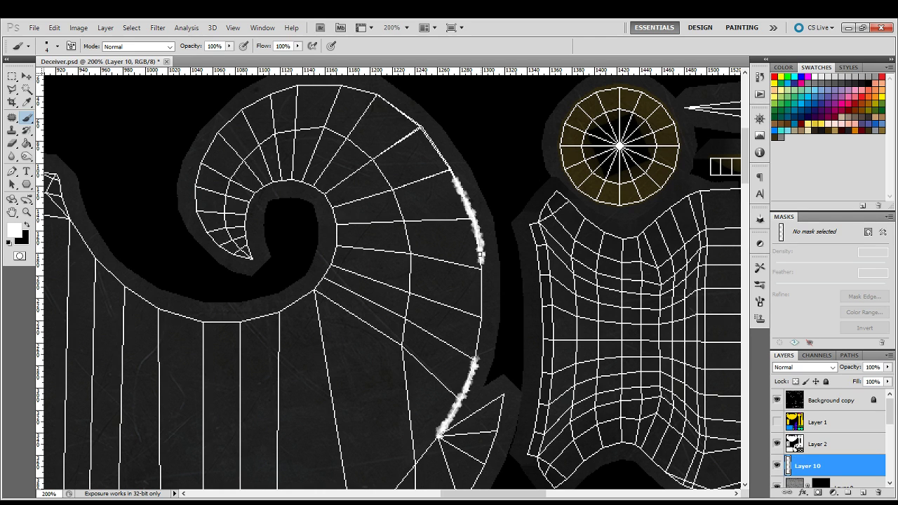
left_click_drag(482, 252, 492, 256)
mouse_move(488, 298)
left_mouse_down()
mouse_move(490, 340)
mouse_move(463, 415)
left_mouse_up()
left_click_drag(468, 252, 511, 325)
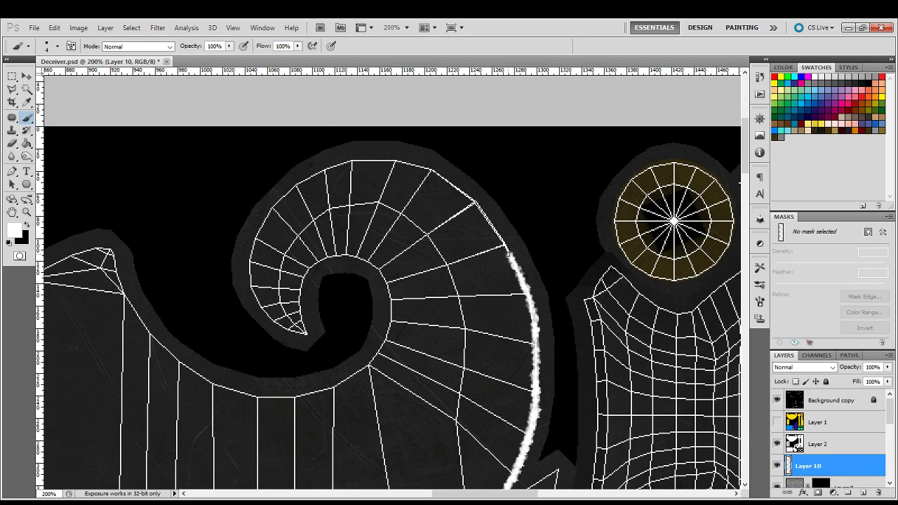
Continue the white line over the top of the right scroll and around to its pointed tip, following the wireframe.
mouse_move(508, 255)
left_mouse_down()
mouse_move(486, 219)
mouse_move(480, 261)
mouse_move(469, 259)
left_mouse_up()
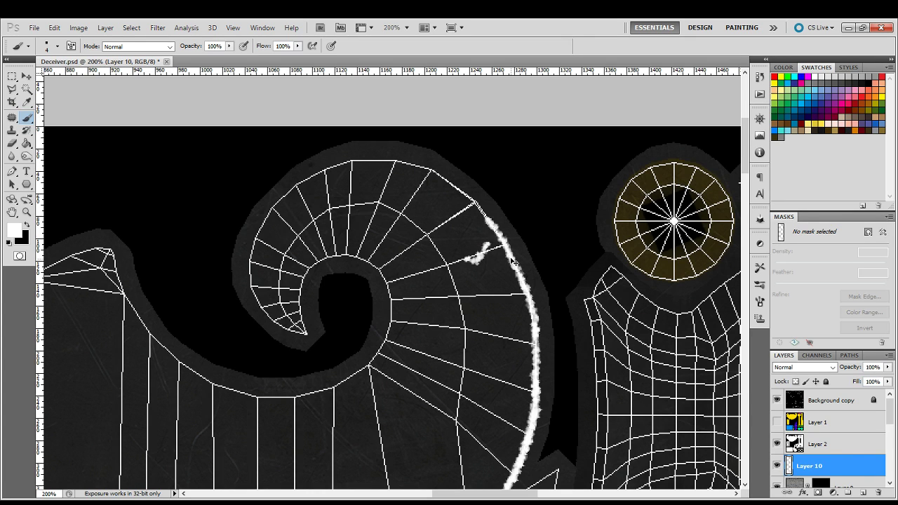
key("ctrl+z")
mouse_move(487, 221)
left_mouse_down()
mouse_move(430, 169)
mouse_move(381, 160)
mouse_move(330, 167)
mouse_move(272, 208)
left_mouse_up()
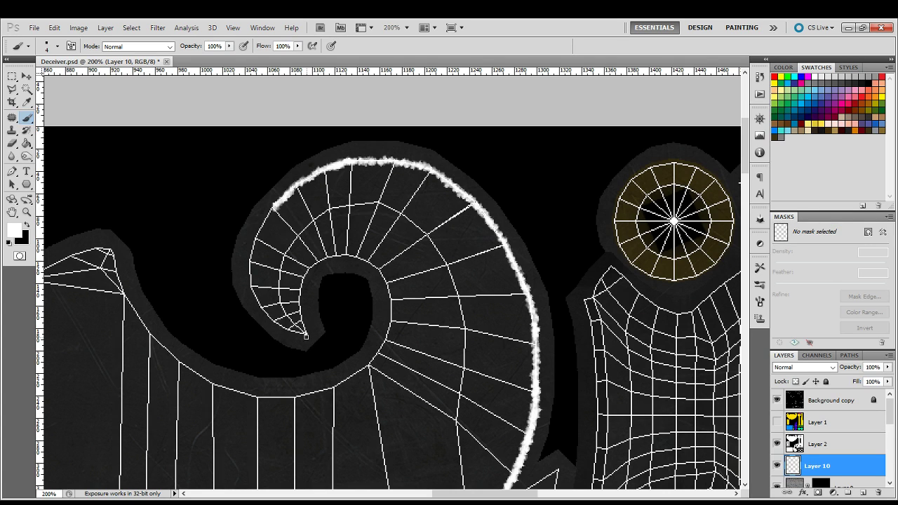
left_click(305, 334)
left_click_drag(306, 334, 247, 273)
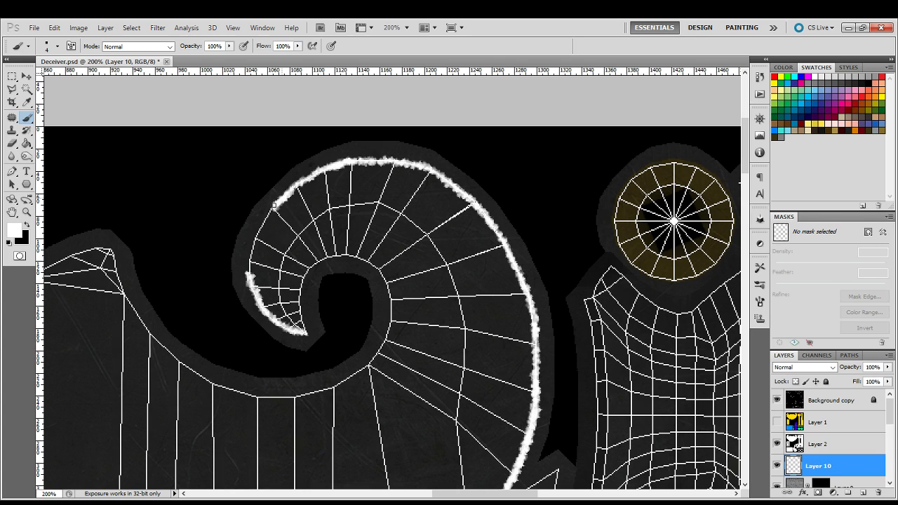
left_click_drag(274, 205, 248, 272)
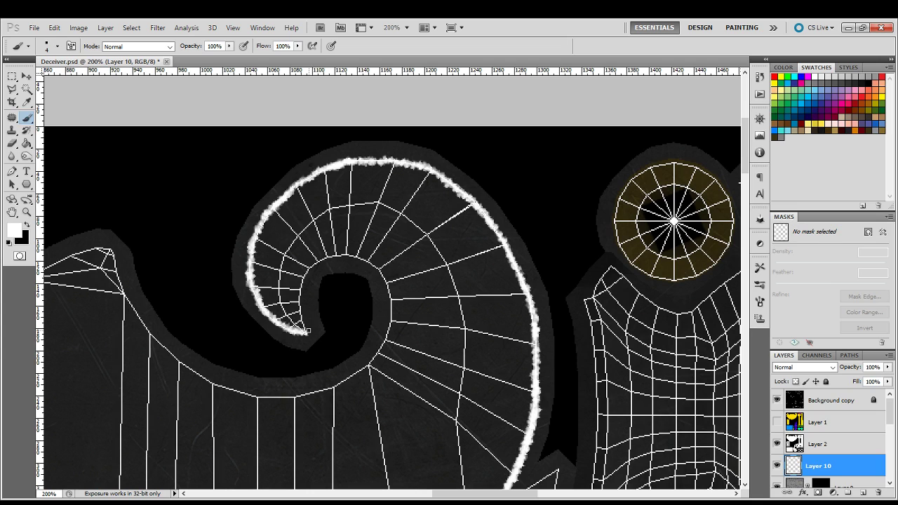
Paint the white line along the right scroll's inner curve and on along the blade's edge over the adjoining peak.
mouse_move(307, 334)
left_mouse_down()
mouse_move(316, 261)
mouse_move(358, 258)
mouse_move(392, 302)
mouse_move(388, 337)
mouse_move(368, 366)
left_mouse_up()
left_click_drag(368, 366, 424, 343)
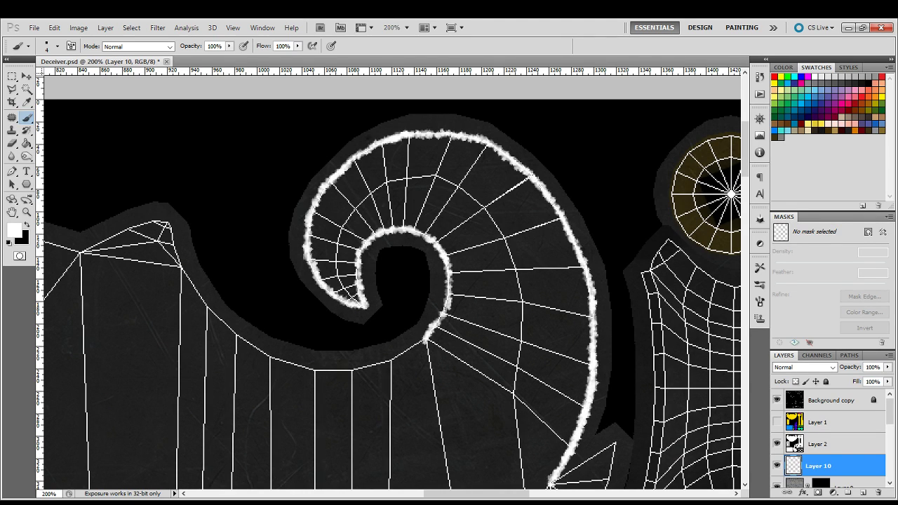
mouse_move(425, 341)
left_mouse_down()
mouse_move(388, 360)
mouse_move(331, 369)
mouse_move(399, 378)
mouse_move(363, 374)
mouse_move(281, 325)
mouse_move(242, 267)
mouse_move(425, 306)
left_mouse_up()
mouse_move(427, 275)
left_mouse_down()
mouse_move(372, 287)
mouse_move(424, 284)
left_mouse_up()
left_click_drag(411, 326, 495, 322)
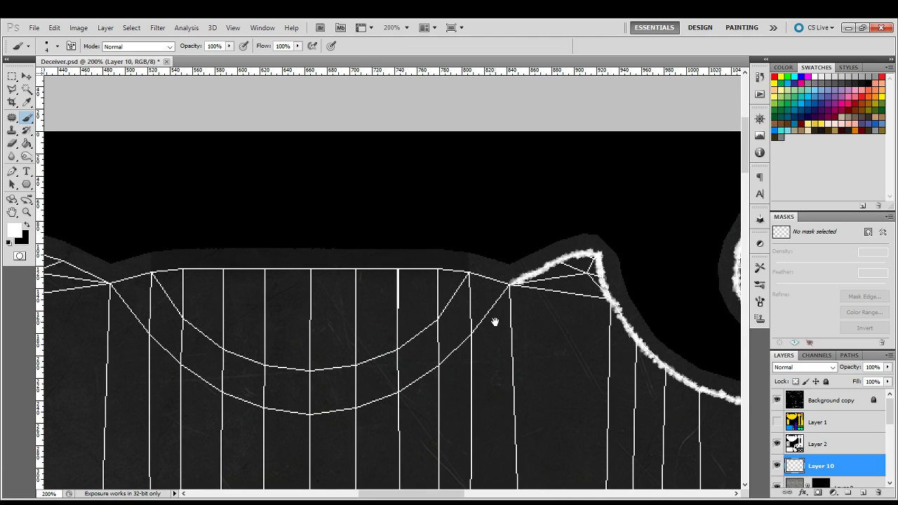
Outline the blade's straight upper edge in white between the notches beside the two peaks.
left_click_drag(379, 269, 494, 280)
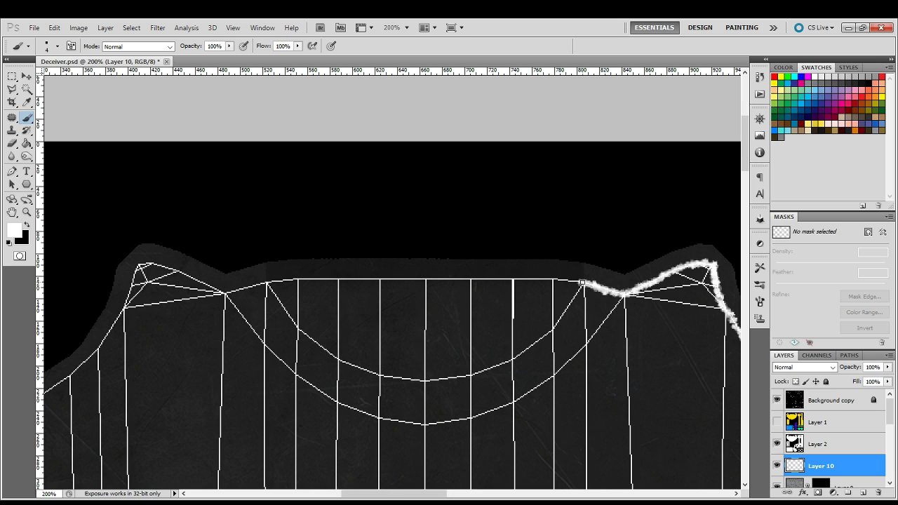
left_click(294, 279, "shift")
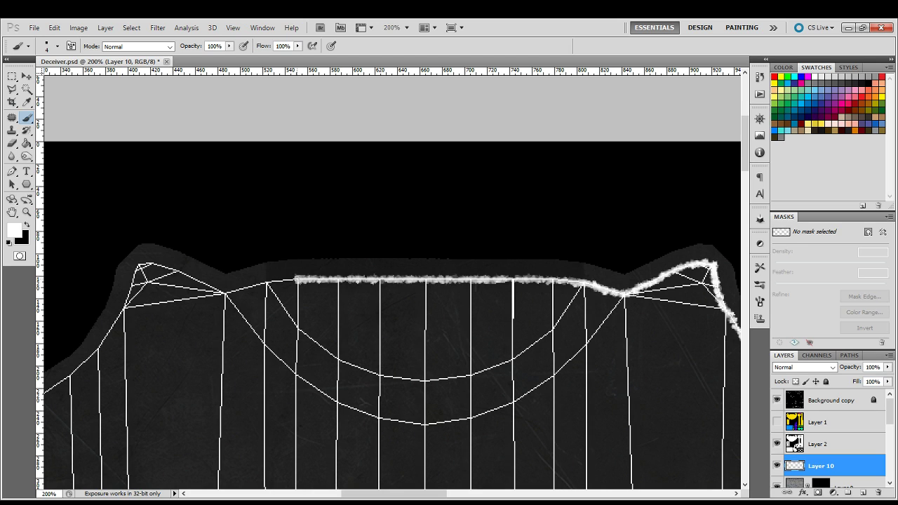
left_click(275, 280, "shift")
left_click(224, 293, "shift")
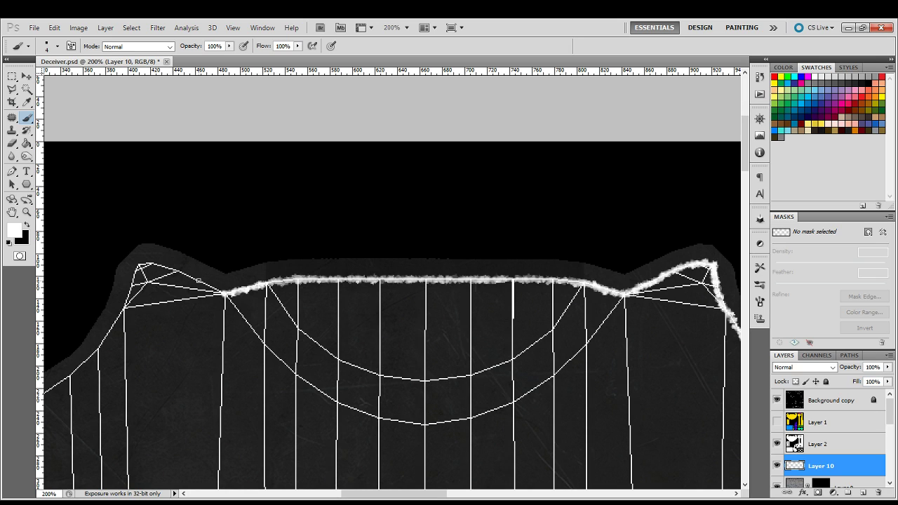
Outline the blade's left peak in white and extend the line down the curve towards the left scroll.
left_click(180, 271, "shift")
left_click(140, 264, "shift")
left_click_drag(139, 264, 124, 308)
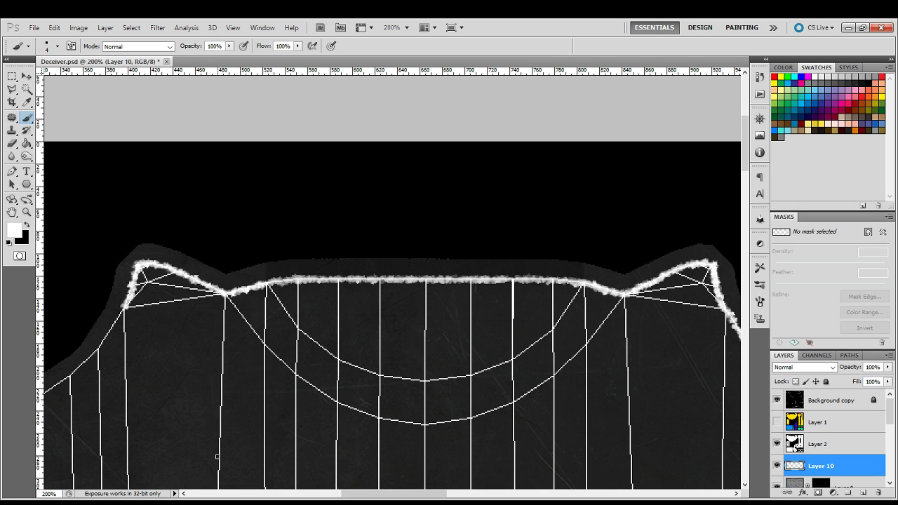
left_click_drag(218, 457, 566, 365)
mouse_move(470, 221)
left_mouse_down()
mouse_move(447, 264)
mouse_move(420, 286)
mouse_move(458, 286)
left_mouse_up()
left_click_drag(468, 214, 144, 226)
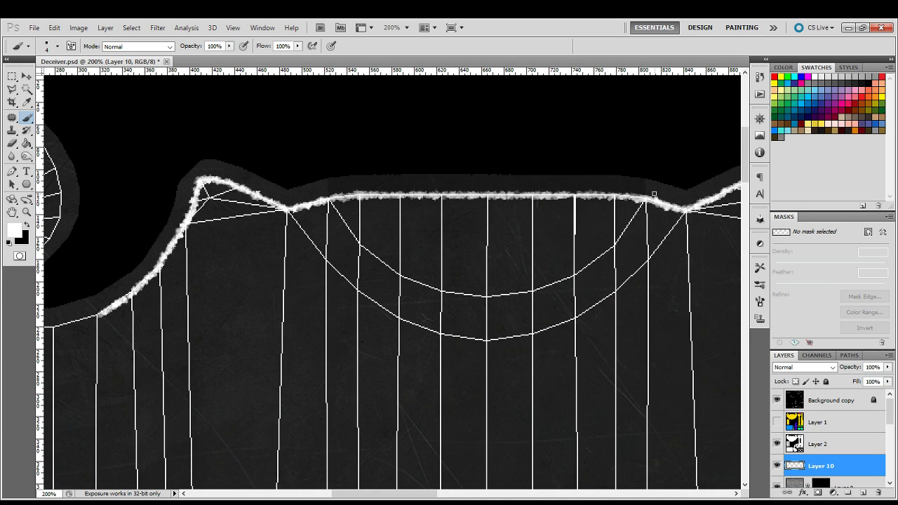
Paint a white line along the inner semicircular arc below the blade's straight upper edge.
mouse_move(654, 193)
left_mouse_down()
mouse_move(602, 258)
mouse_move(521, 293)
left_mouse_up()
left_click_drag(327, 199, 344, 222)
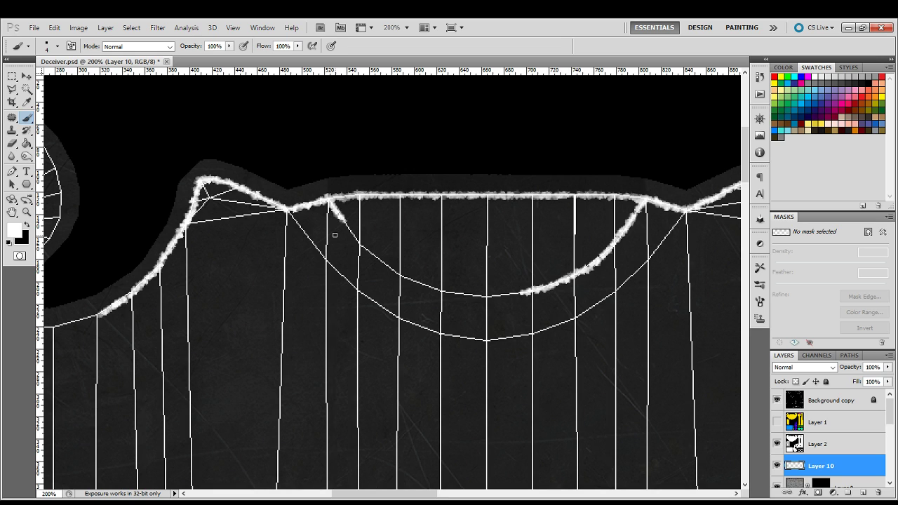
mouse_move(523, 293)
left_mouse_down()
mouse_move(458, 296)
mouse_move(406, 279)
mouse_move(348, 228)
mouse_move(340, 209)
left_mouse_up()
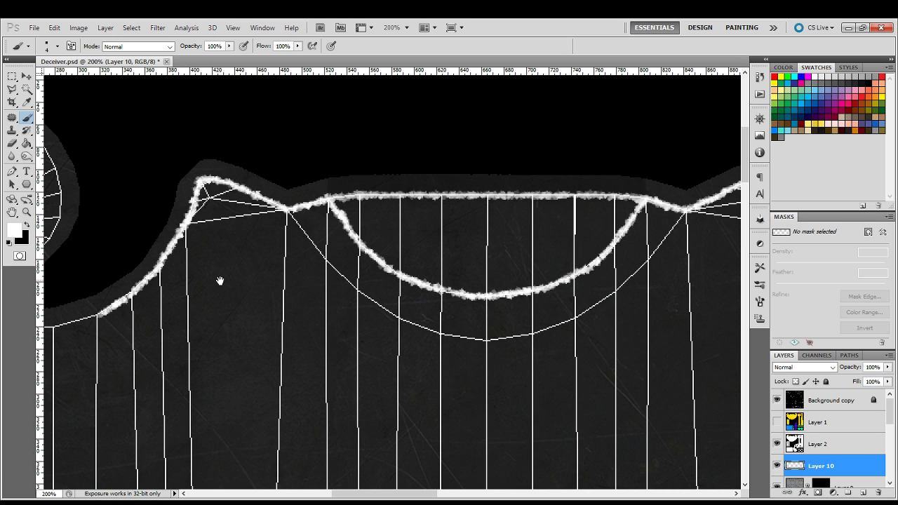
Paint the left scroll's inner curve in white from its tip and join it to the line below the left peak.
mouse_move(220, 280)
left_mouse_down()
mouse_move(590, 280)
mouse_move(649, 296)
left_mouse_up()
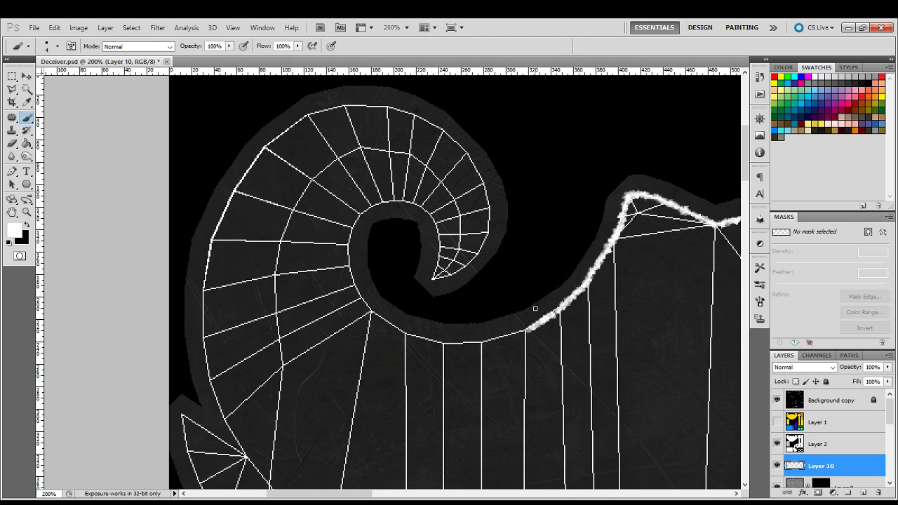
left_click_drag(430, 280, 438, 245)
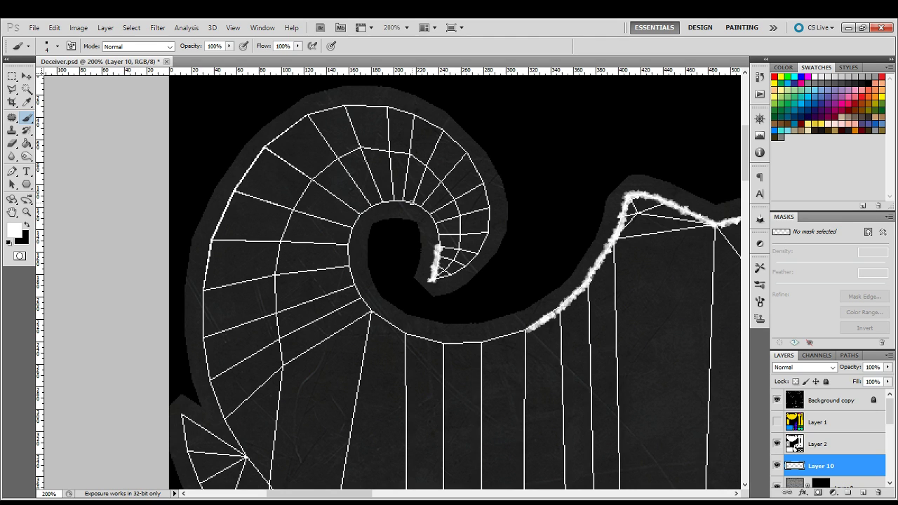
mouse_move(412, 202)
left_mouse_down()
mouse_move(436, 229)
mouse_move(438, 249)
left_mouse_up()
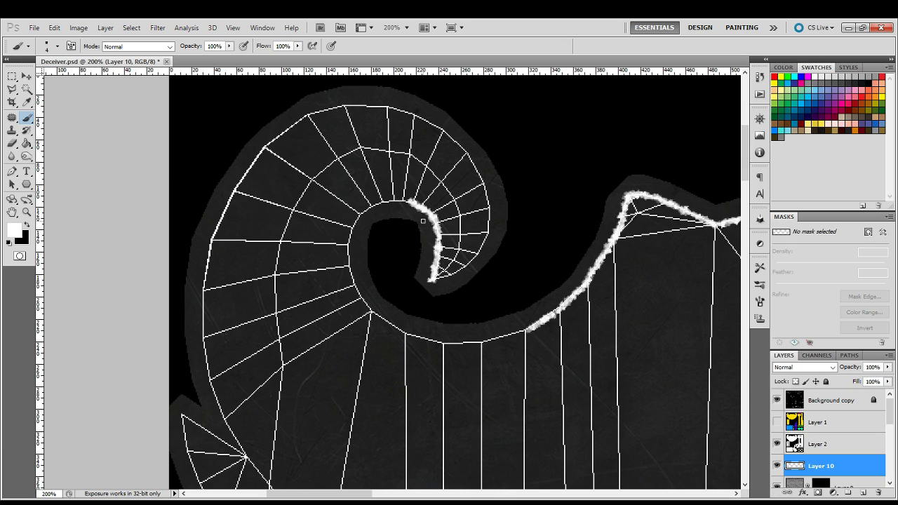
mouse_move(416, 203)
left_mouse_down()
mouse_move(401, 199)
mouse_move(348, 236)
left_mouse_up()
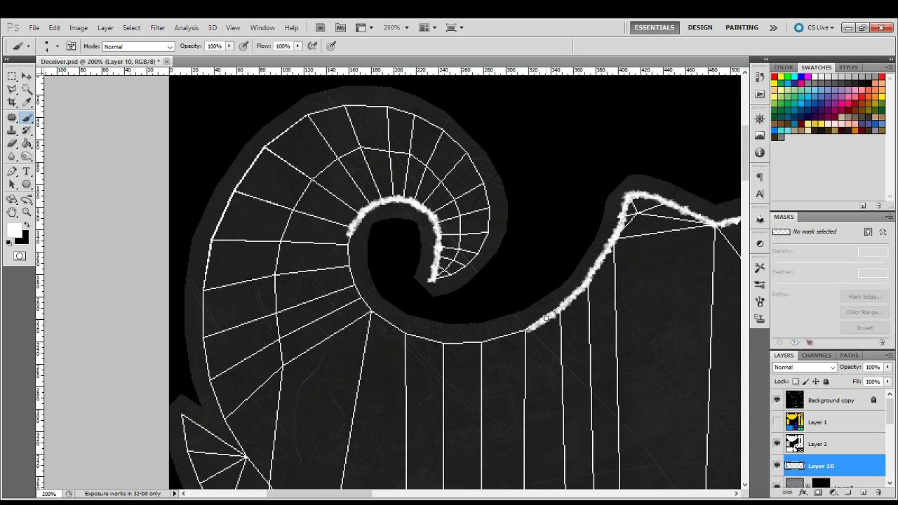
mouse_move(541, 321)
left_mouse_down()
mouse_move(431, 343)
mouse_move(406, 333)
mouse_move(365, 301)
mouse_move(349, 235)
left_mouse_up()
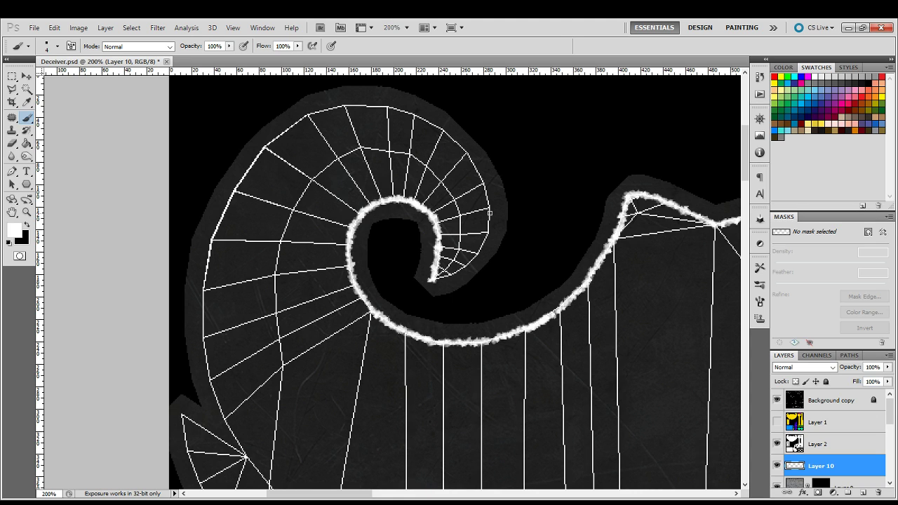
Paint the left scroll's outer curve in white from its tip over the top to the scroll's upper-left side.
mouse_move(490, 214)
left_mouse_down()
mouse_move(483, 238)
mouse_move(435, 280)
left_mouse_up()
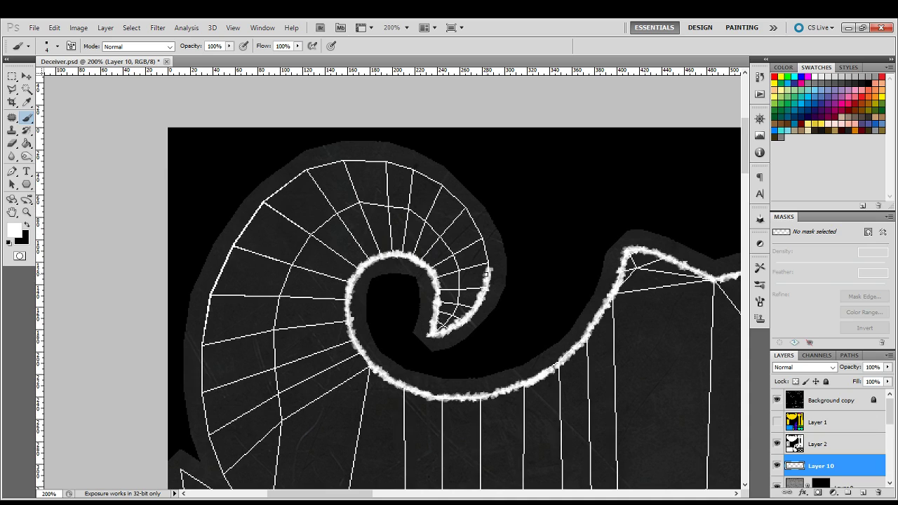
mouse_move(486, 276)
left_mouse_down()
mouse_move(484, 243)
mouse_move(399, 165)
mouse_move(359, 162)
left_mouse_up()
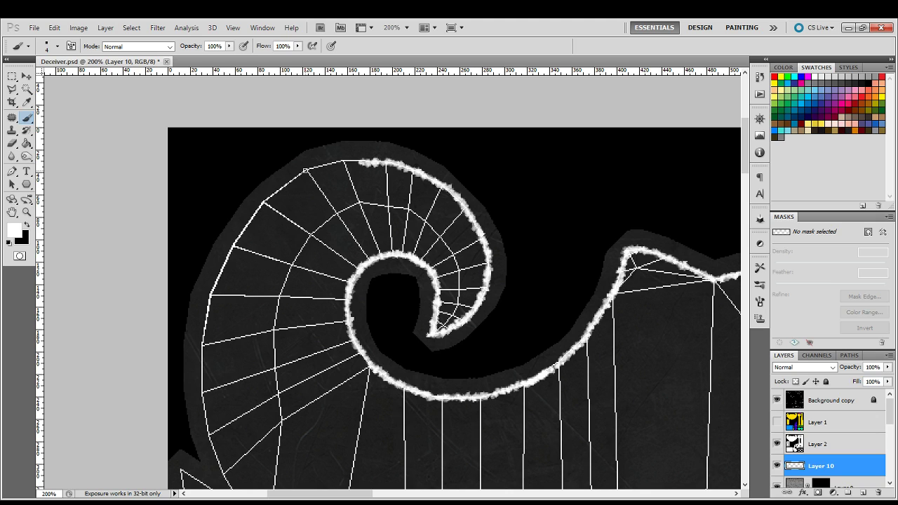
left_click(306, 170, "shift")
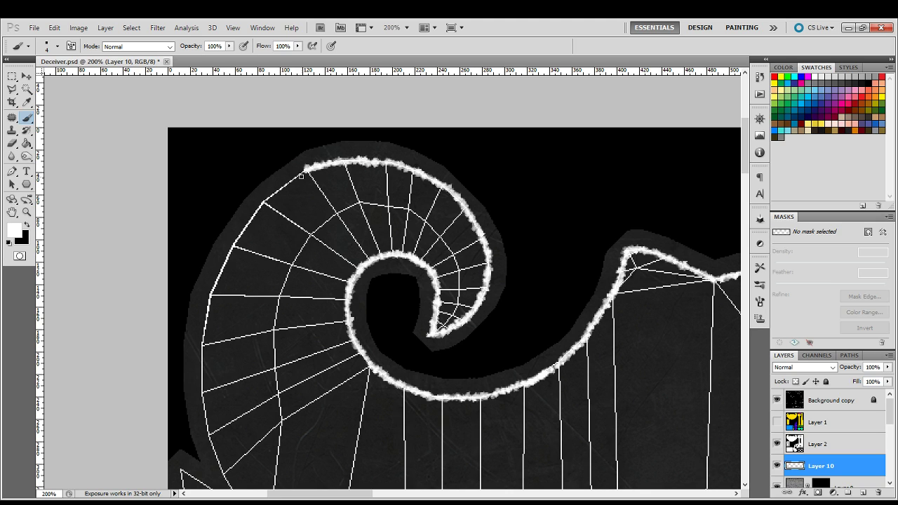
left_click_drag(307, 168, 297, 177)
left_click_drag(251, 246, 337, 194)
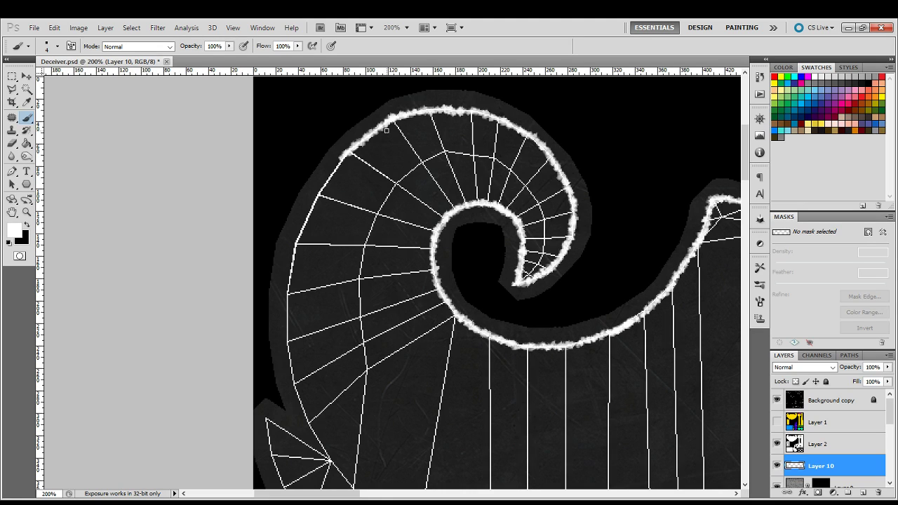
Continue the white outline down the left scroll's outer side to just above the notch beside the left spur.
left_click_drag(350, 149, 334, 174)
mouse_move(308, 420)
left_mouse_down()
mouse_move(289, 363)
mouse_move(287, 293)
left_mouse_up()
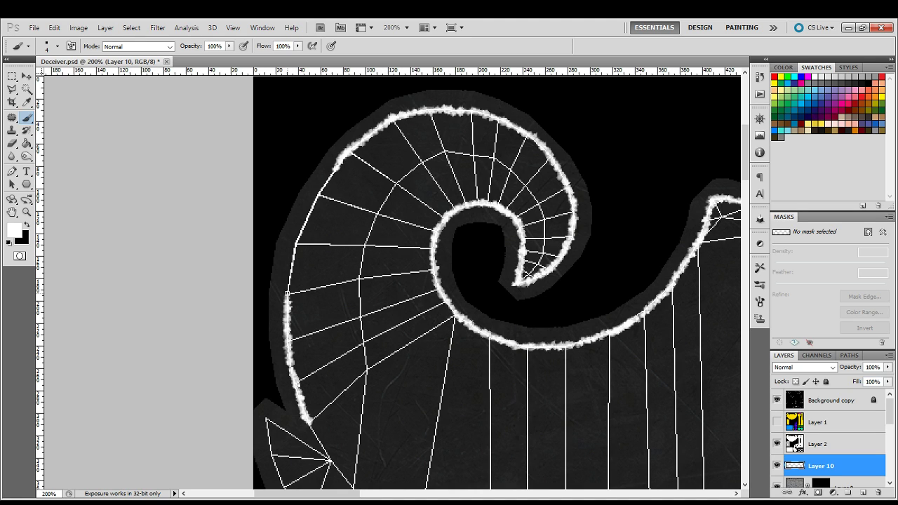
mouse_move(339, 164)
left_mouse_down()
mouse_move(298, 240)
mouse_move(288, 300)
left_mouse_up()
left_click_drag(357, 376, 415, 257)
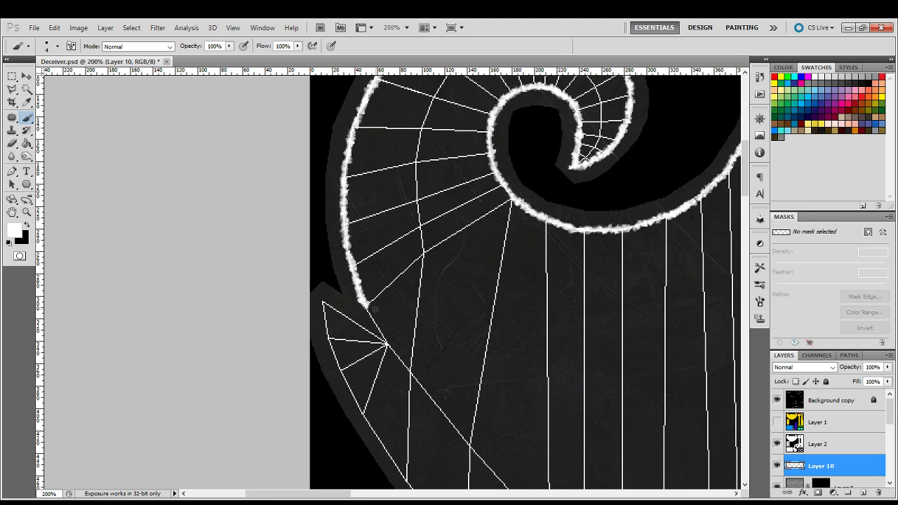
Extend the scroll's white outline into the notch and outline the pointed left spur's upper and outer edges.
left_click_drag(366, 304, 370, 318)
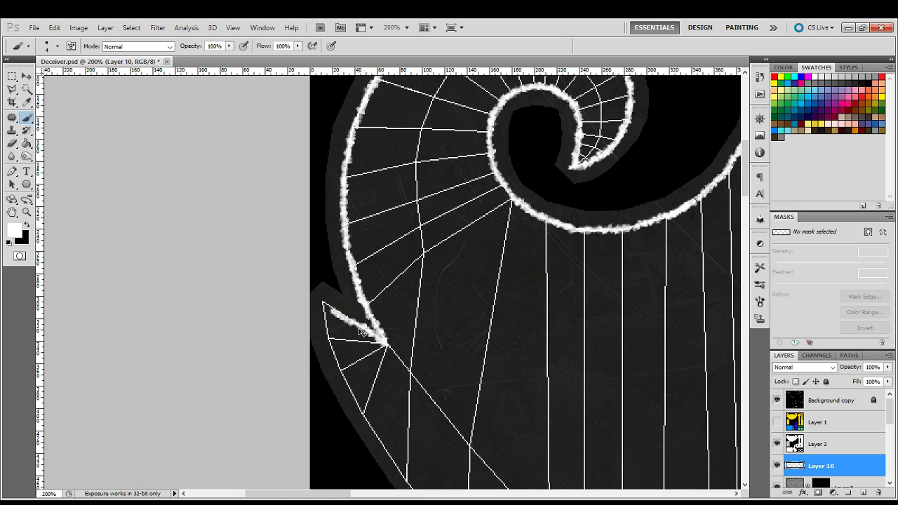
key("ctrl+z")
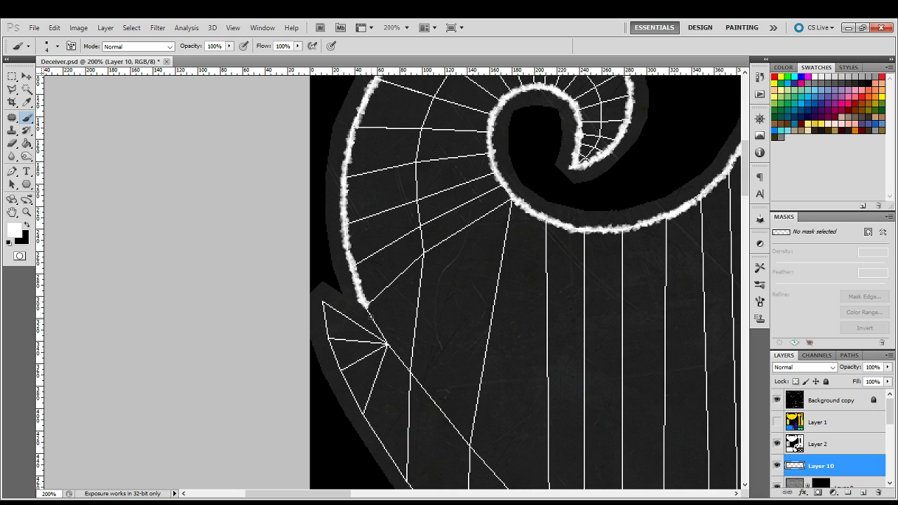
left_click_drag(365, 305, 386, 343)
left_click(323, 302, "shift")
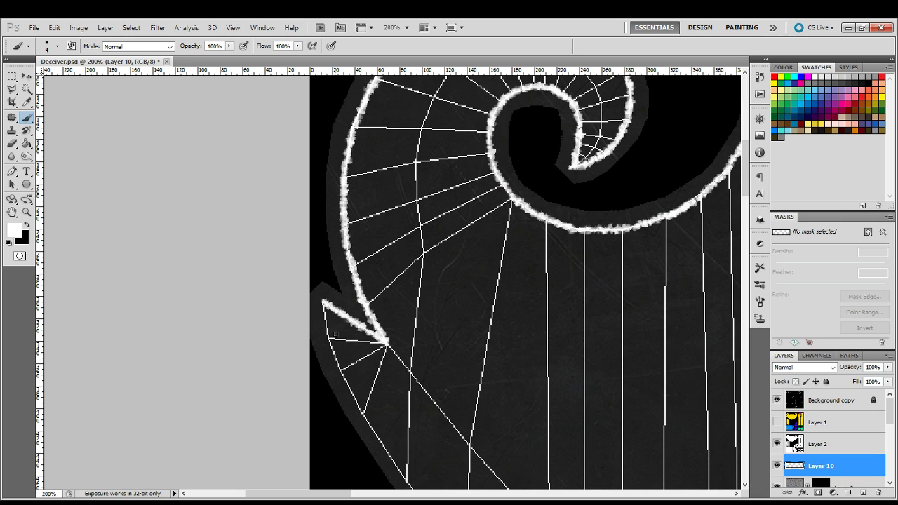
left_click_drag(345, 379, 376, 314)
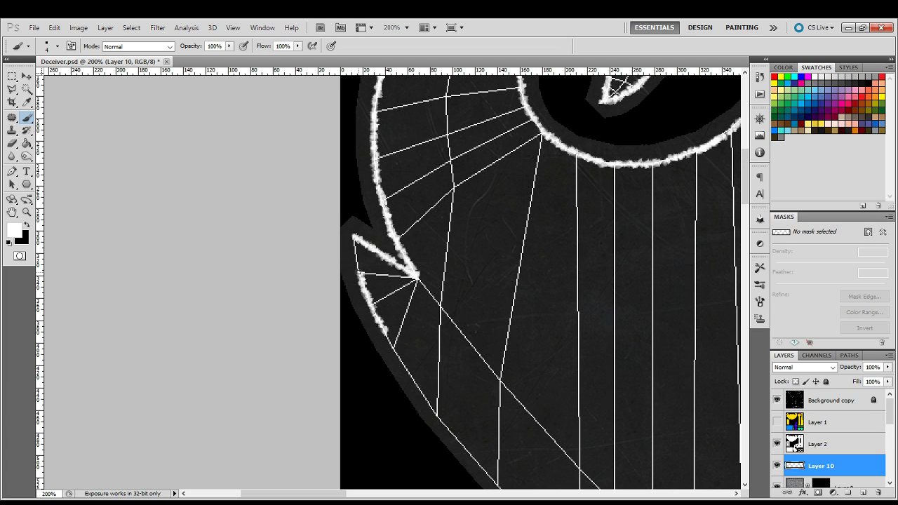
Paint a white line from the left spur's notch along the upper part of the blade's inner lower curve.
left_click_drag(576, 449, 505, 317)
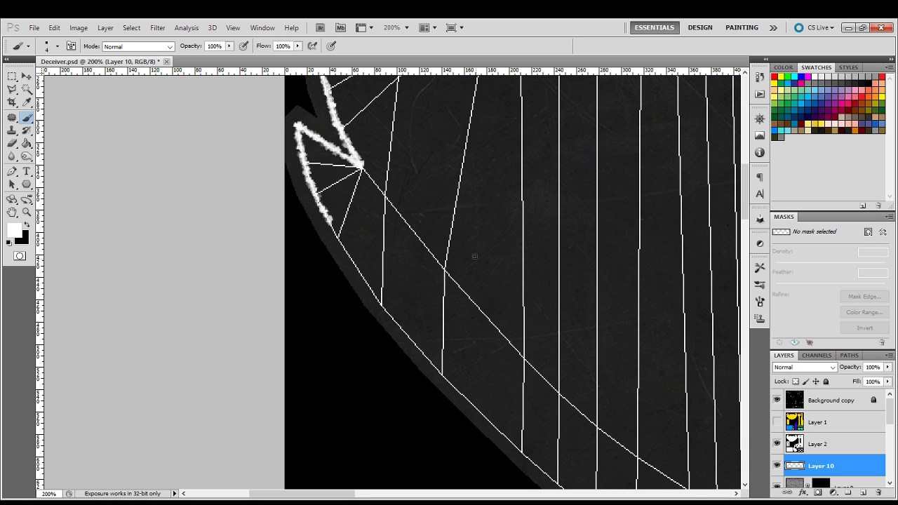
left_click_drag(362, 166, 399, 208)
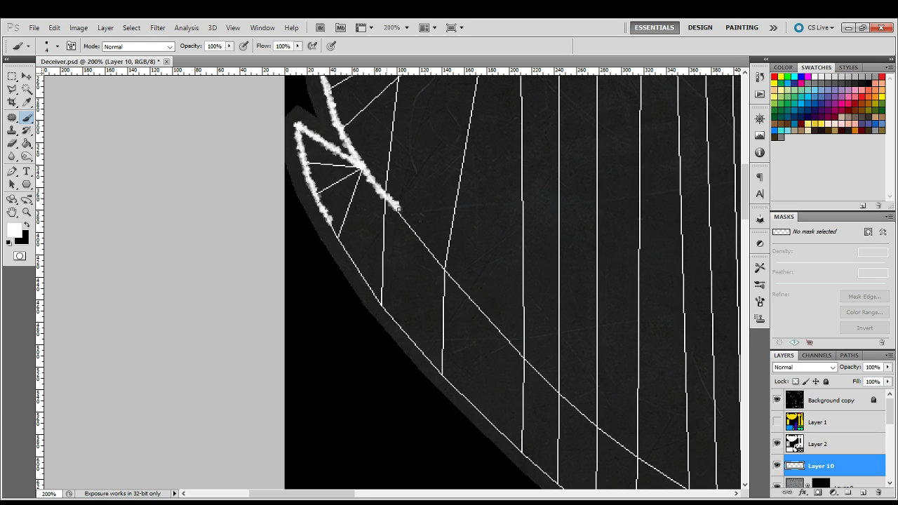
key("ctrl+z")
left_click_drag(445, 268, 413, 225)
key("ctrl+z")
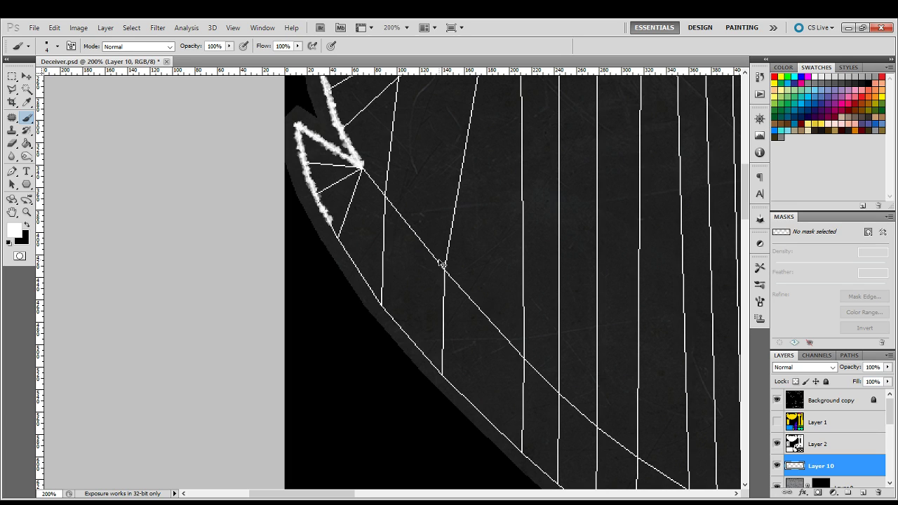
mouse_move(445, 268)
left_mouse_down()
mouse_move(416, 231)
mouse_move(527, 362)
left_mouse_up()
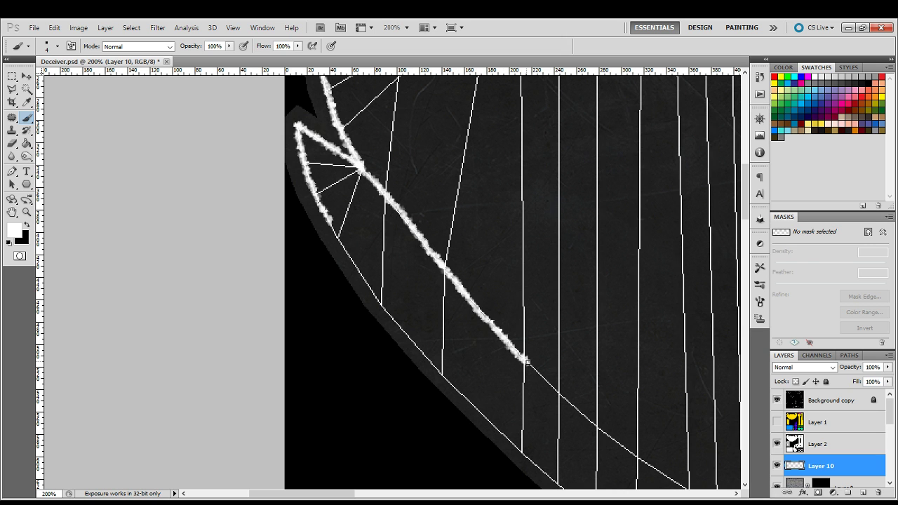
Extend the white outline from the left spur down the lower-left part of the blade's outer edge.
key("z")
left_click(471, 212, "alt")
left_click(407, 306, "alt")
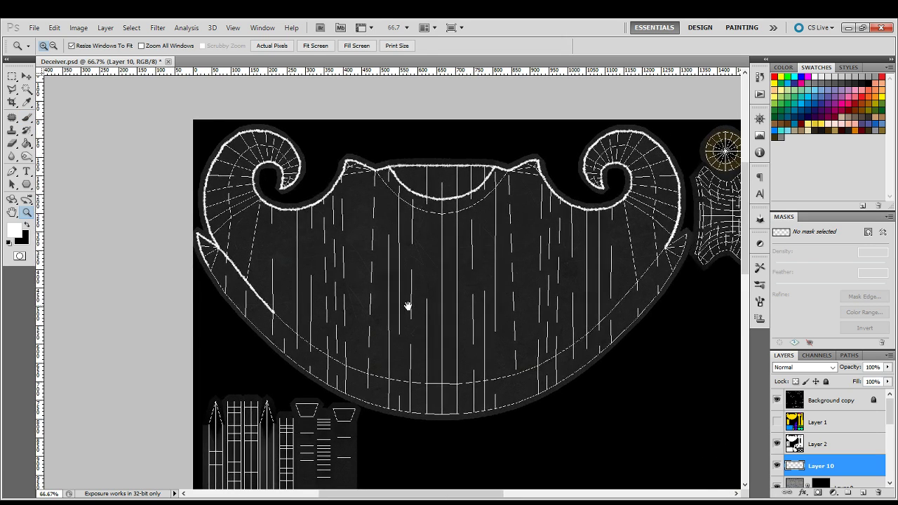
left_click_drag(407, 306, 463, 293)
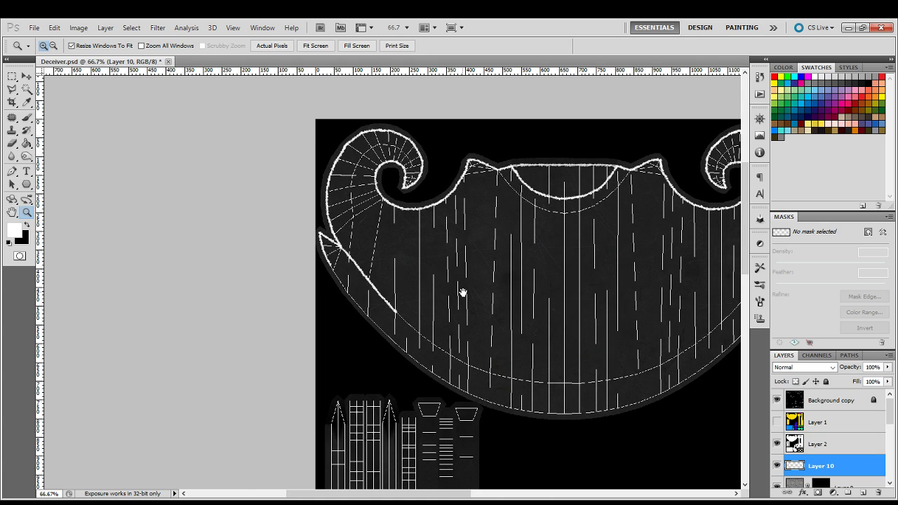
left_click(344, 262)
left_click(344, 262)
key("b")
left_click_drag(361, 353, 291, 202)
left_click_drag(317, 246, 392, 323)
left_click_drag(459, 373, 411, 308)
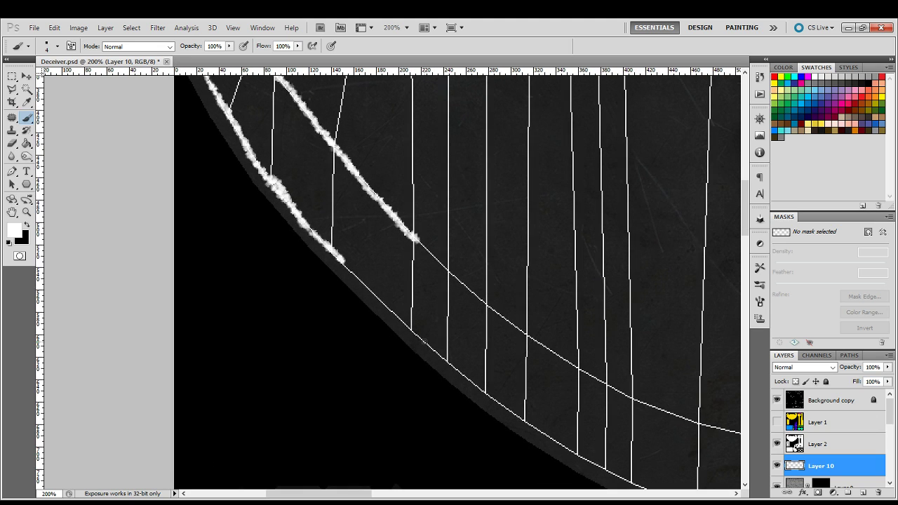
left_click_drag(425, 343, 396, 316)
mouse_move(342, 262)
left_mouse_down()
mouse_move(431, 356)
mouse_move(463, 375)
left_mouse_up()
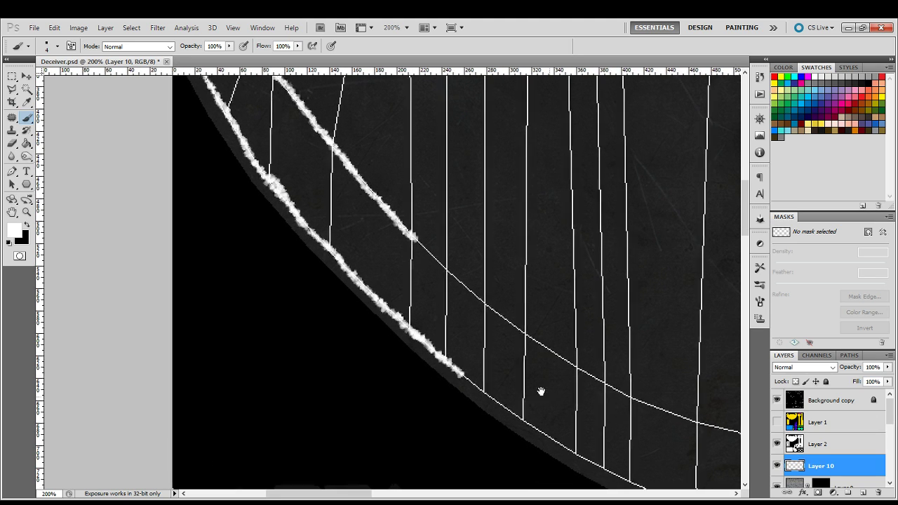
Continue the white line along the blade's outer edge to the bottom centre of the curve.
left_click_drag(540, 390, 425, 313)
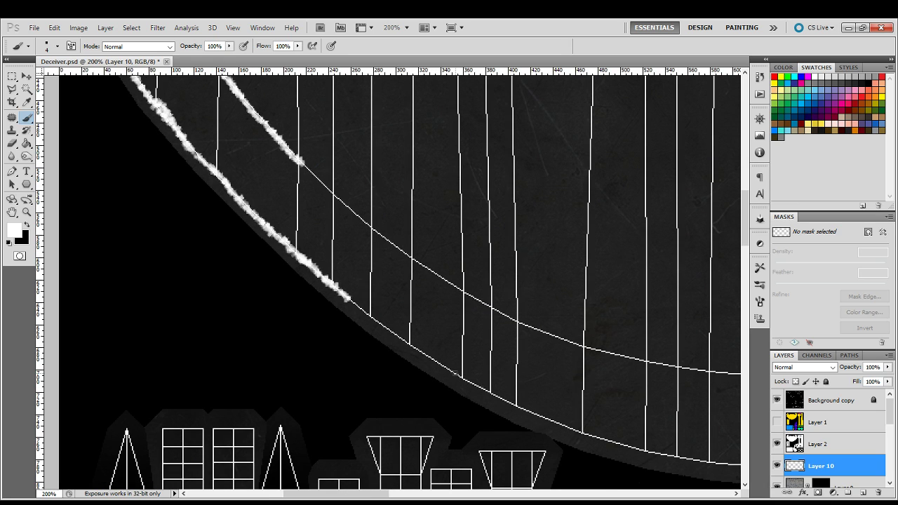
left_click(454, 374, "shift")
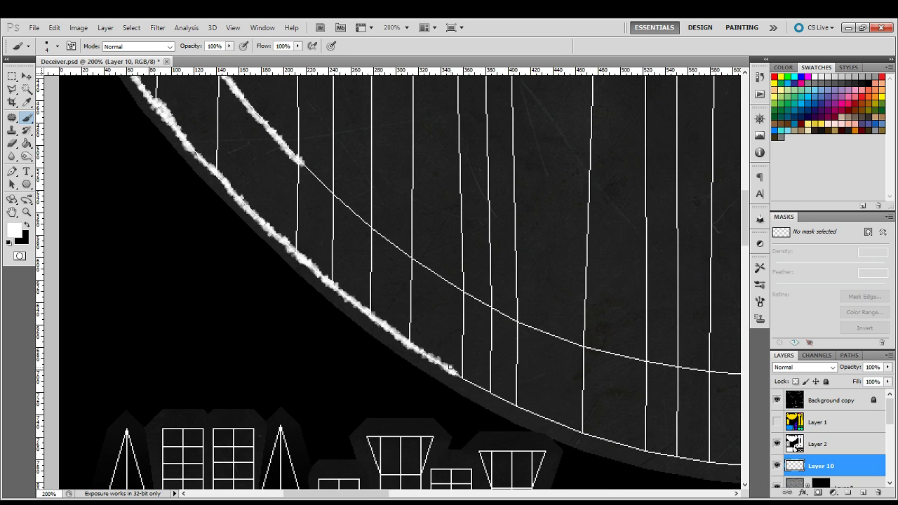
left_click_drag(454, 373, 522, 404)
left_click_drag(522, 405, 389, 335)
mouse_move(514, 378)
left_mouse_down()
mouse_move(420, 348)
mouse_move(279, 327)
left_mouse_up()
left_click_drag(494, 373, 382, 358)
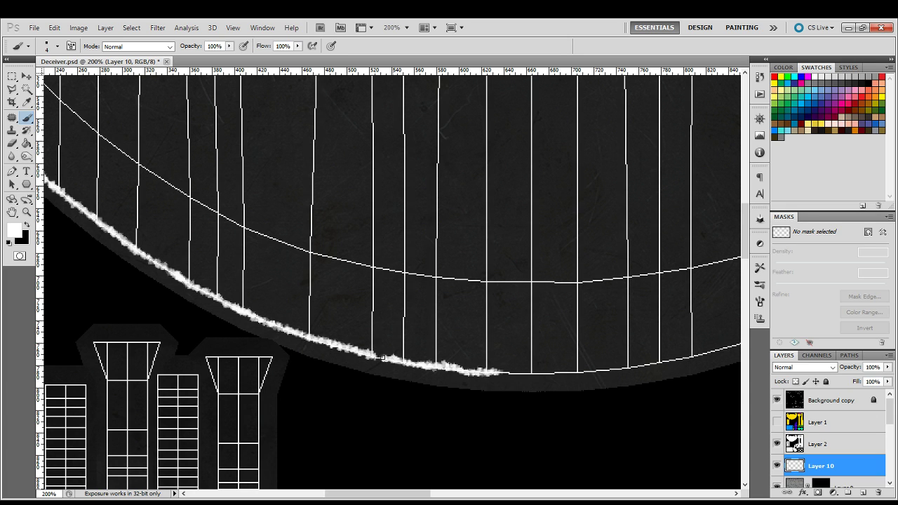
mouse_move(496, 373)
left_mouse_down()
mouse_move(576, 371)
mouse_move(460, 371)
left_mouse_up()
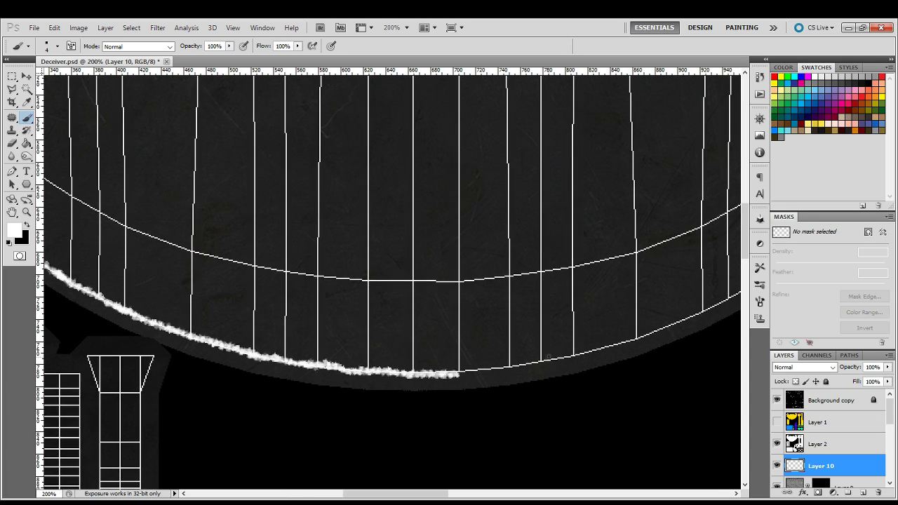
Carry the white outline from the bottom centre up the blade's right outer edge to just below the right spur.
left_click_drag(550, 358, 419, 366)
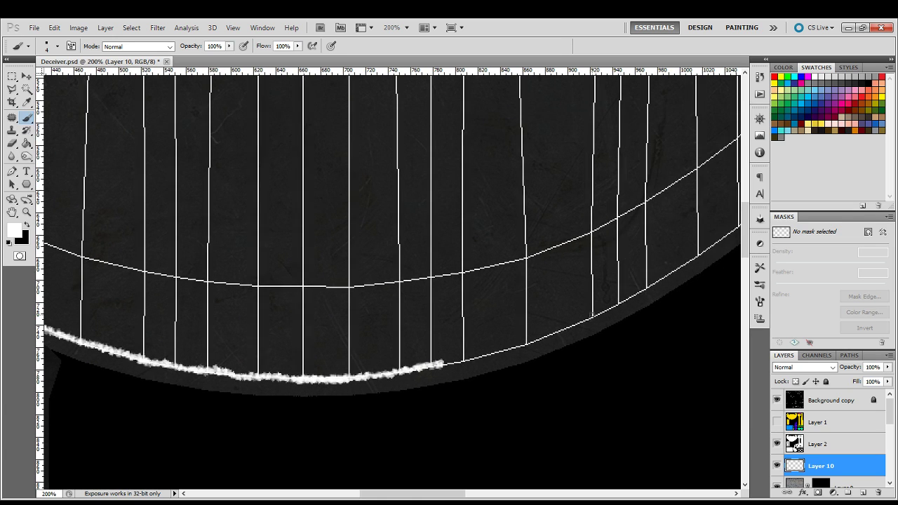
left_click_drag(593, 315, 435, 365)
left_click_drag(594, 333, 425, 375)
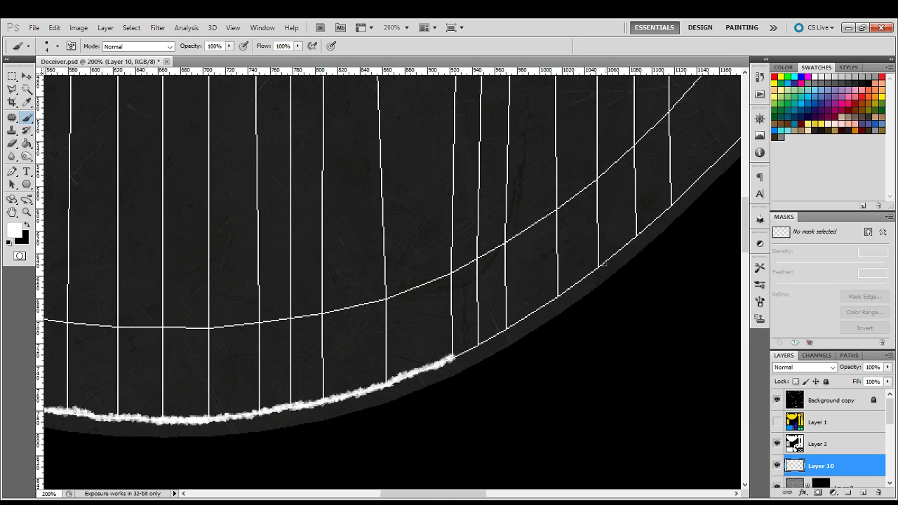
left_click_drag(602, 265, 266, 491)
left_click_drag(508, 311, 390, 421)
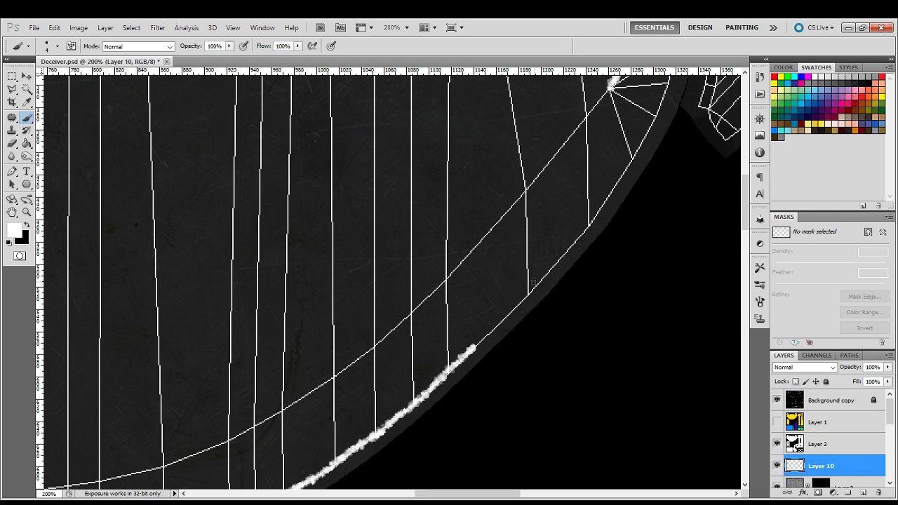
left_click_drag(535, 281, 432, 398)
left_click_drag(454, 370, 517, 299)
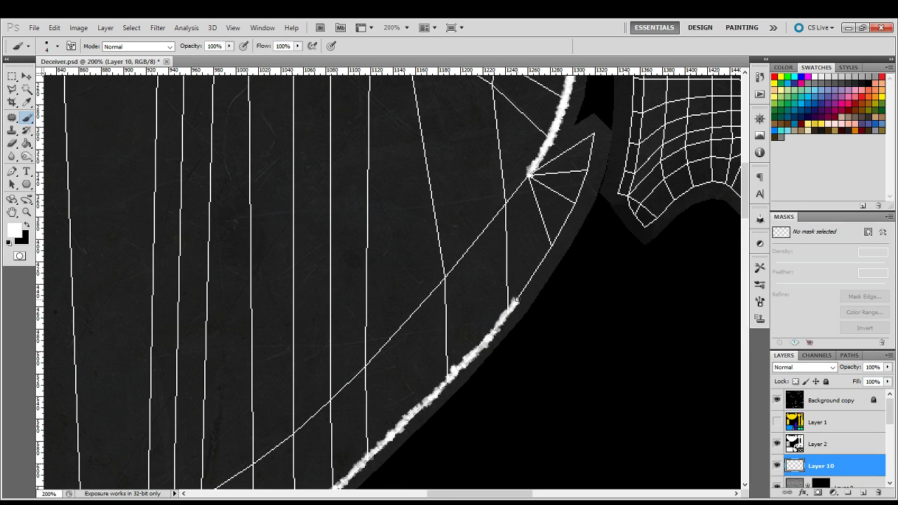
Outline the pointed right spur in white, joining it to the outer edge line and to the right scroll's notch.
mouse_move(593, 132)
left_mouse_down()
mouse_move(585, 180)
mouse_move(536, 277)
left_mouse_up()
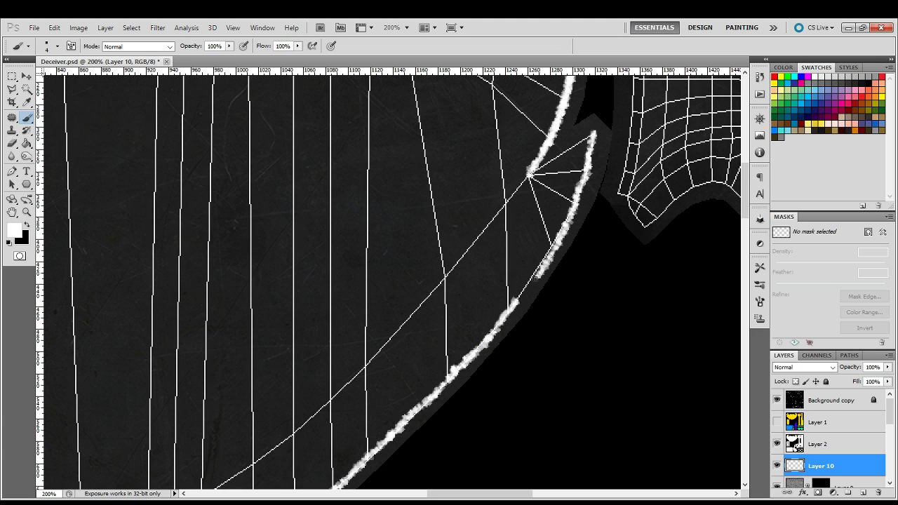
key("ctrl+z")
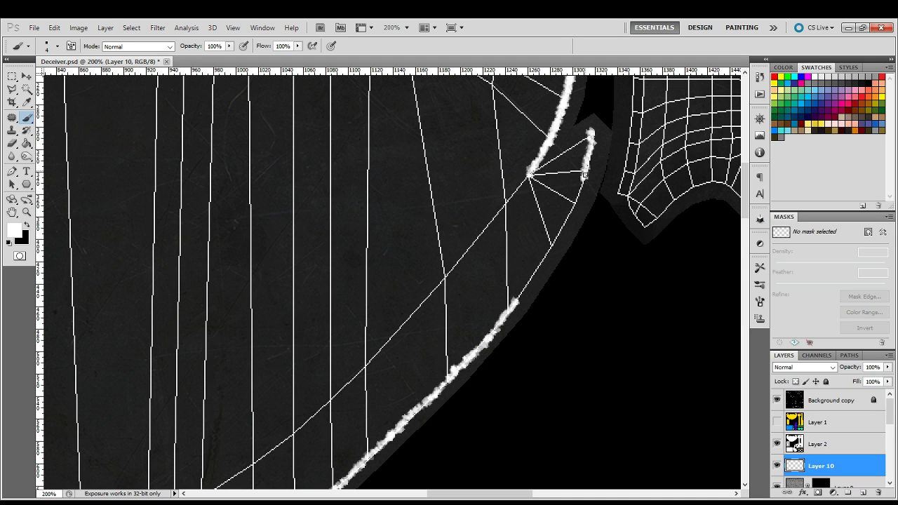
mouse_move(585, 175)
left_mouse_down()
mouse_move(514, 298)
mouse_move(545, 226)
left_mouse_up()
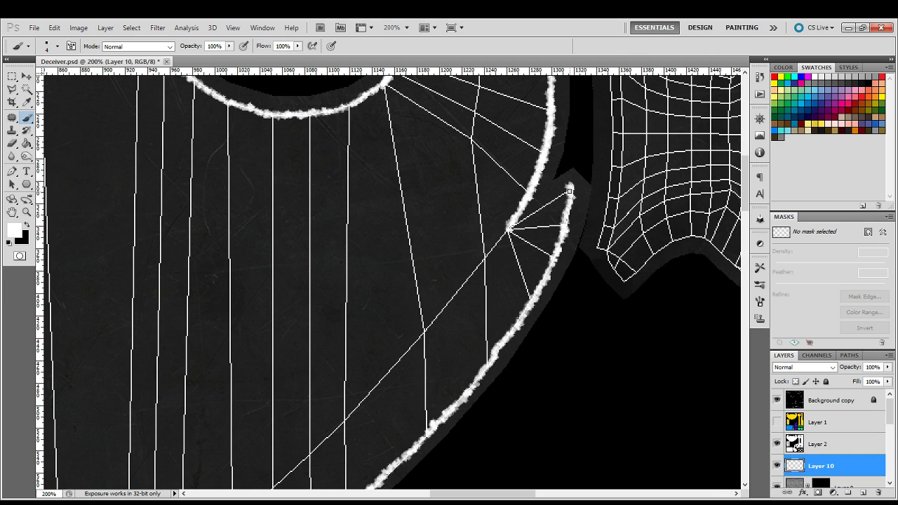
left_click_drag(570, 191, 638, 120)
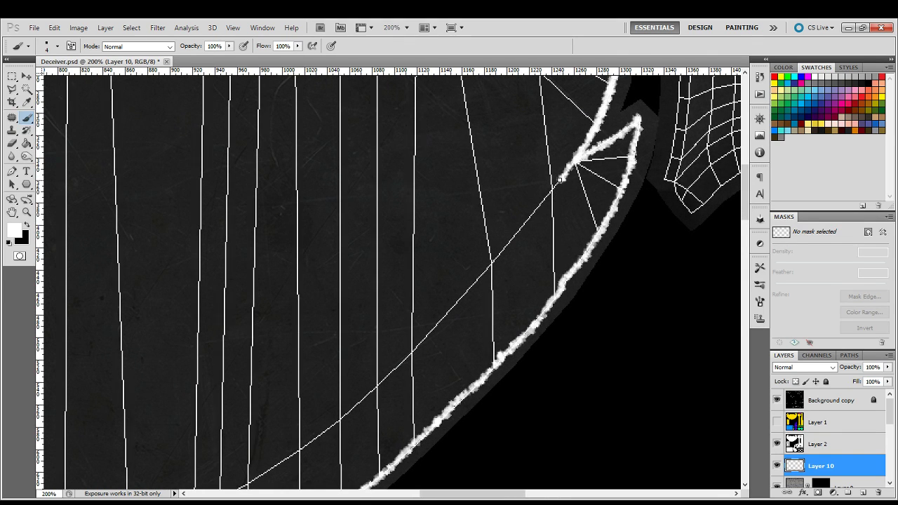
Paint the blade's inner lower curve in white from the right spur's notch past the bottom centre towards the left.
left_click_drag(560, 180, 593, 127)
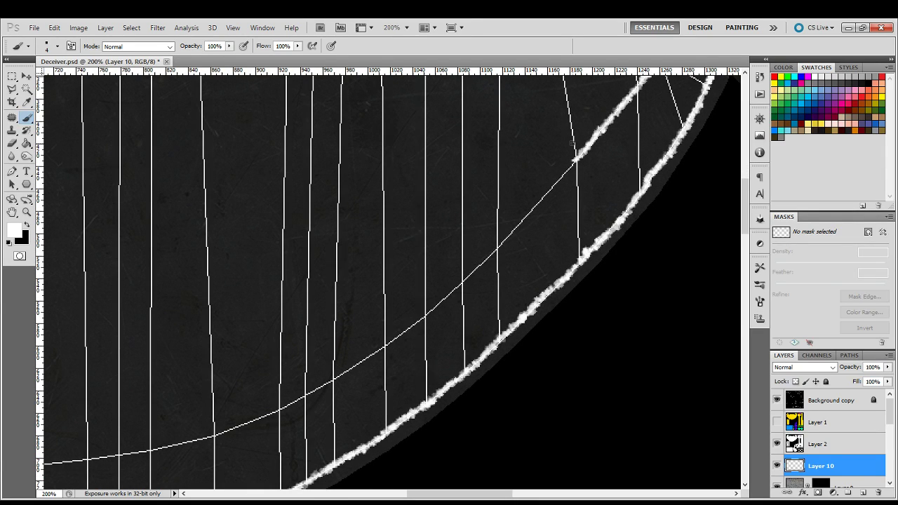
mouse_move(573, 143)
left_mouse_down()
mouse_move(531, 212)
mouse_move(469, 280)
mouse_move(558, 216)
left_mouse_up()
mouse_move(480, 278)
left_mouse_down()
mouse_move(424, 316)
mouse_move(555, 235)
mouse_move(482, 280)
left_mouse_up()
mouse_move(482, 280)
left_mouse_down()
mouse_move(611, 216)
mouse_move(473, 258)
mouse_move(517, 250)
mouse_move(342, 268)
mouse_move(562, 275)
mouse_move(428, 263)
mouse_move(320, 236)
left_mouse_up()
mouse_move(320, 236)
left_mouse_down()
mouse_move(480, 321)
mouse_move(391, 286)
left_mouse_up()
key("ctrl+z")
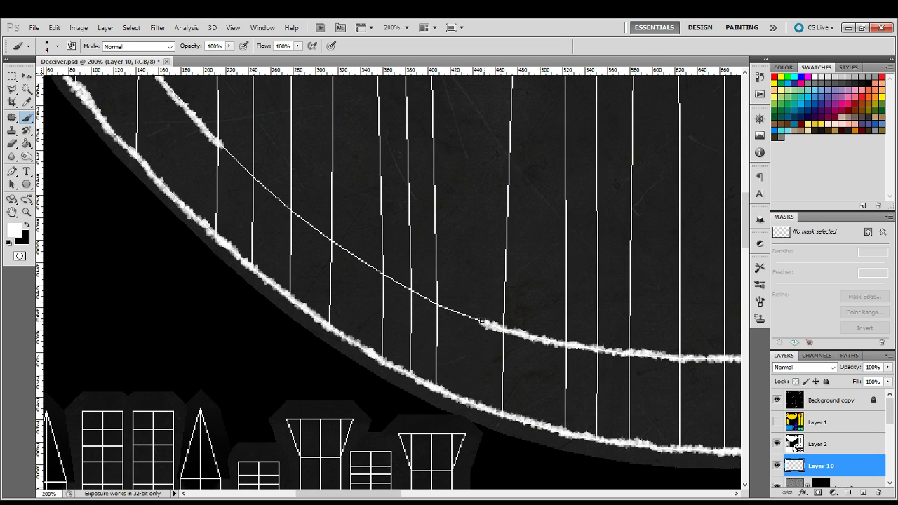
Close the remaining gap in the inner lower curve's white line and hide the Background copy wireframe layer.
left_click_drag(484, 320, 419, 296)
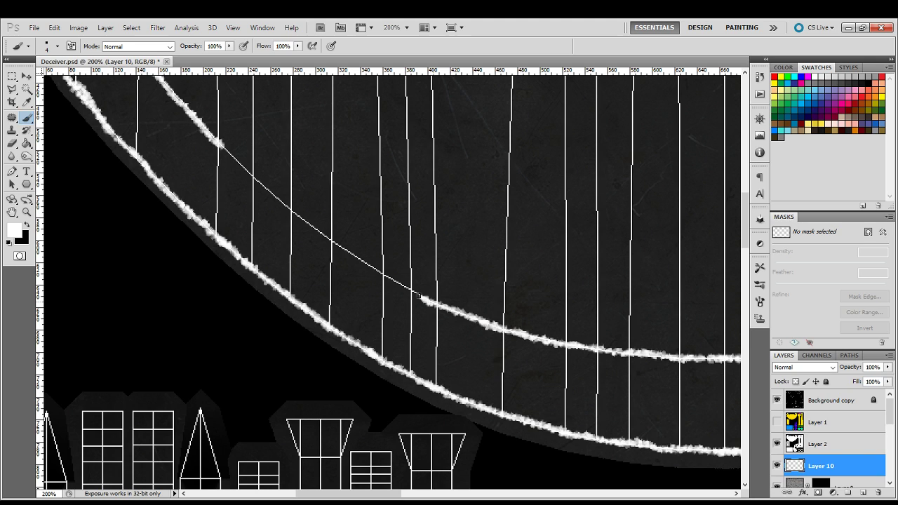
key("ctrl+z")
left_click_drag(488, 323, 390, 276)
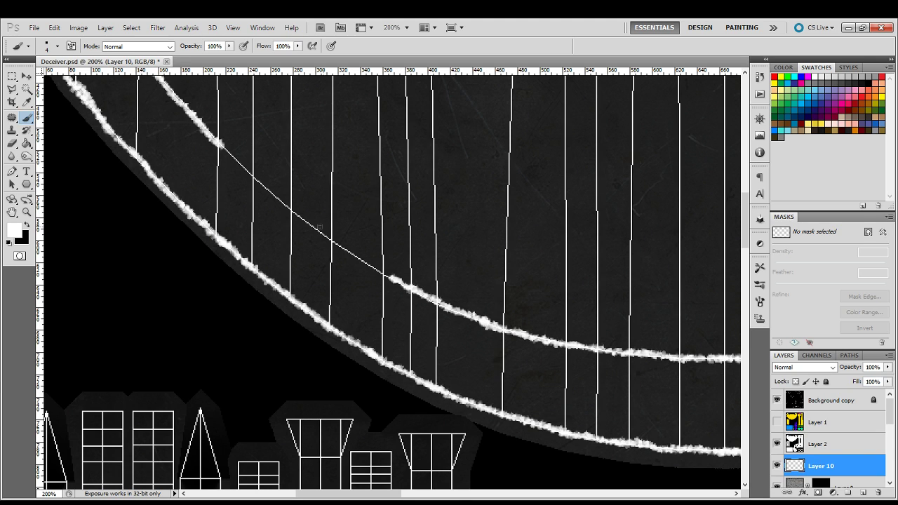
mouse_move(220, 145)
left_mouse_down()
mouse_move(306, 221)
mouse_move(389, 275)
left_mouse_up()
left_click(777, 400)
key("z")
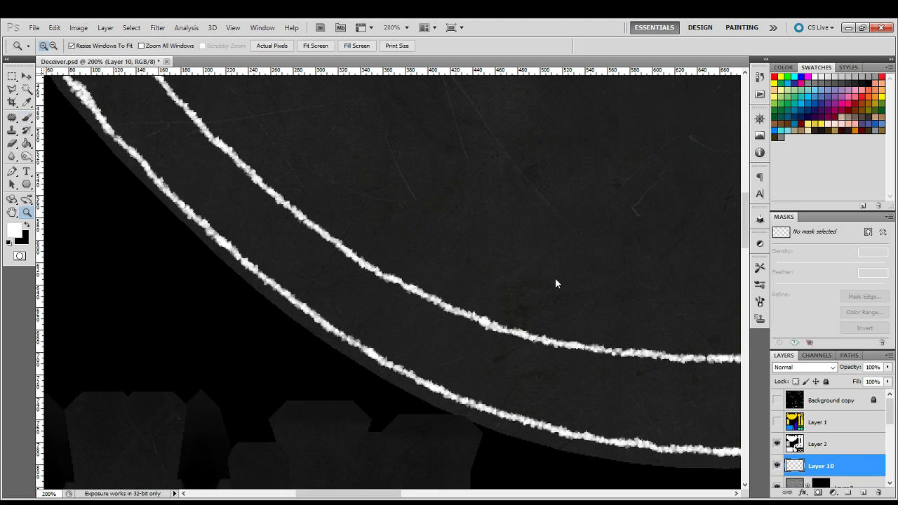
Set Layer 10's blend mode to Overlay and add a layer mask textured with the last-used filter.
key("ctrl+0")
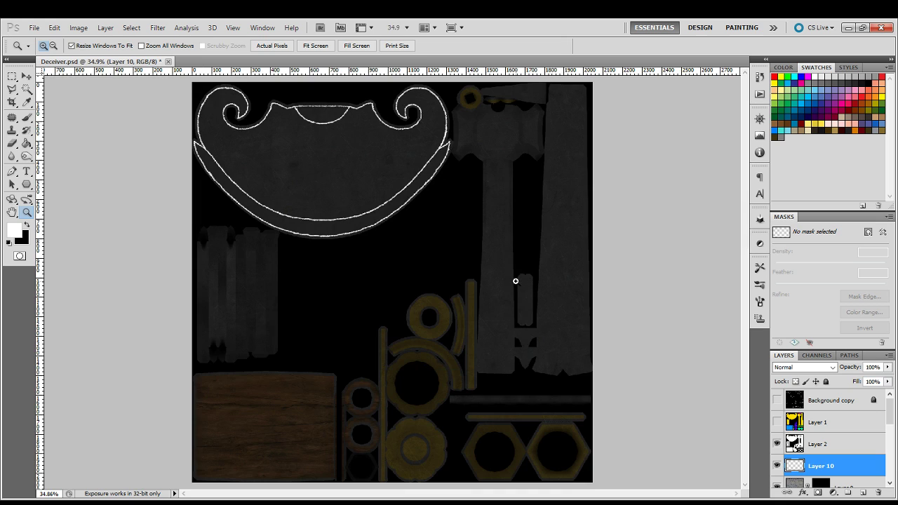
left_click(323, 164)
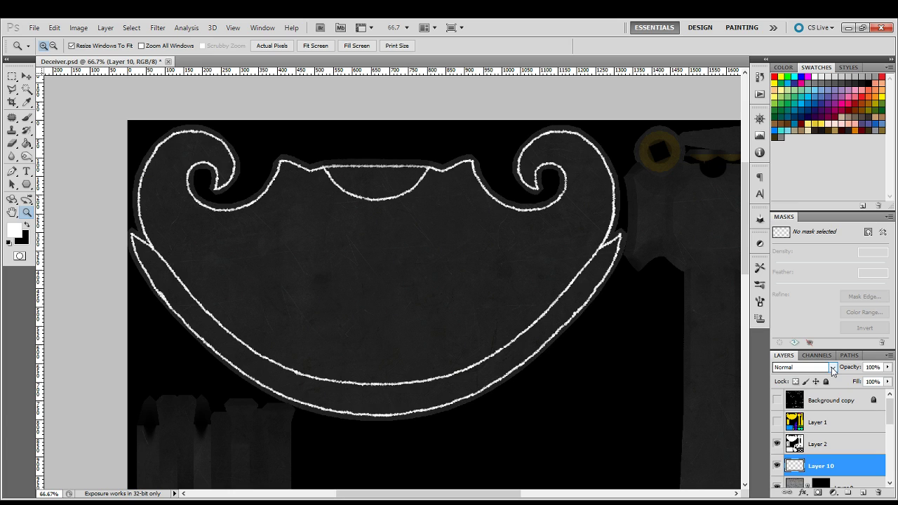
scroll(833, 372, "down", 12)
left_click(817, 494)
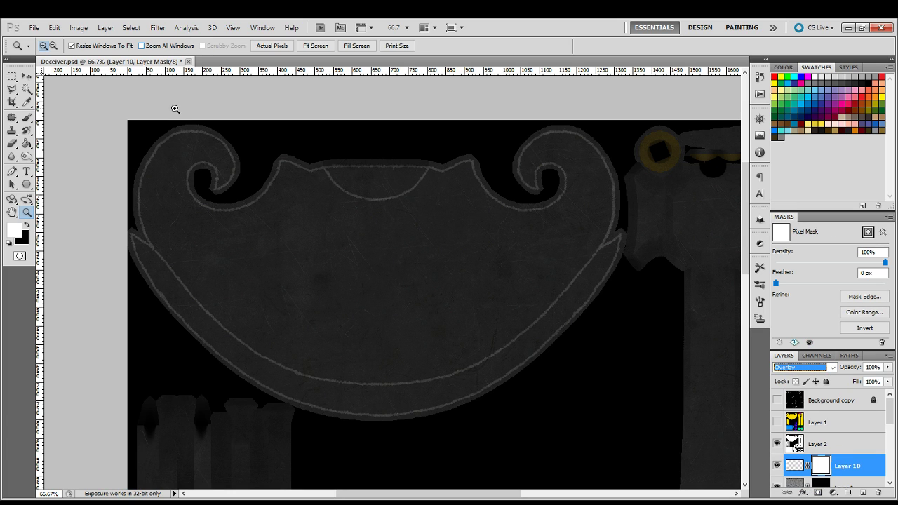
scroll(482, 267, "down", 1)
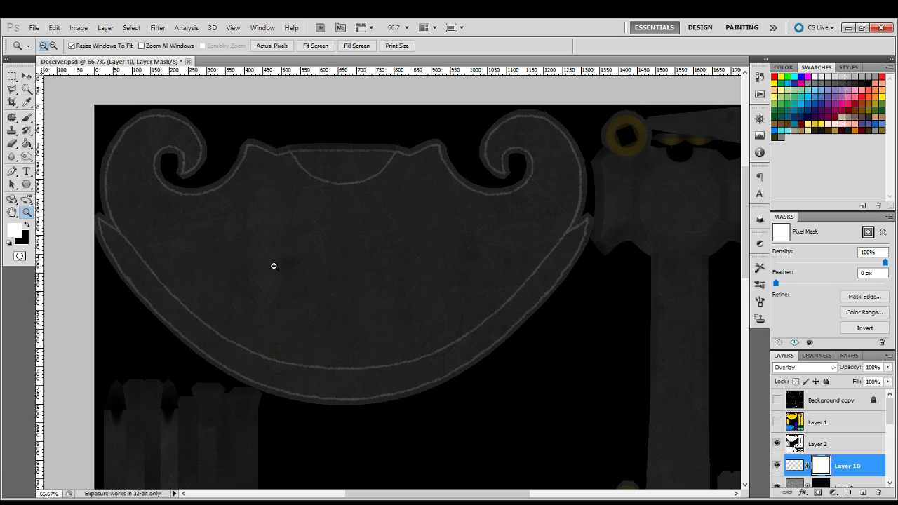
key("ctrl+f")
left_click(794, 470)
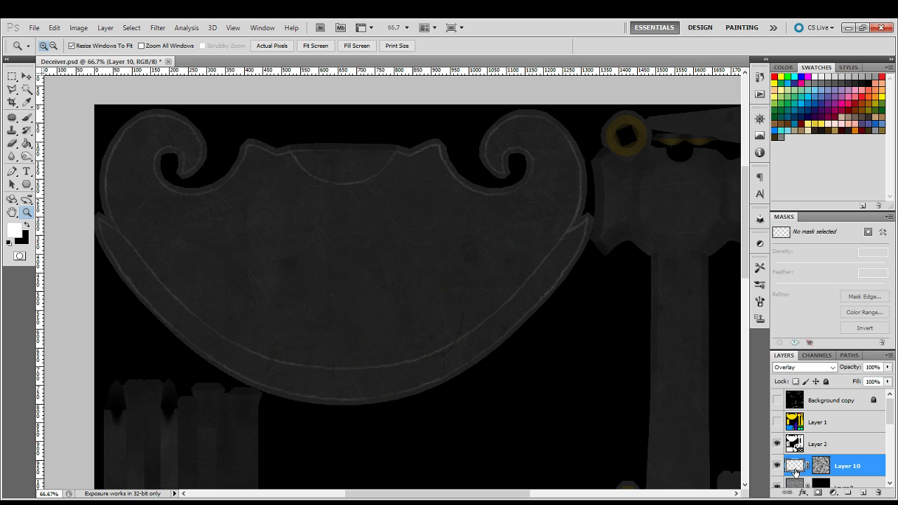
Apply a layer style effect to Layer 10's highlight lines and set the layer's opacity to 27%.
key("ctrl+l")
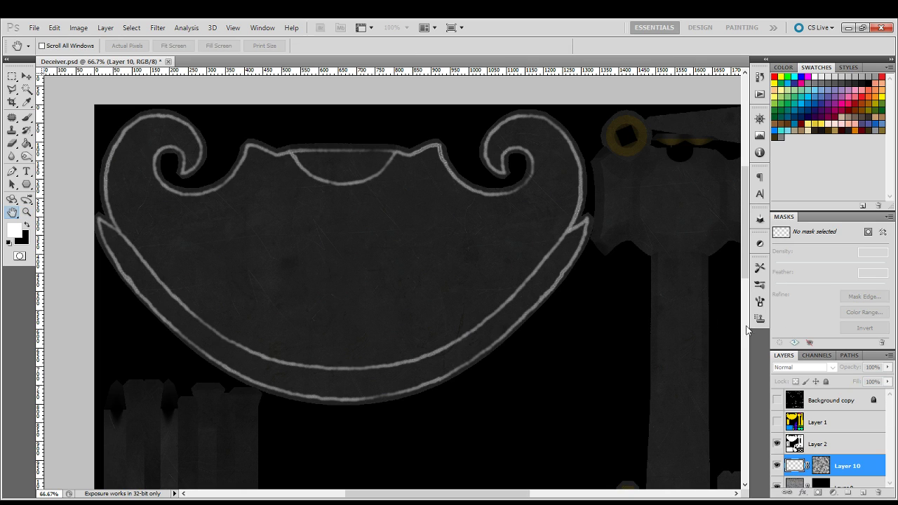
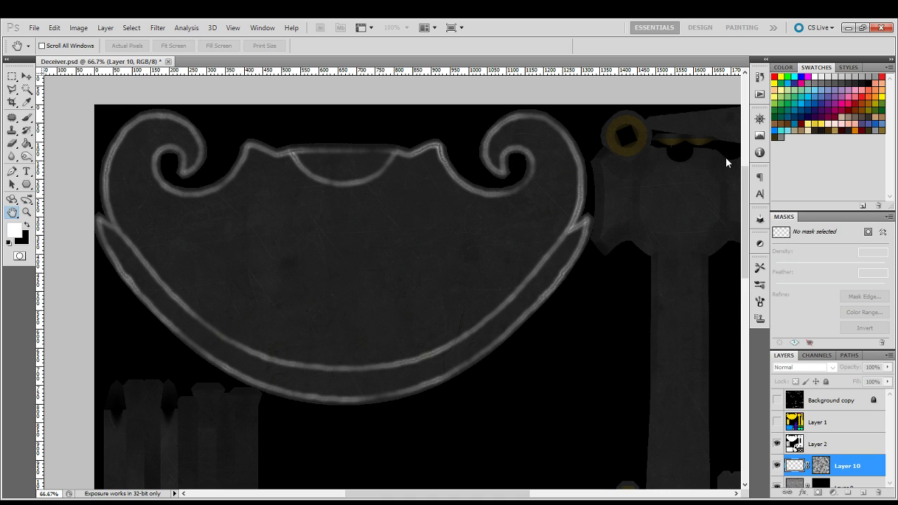
key("ctrl+z")
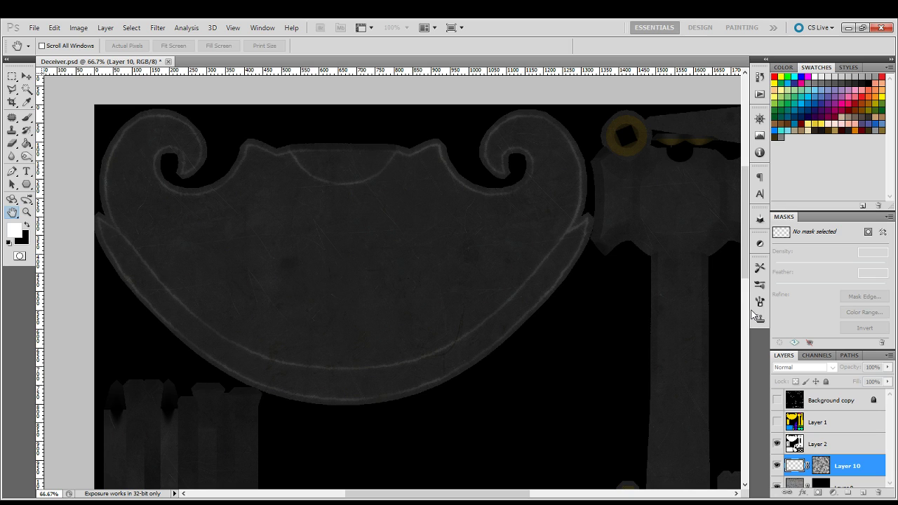
key("Return")
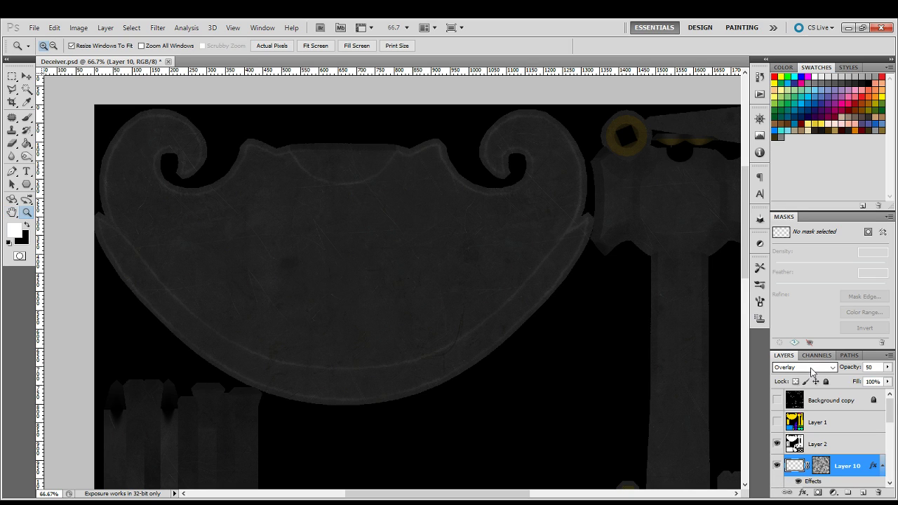
key("Tab")
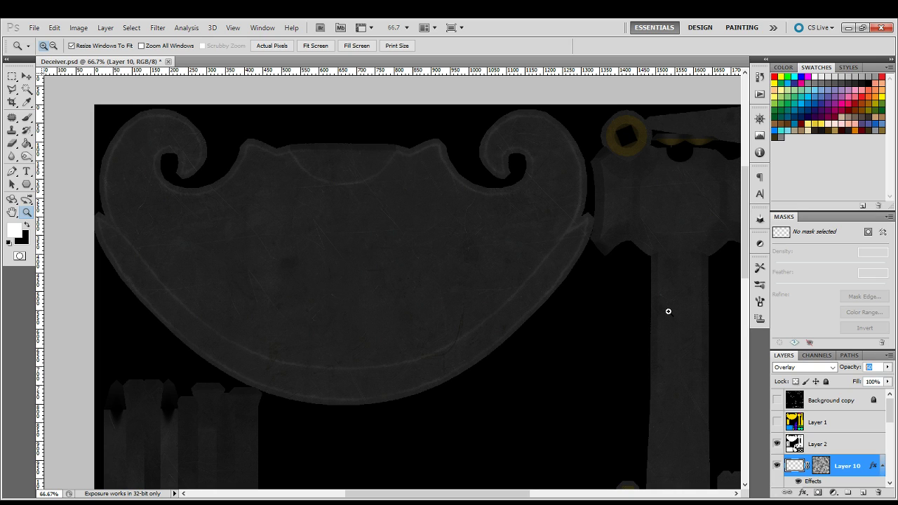
type("30")
key("Down")
key("Down")
key("Down")
Show the Background copy wireframe layer and paint white along the long edges of the first narrow strip below the blade.
left_click_drag(608, 184, 517, 339)
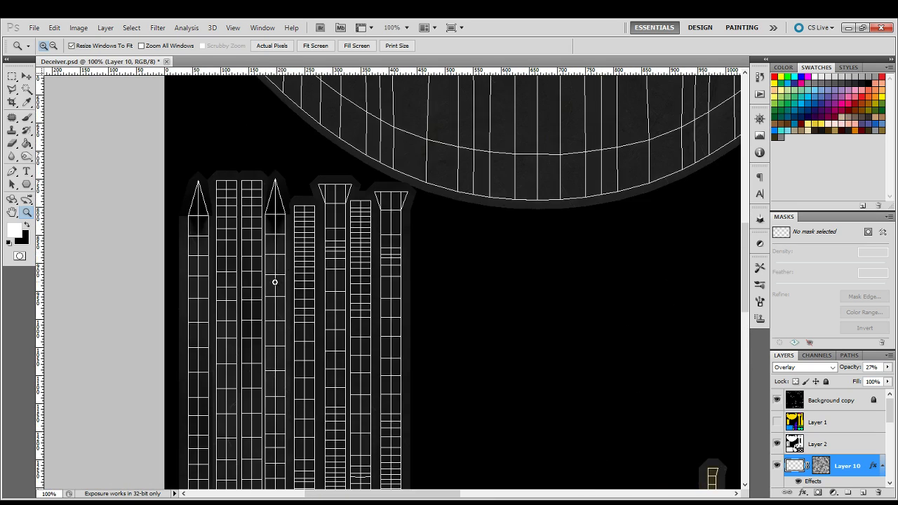
left_click_drag(275, 283, 446, 197)
scroll(407, 190, "down", 3)
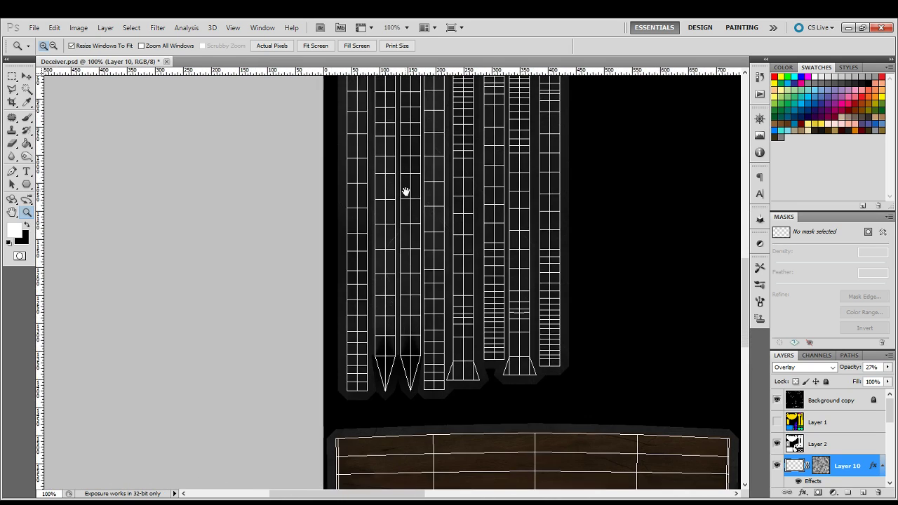
left_click(370, 376)
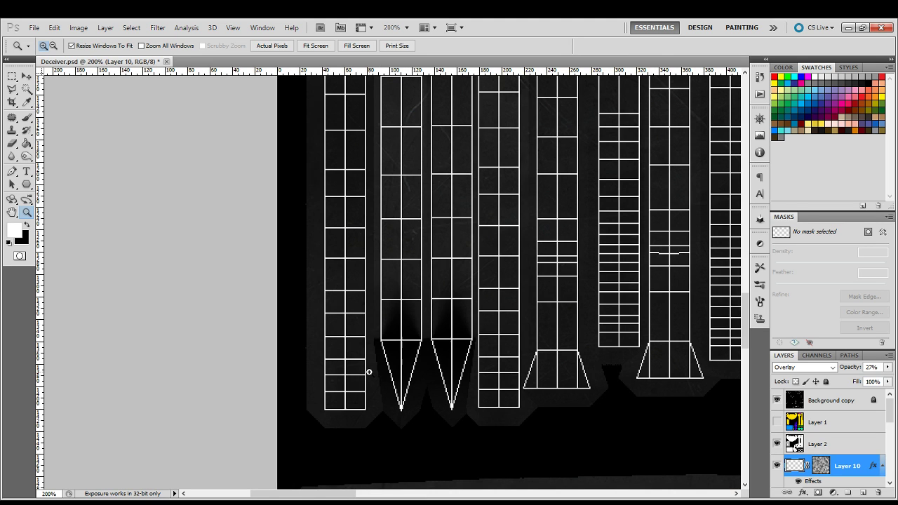
key("b")
scroll(393, 271, "up", 6)
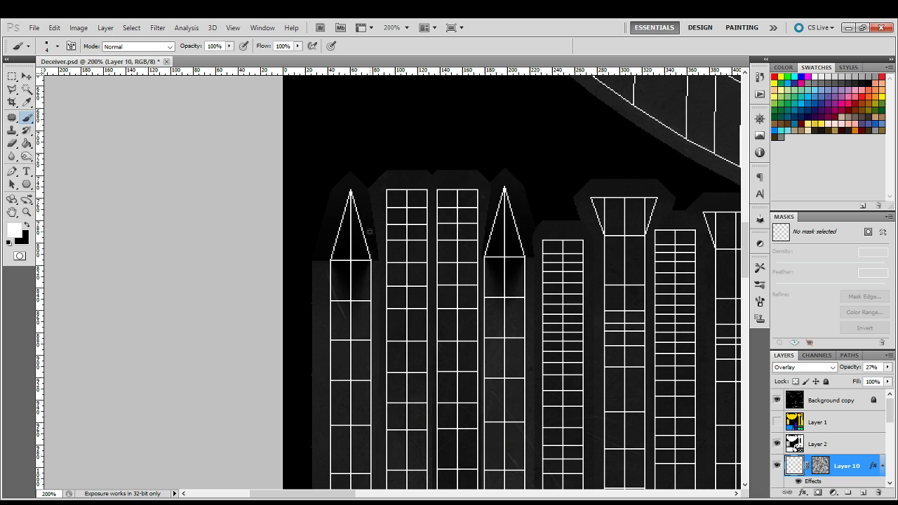
left_click_drag(365, 400, 391, 172)
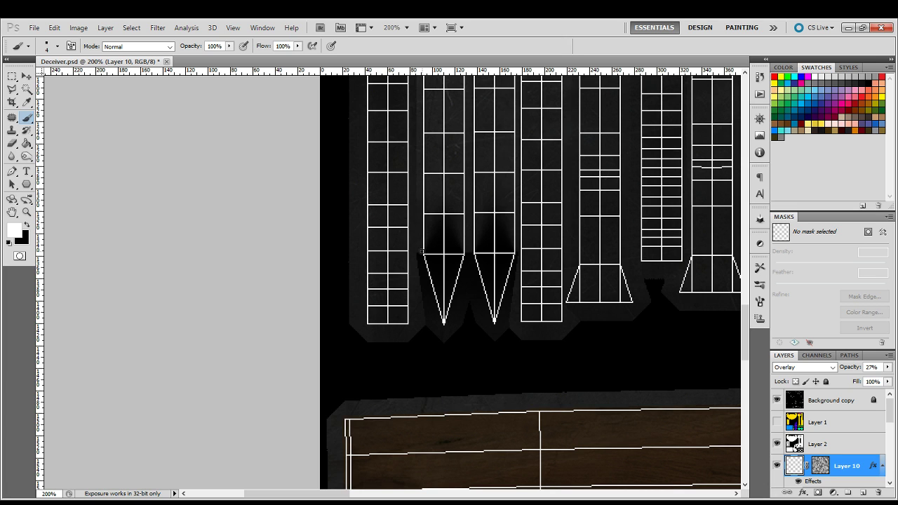
Paint white highlights along the long edges of the second and third strips, following their pointed lower ends.
left_click_drag(441, 165, 453, 371)
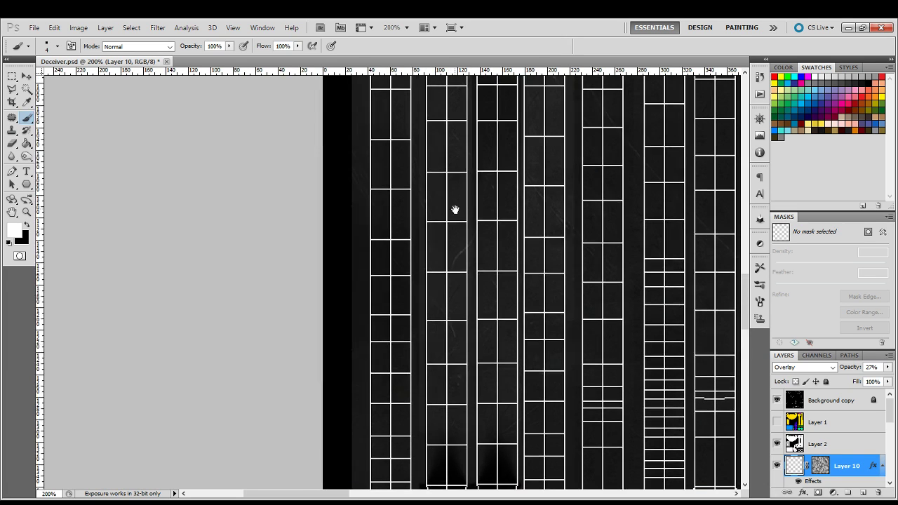
left_click_drag(455, 210, 421, 156)
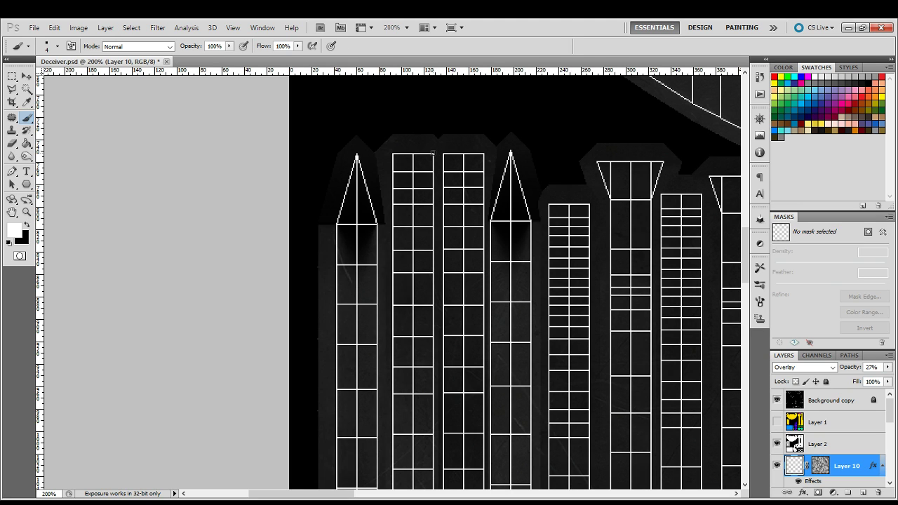
left_click_drag(433, 153, 426, 342)
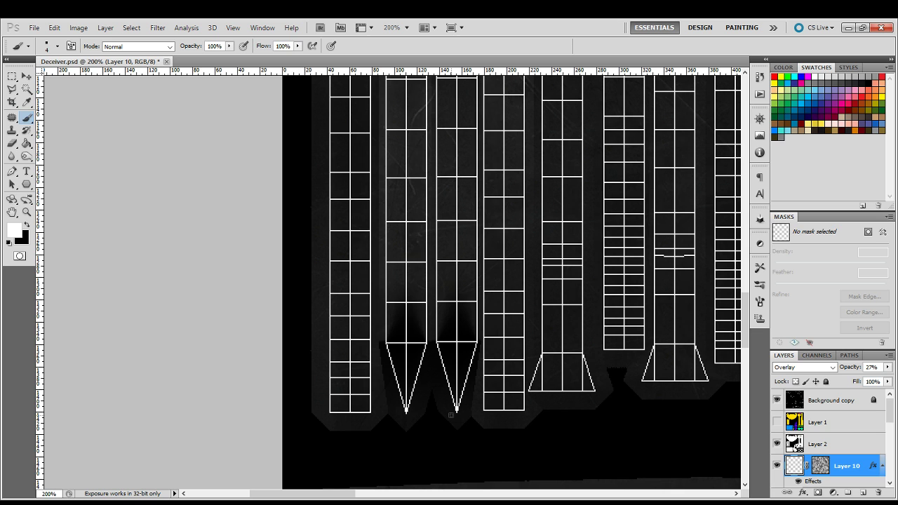
scroll(457, 191, "up", 10)
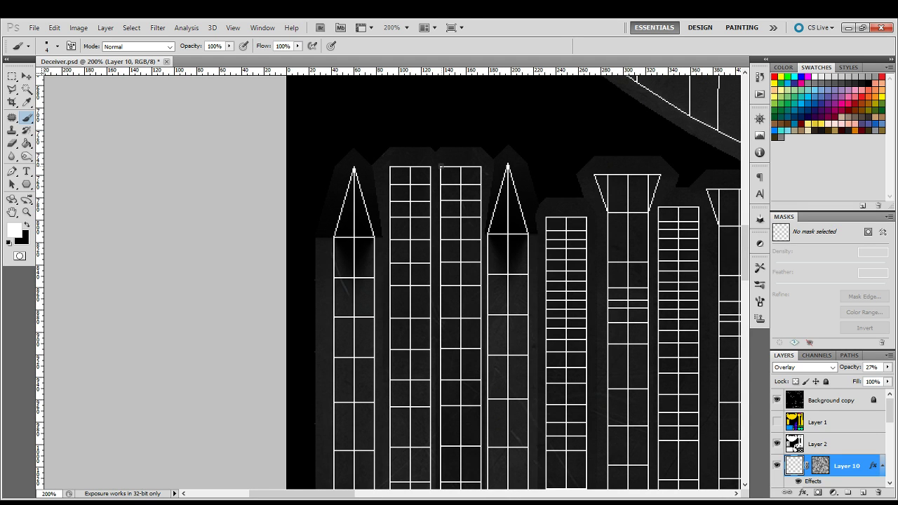
scroll(475, 251, "down", 10)
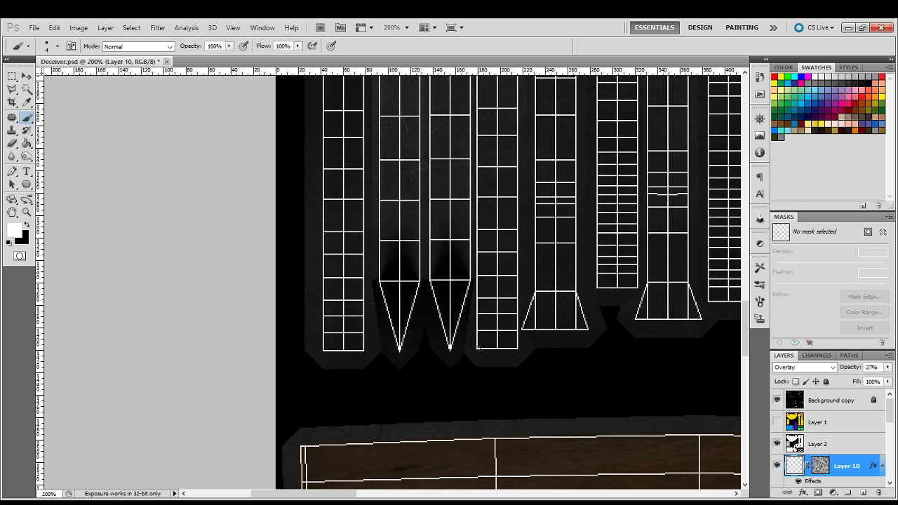
Paint white highlights along the long edges of the fourth and fifth strips, including the fifth strip's flared lower end.
scroll(478, 347, "up", 5)
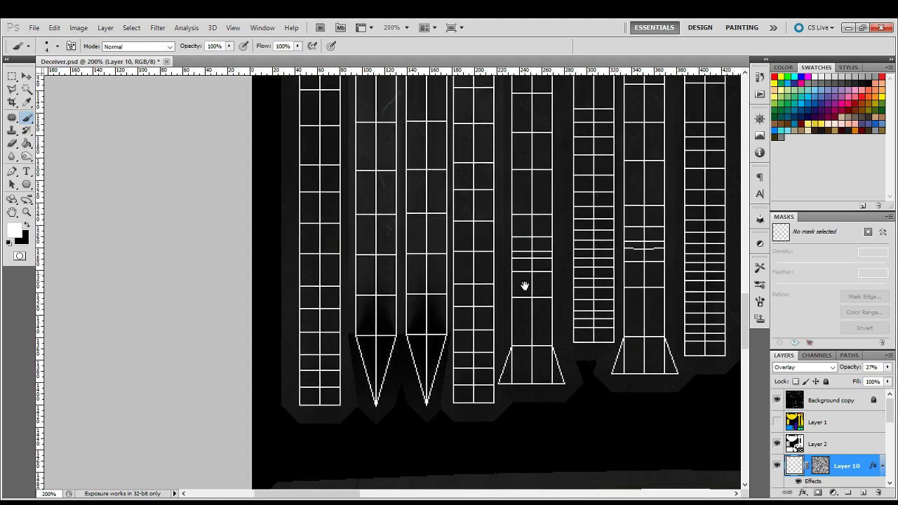
scroll(517, 383, "up", 5)
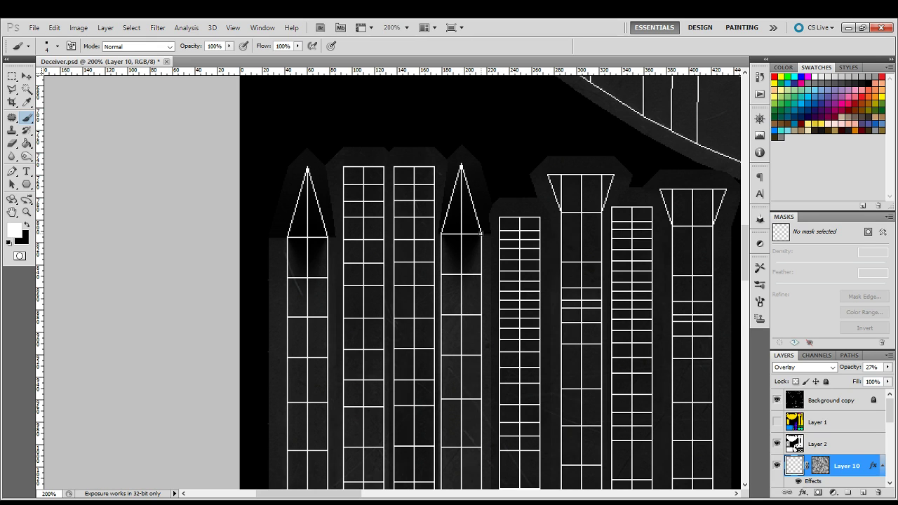
scroll(482, 234, "down", 5)
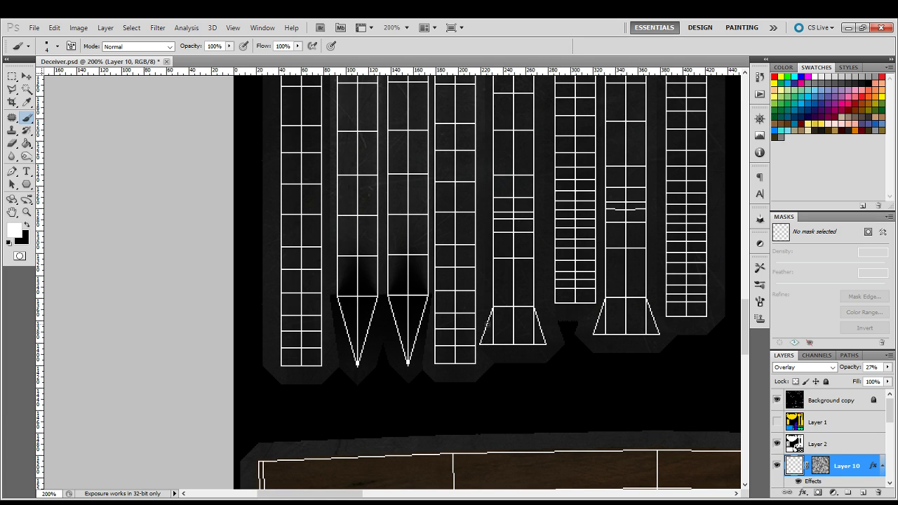
scroll(505, 221, "up", 5)
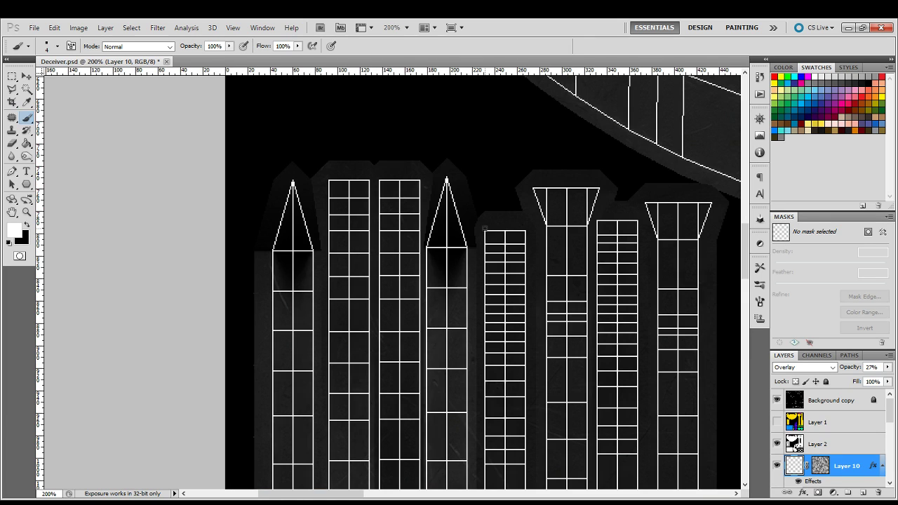
scroll(530, 230, "down", 5)
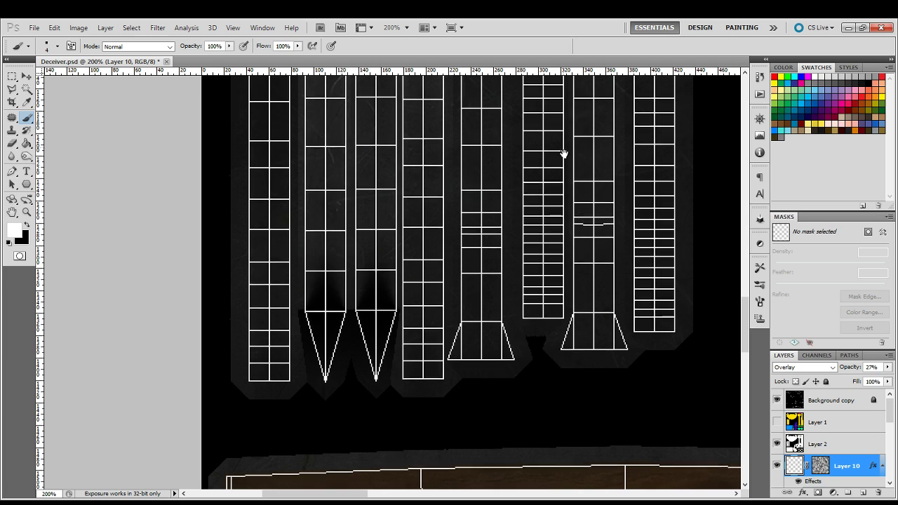
Paint white highlights down the long edges of the sixth strip, including its flared upper end, and continue onto the seventh.
left_click_drag(563, 154, 533, 436)
scroll(521, 271, "up", 2)
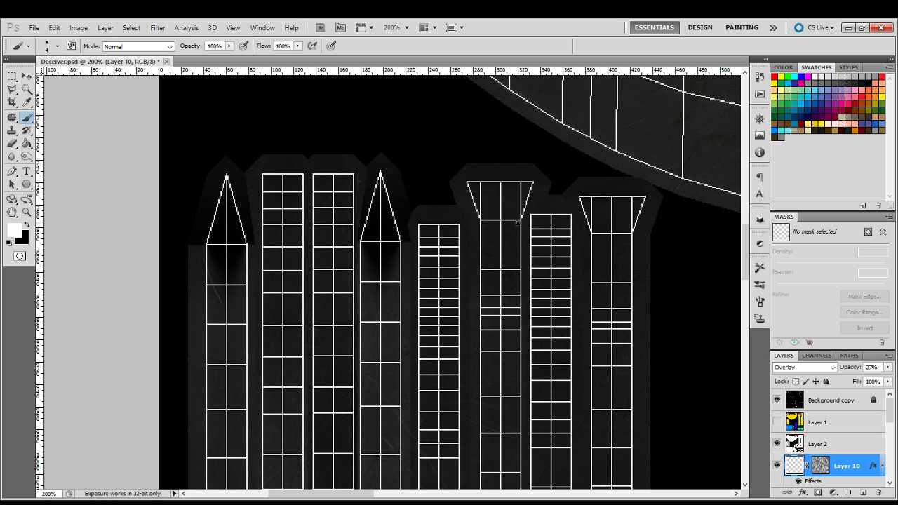
scroll(523, 341, "down", 10)
scroll(524, 297, "up", 10)
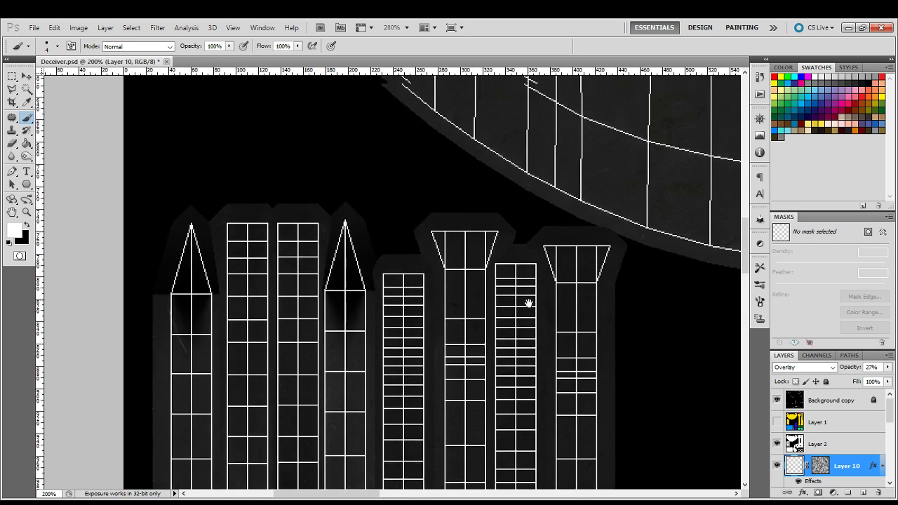
scroll(541, 387, "down", 3)
Set Layer 10's blend mode to Normal and finish the white edge highlights on the seventh and eighth strips.
left_click_drag(541, 387, 561, 165)
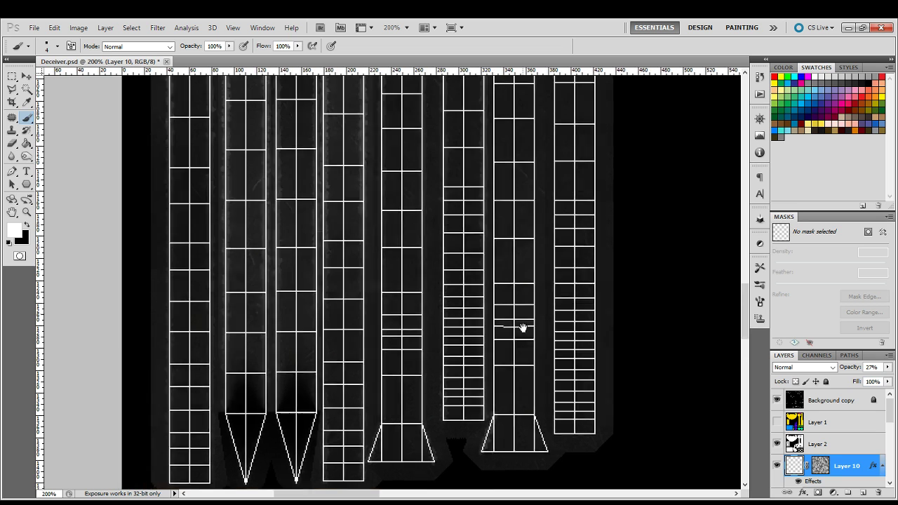
left_click_drag(522, 328, 522, 365)
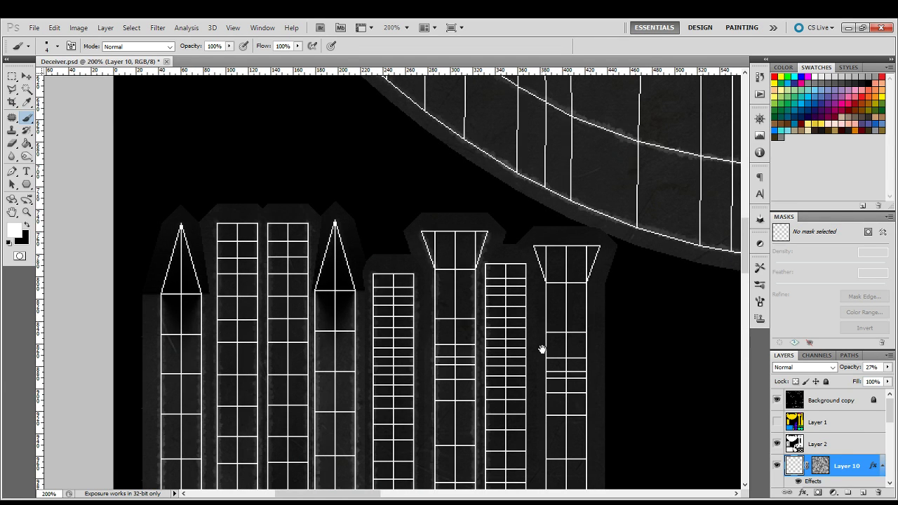
left_click_drag(541, 351, 535, 70)
left_click_drag(550, 442, 516, 336)
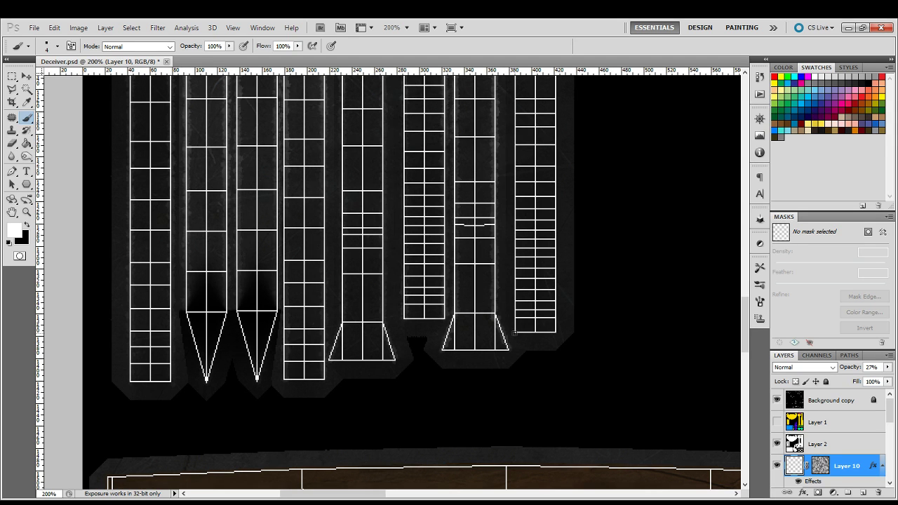
left_click_drag(513, 334, 531, 485)
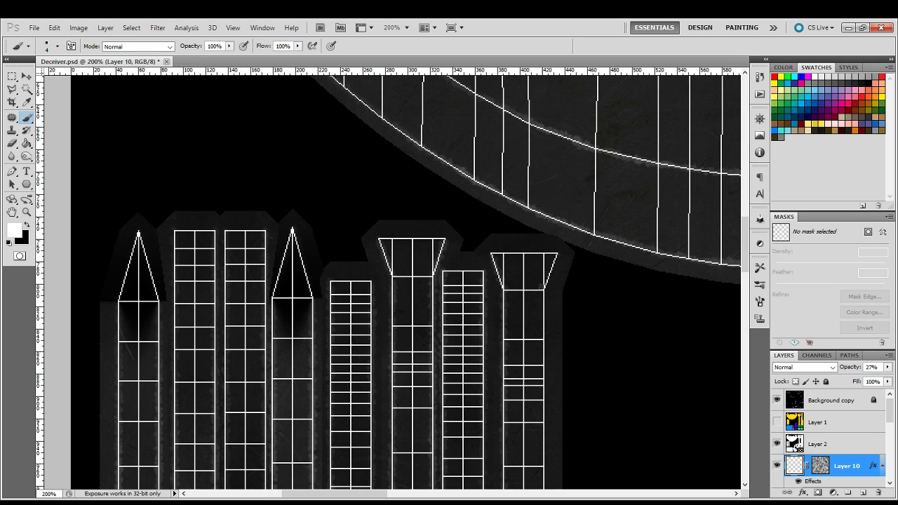
left_click_drag(567, 427, 511, 334)
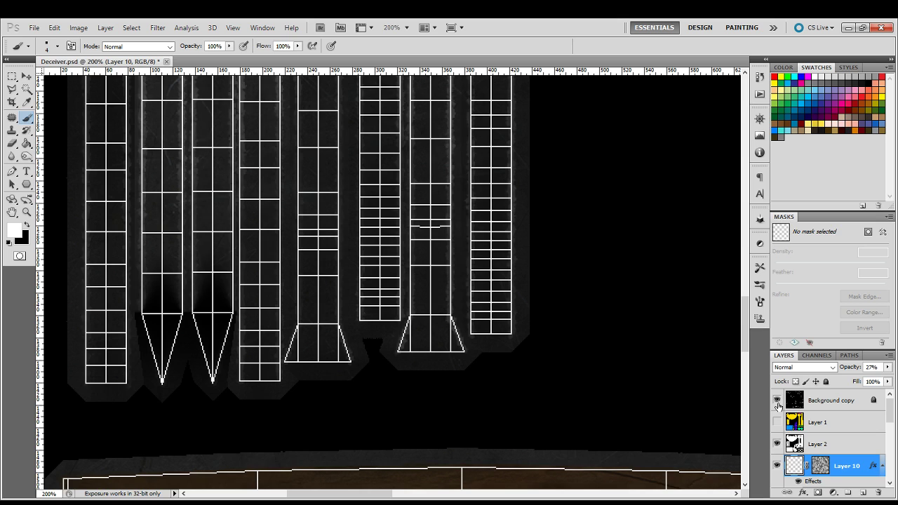
Hide the Background copy wireframe layer and set Layer 10's blend mode to Overlay.
left_click(777, 400)
key("z")
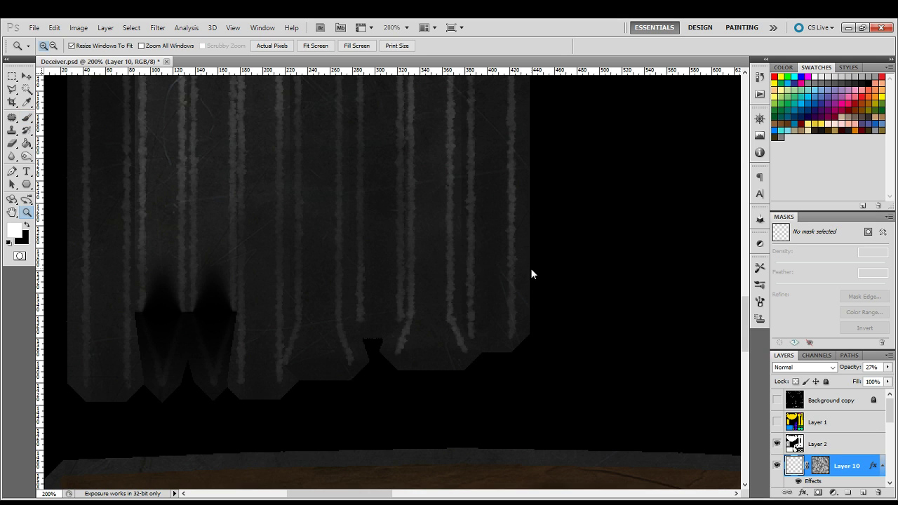
left_click(531, 269, "alt")
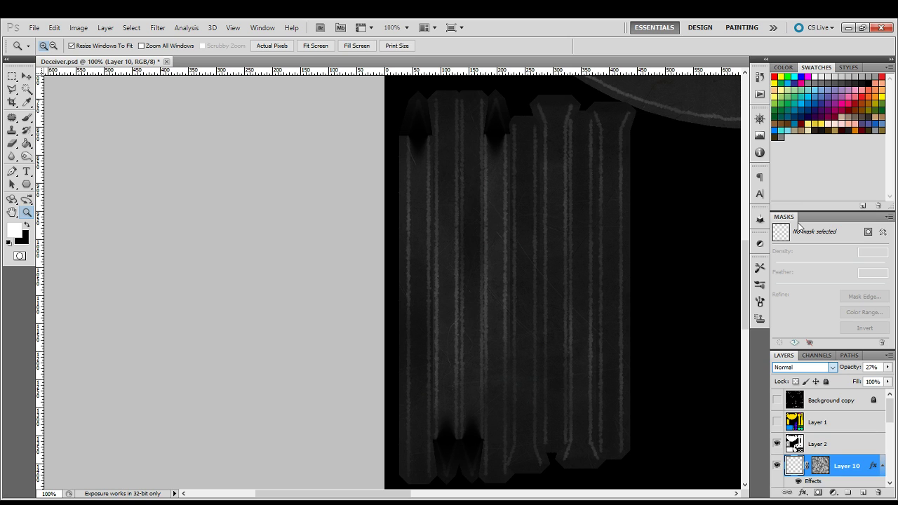
key("ctrl+0")
key("shift+alt+o")
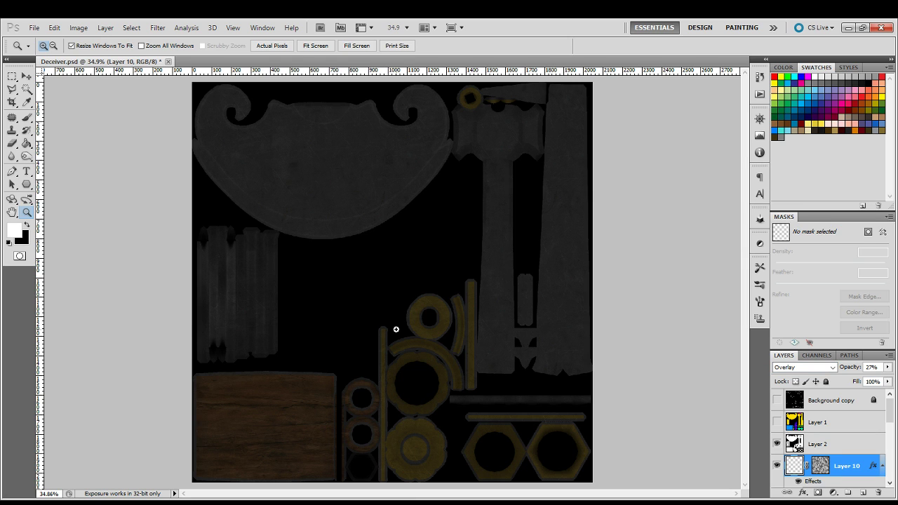
Examine the hammer-shaped part and the gold parts up close, comparing the hammer's surface with and without the wireframe overlay.
left_click(477, 383)
left_click_drag(400, 407, 439, 295)
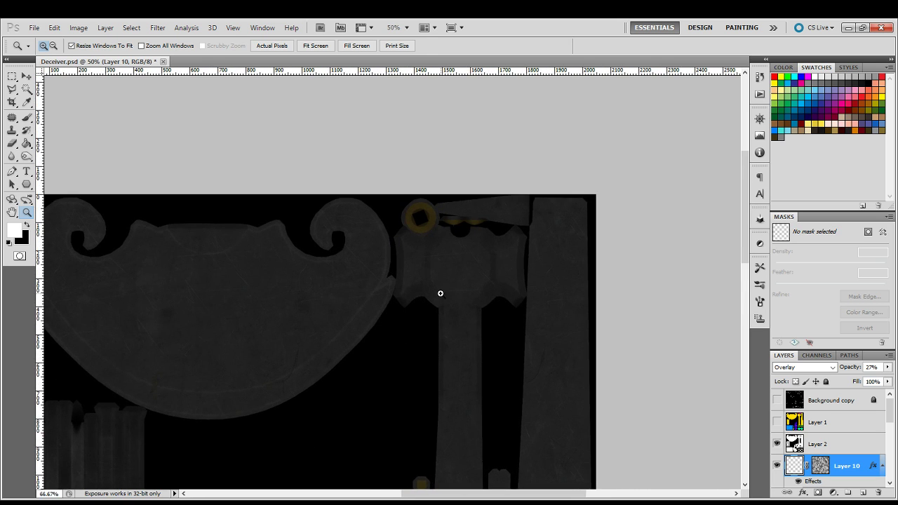
left_click(439, 294)
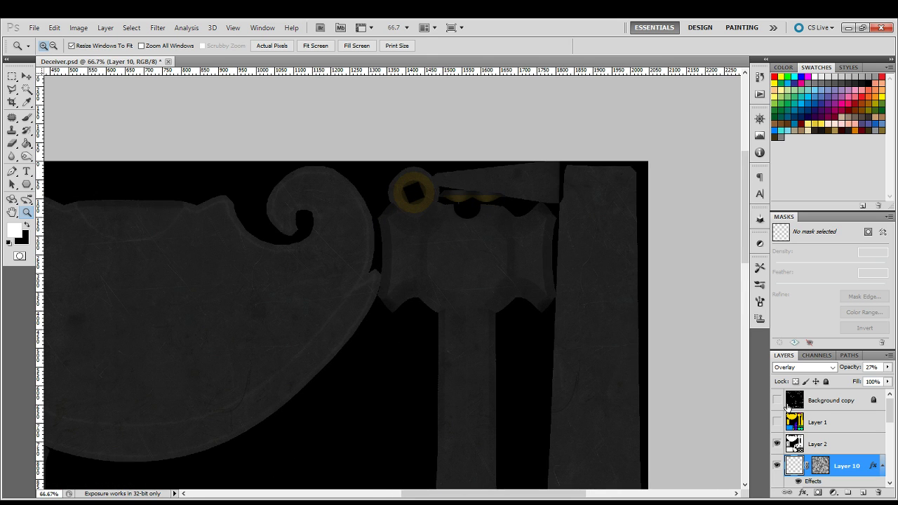
left_click(777, 399)
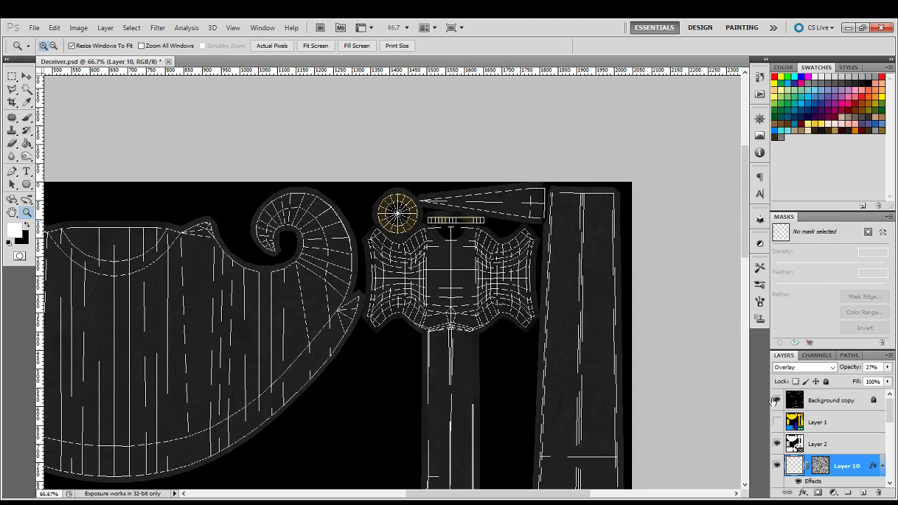
left_click(777, 400)
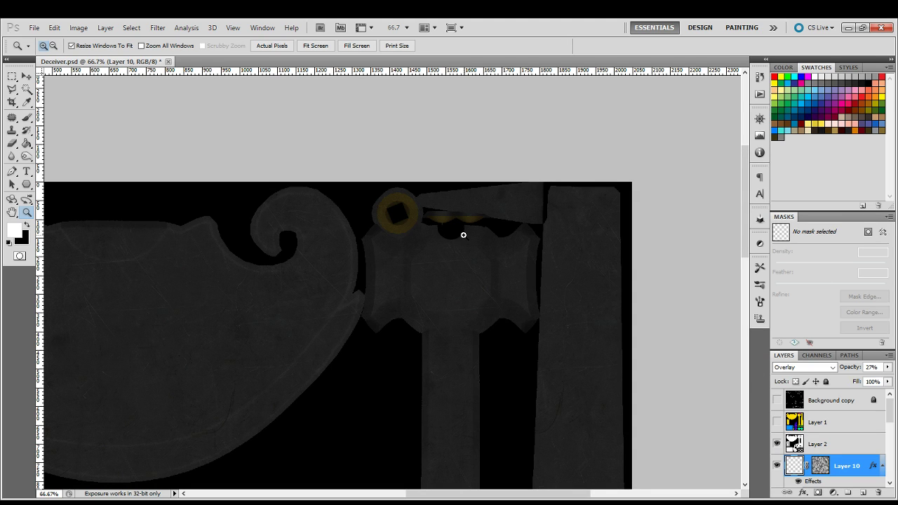
left_click_drag(463, 235, 499, 175)
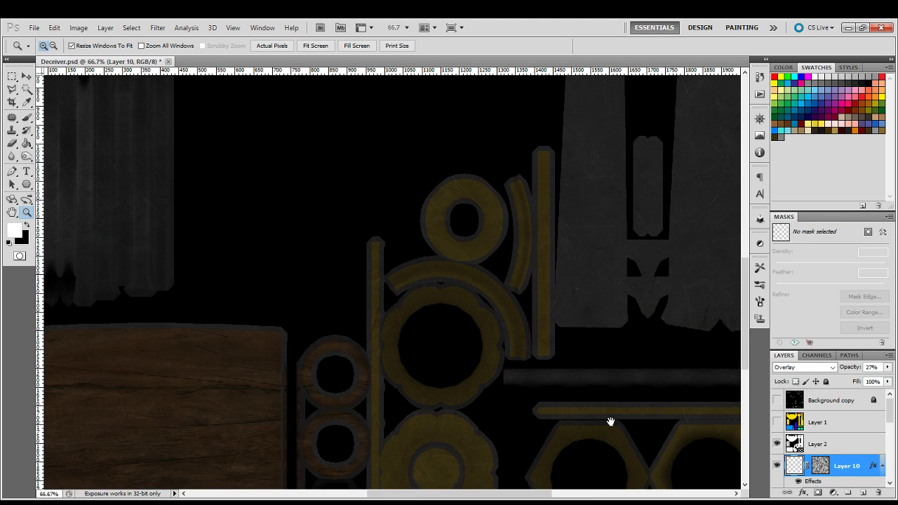
left_click_drag(610, 421, 589, 303)
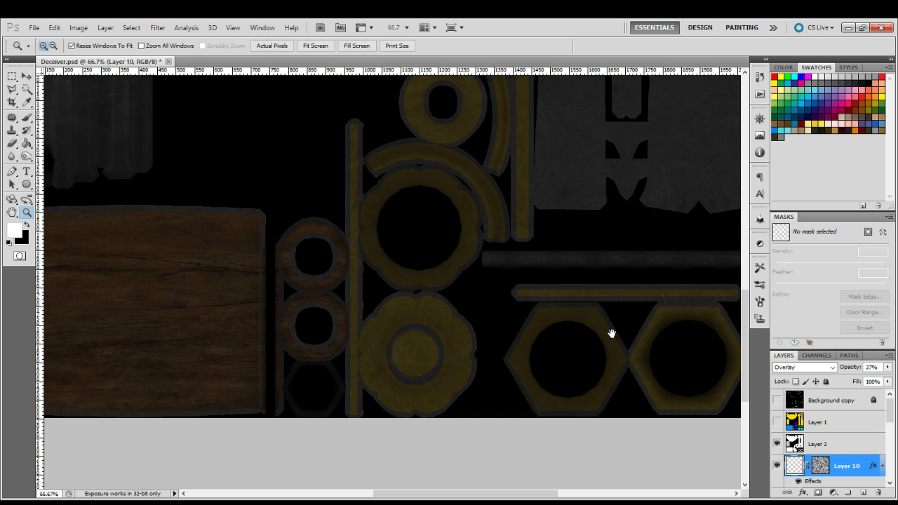
Show the Background copy wireframe, set Layer 10's blend mode to Normal and paint white highlights along the outer edges of the first gold hexagon.
key("ctrl+plus")
left_click(776, 400)
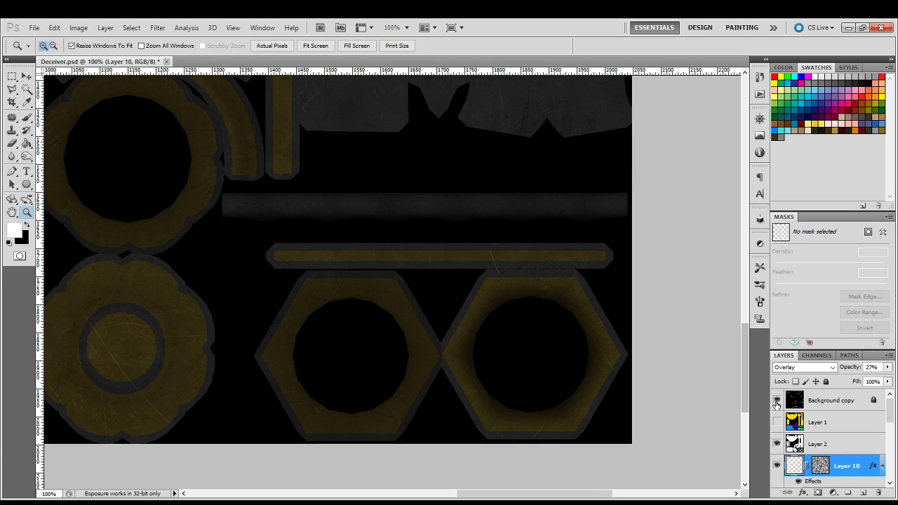
left_click(376, 301)
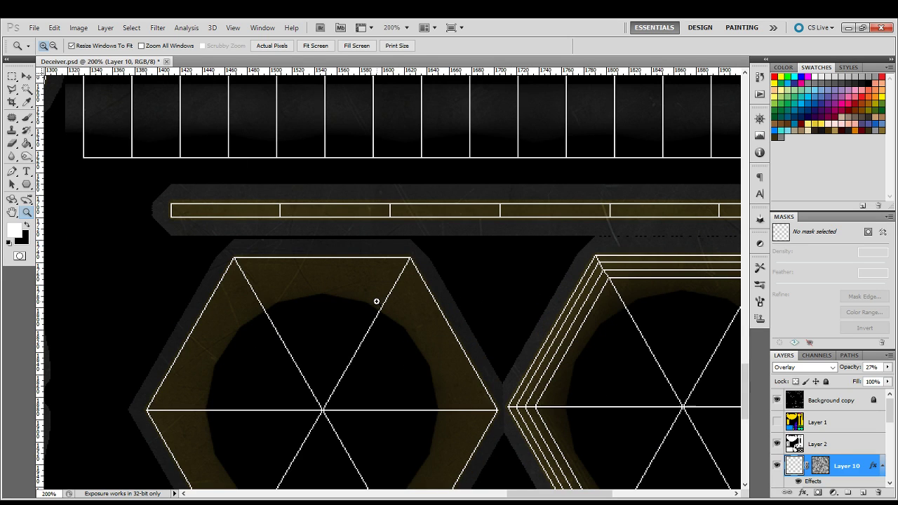
key("b")
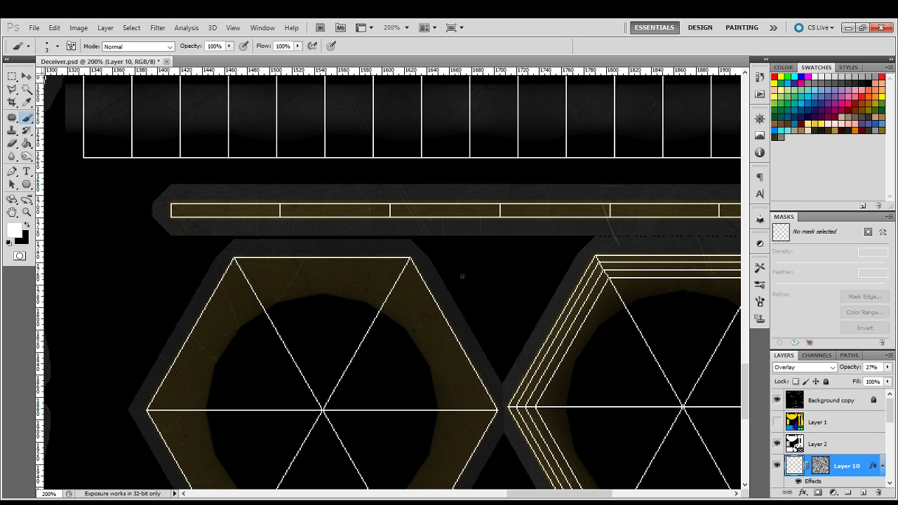
left_click_drag(380, 259, 464, 198)
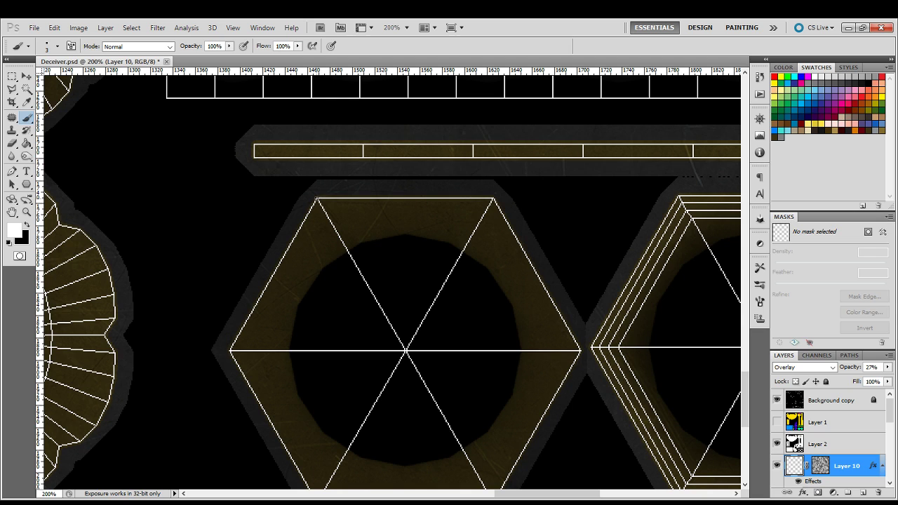
left_click_drag(385, 375, 383, 235)
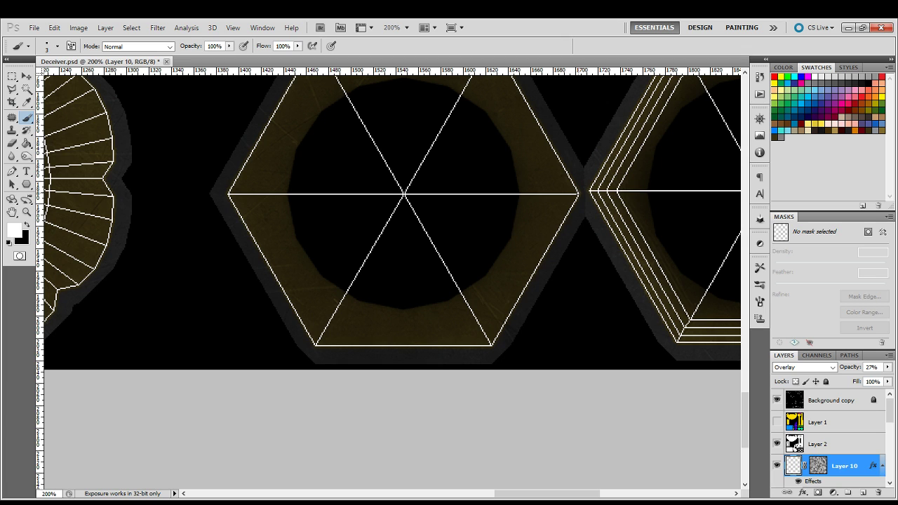
left_click(777, 400)
left_click_drag(585, 206, 533, 316)
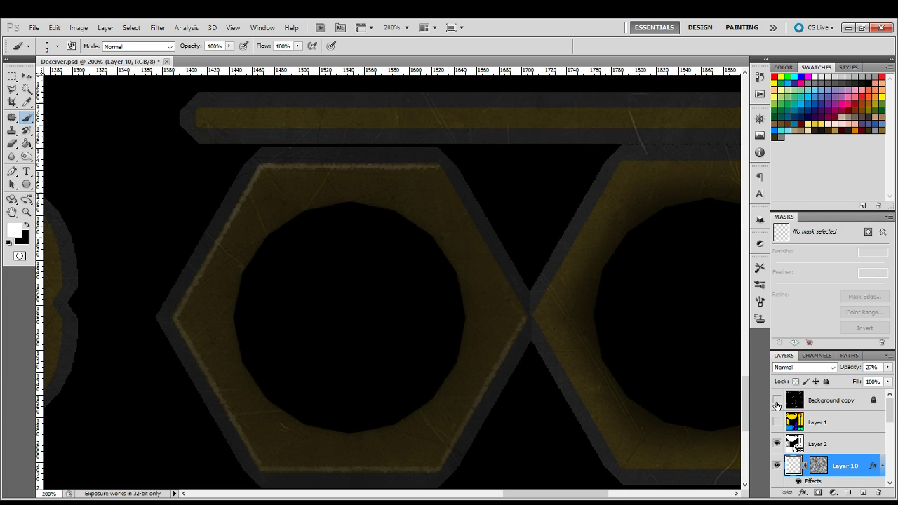
Paint white highlights along the outer edges of the second gold hexagon, following the wireframe, and hide the wireframe to check them.
left_click(777, 401)
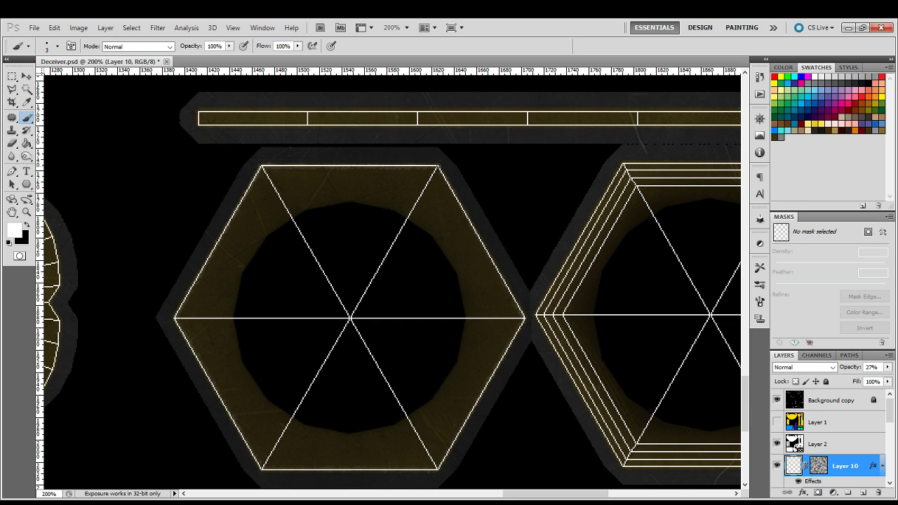
left_click_drag(581, 204, 402, 228)
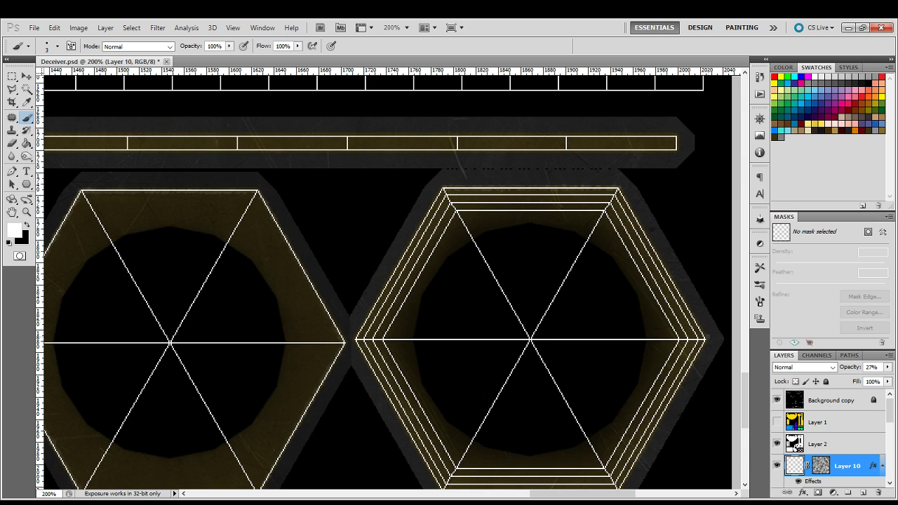
left_click_drag(658, 425, 669, 257)
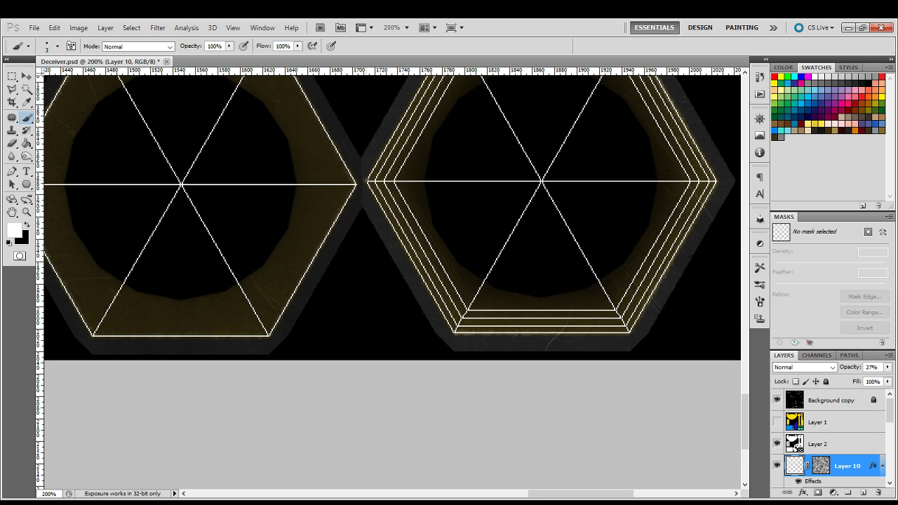
left_click_drag(570, 95, 582, 275)
left_click(777, 400)
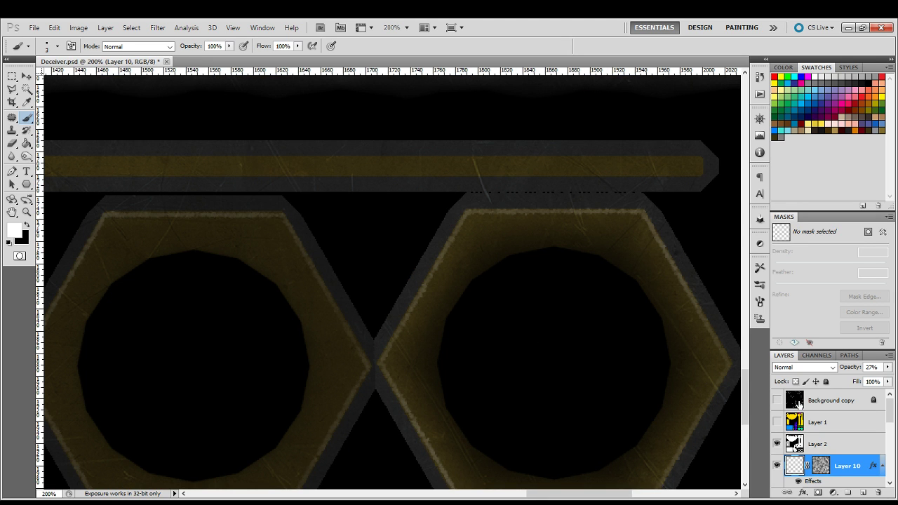
Show the wireframe and paint white highlights along both long edges of the narrow gold bar above the hexagons.
left_click(776, 400)
left_click_drag(74, 202, 468, 252)
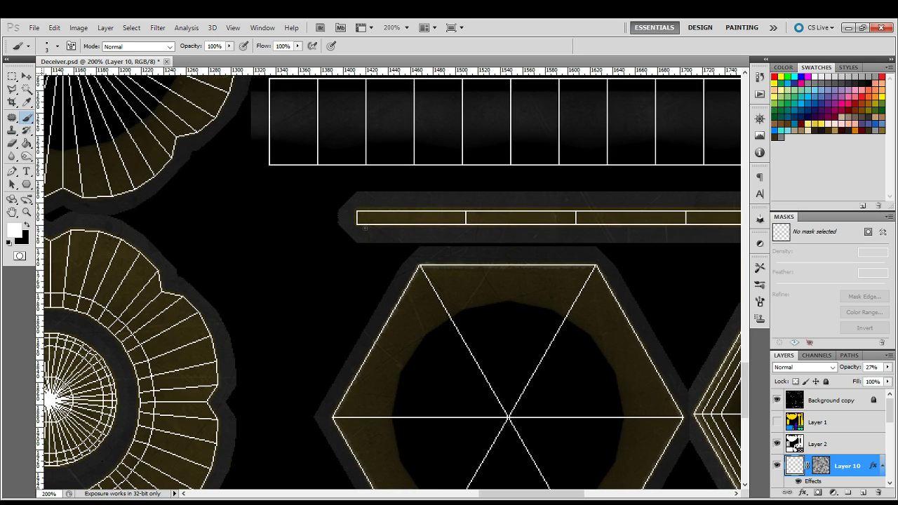
left_click(357, 222, "shift")
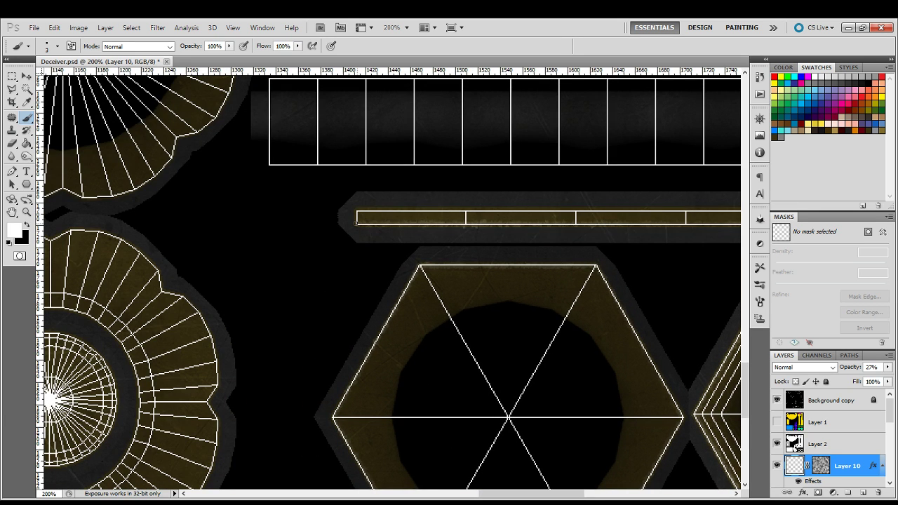
scroll(688, 240, "right", 5)
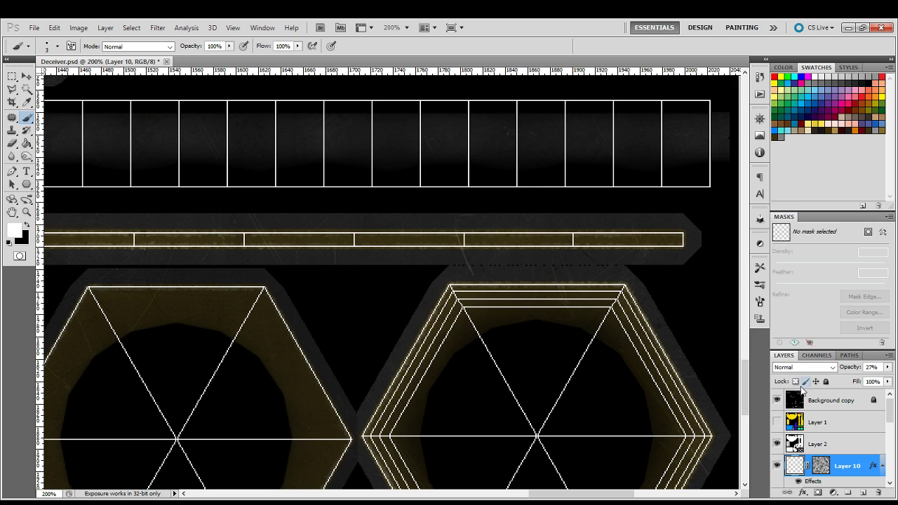
Hide the Background copy wireframe and set Layer 10's blend mode to Overlay, with the whole texture in view.
left_click(775, 400)
key("z")
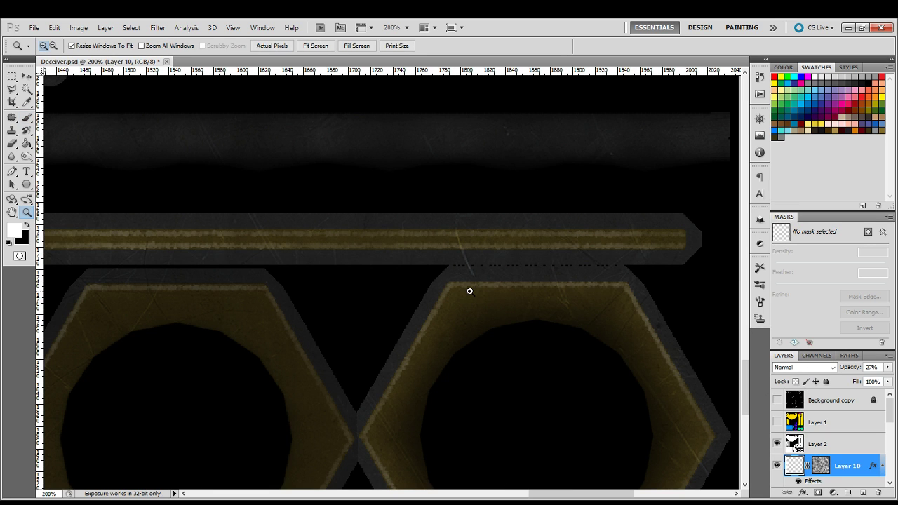
key("ctrl+0")
key("shift+alt+o")
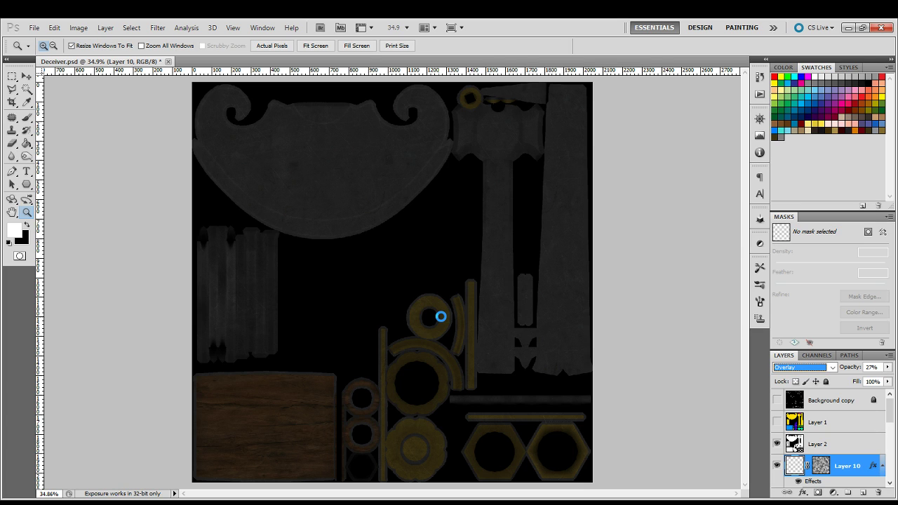
With the wireframe shown and Layer 10 set to Normal, paint white highlights along the curved edges and short sides of both V-shaped pieces.
left_click_drag(501, 294, 561, 385)
left_click(777, 400)
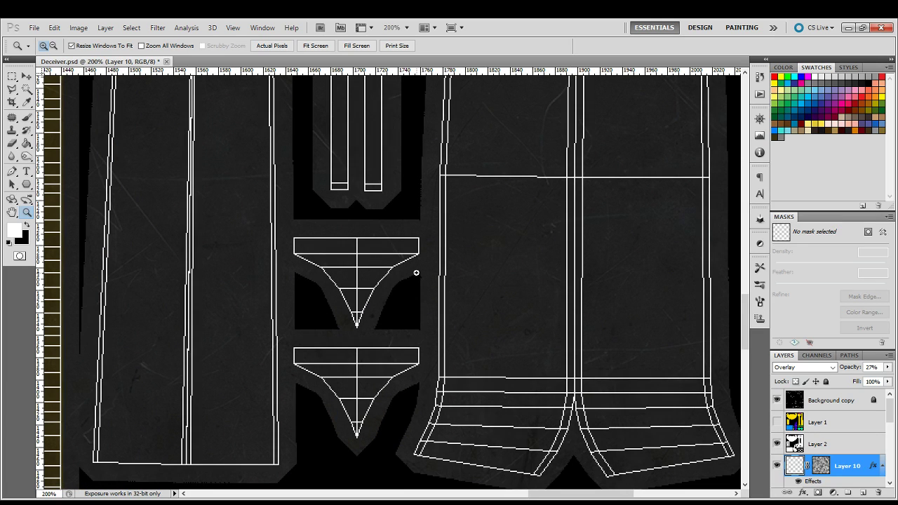
key("b")
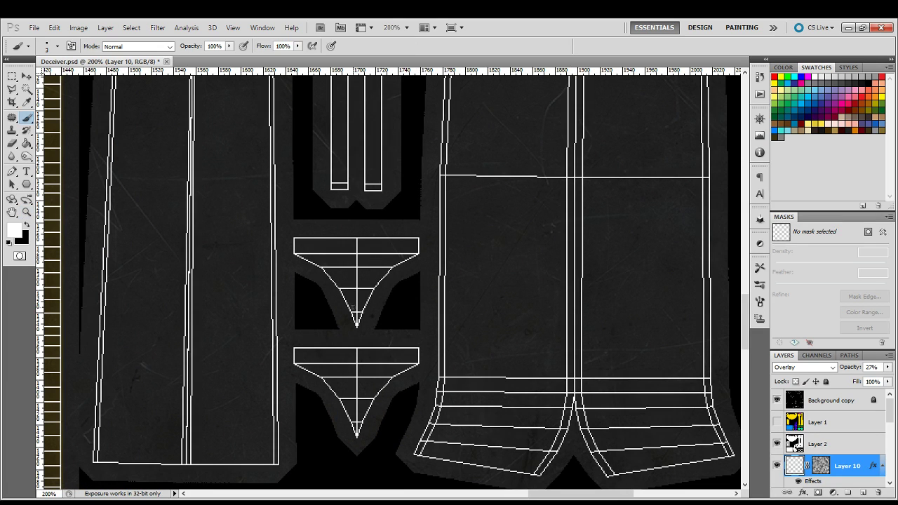
left_click(829, 370)
left_click(792, 380)
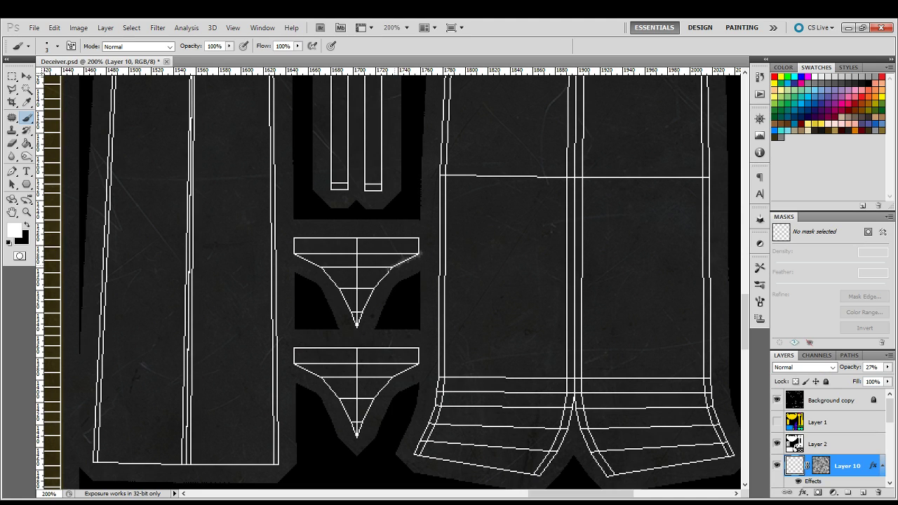
left_click_drag(391, 268, 355, 321)
left_click_drag(332, 281, 355, 325)
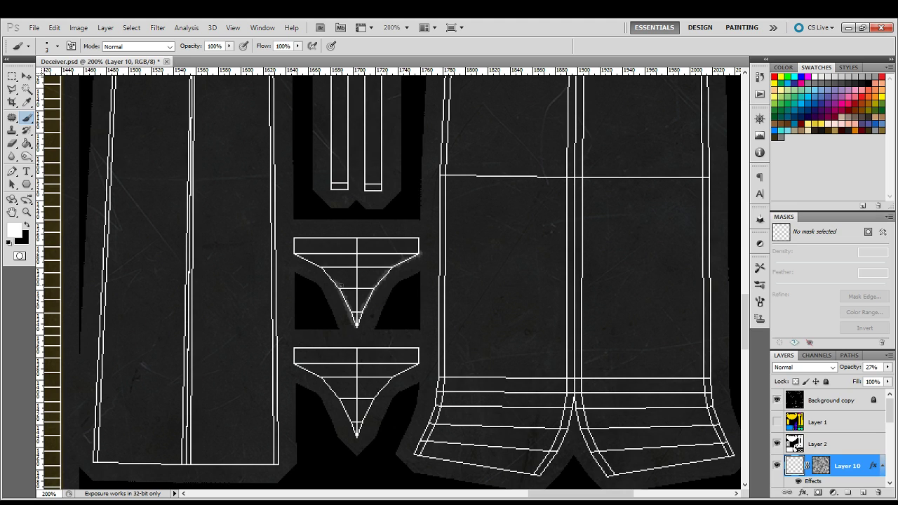
left_click_drag(335, 283, 295, 252)
left_click_drag(419, 254, 419, 239)
mouse_move(419, 348)
left_mouse_down()
mouse_move(418, 365)
mouse_move(377, 394)
mouse_move(356, 435)
mouse_move(329, 383)
mouse_move(297, 365)
left_mouse_up()
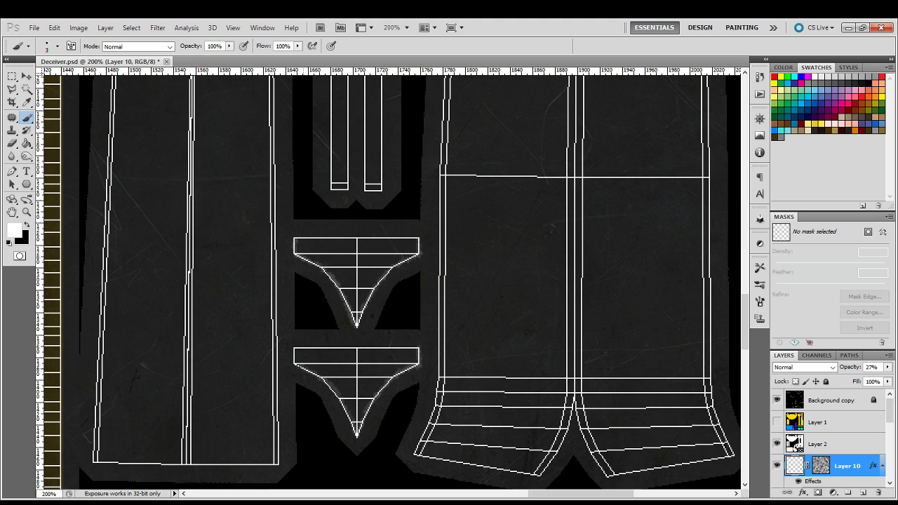
Hide the wireframe layer to check the V-shaped pieces' highlights and return Layer 10's blend mode to Overlay.
left_click(777, 400)
key("z")
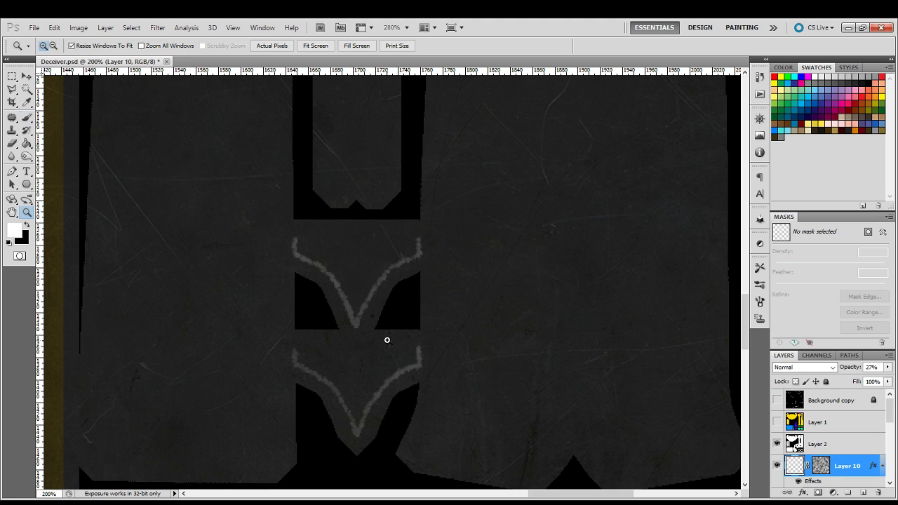
key("ctrl+0")
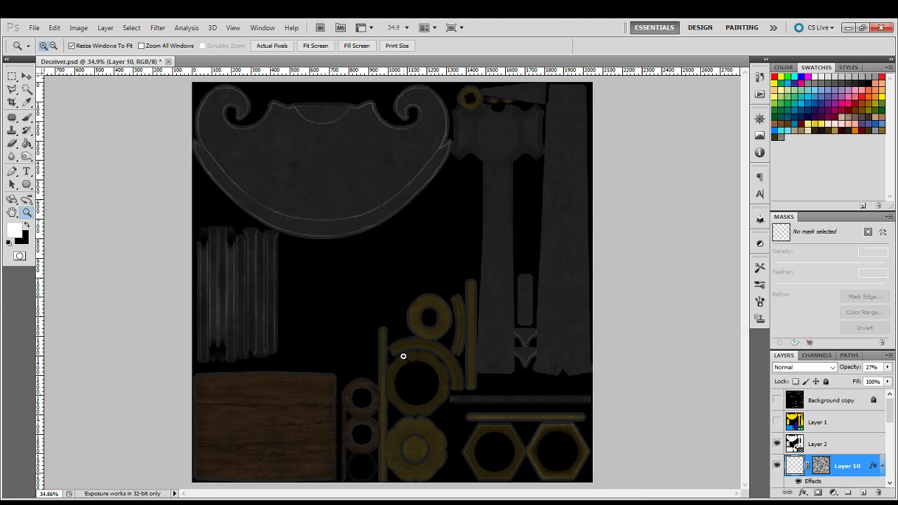
key("shift+alt+o")
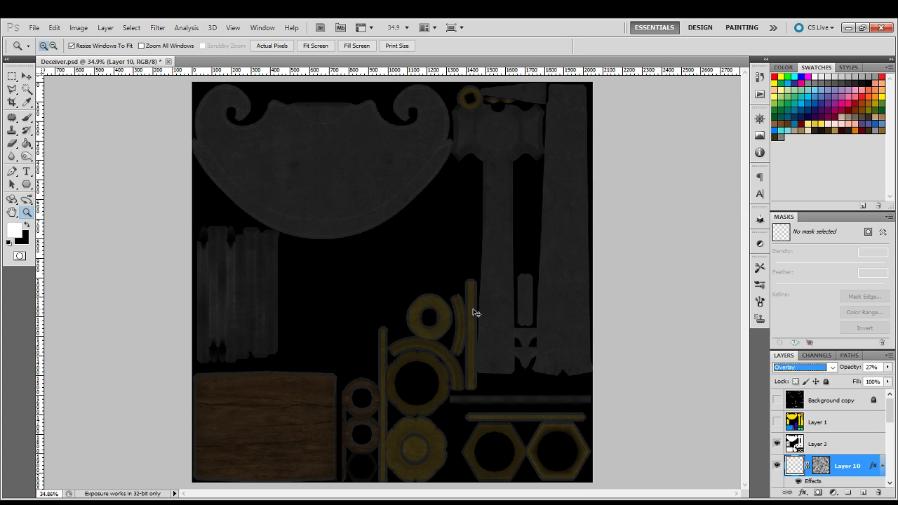